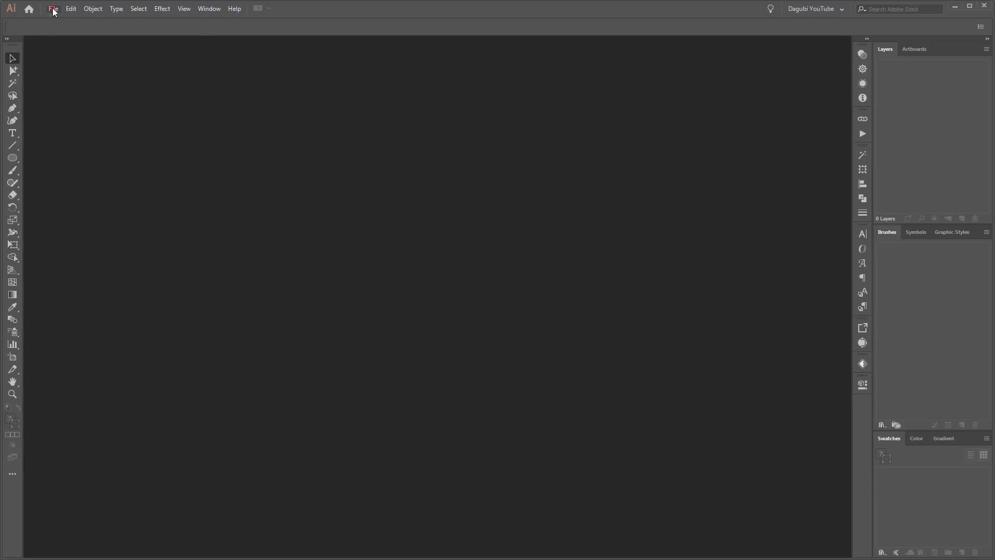
Create a new landscape print document of 340 x 210 mm in RGB colour with one artboard.
{"action": "left_click", "coordinate": [54, 11]}
{"action": "left_click", "coordinate": [54, 21]}
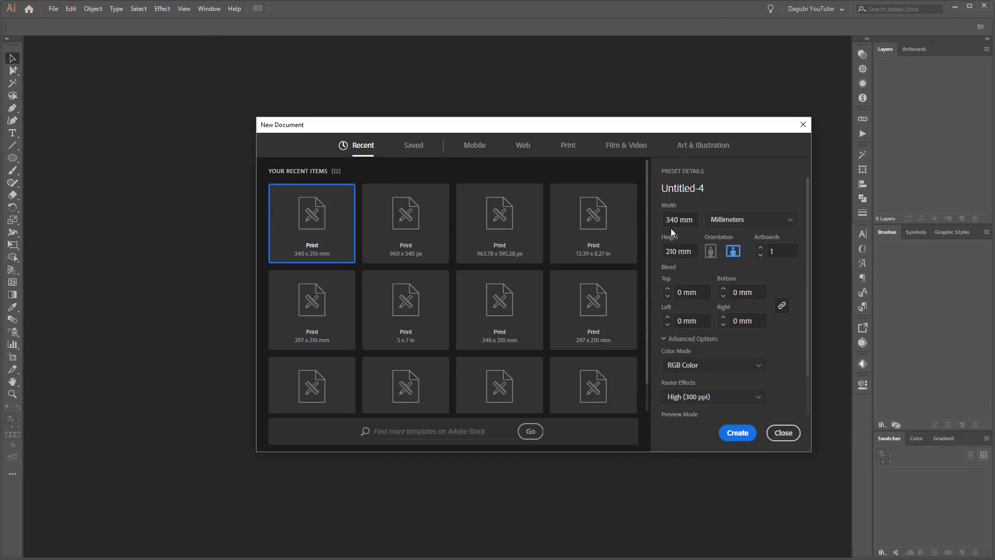
{"action": "left_click", "coordinate": [697, 250]}
{"action": "left_click", "coordinate": [743, 435]}
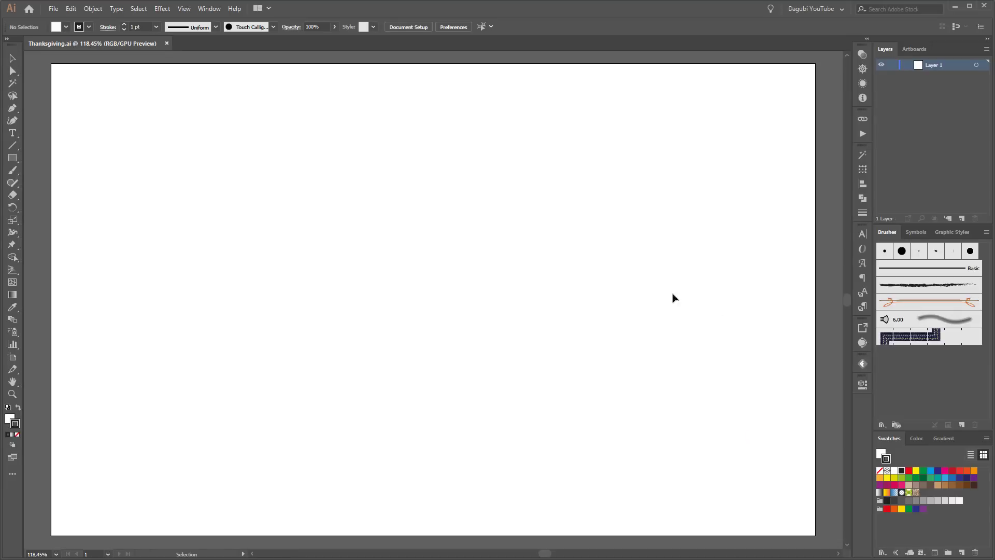
Set the Paintbrush tool's fidelity to one notch short of Smooth.
{"action": "double_click", "coordinate": [13, 171]}
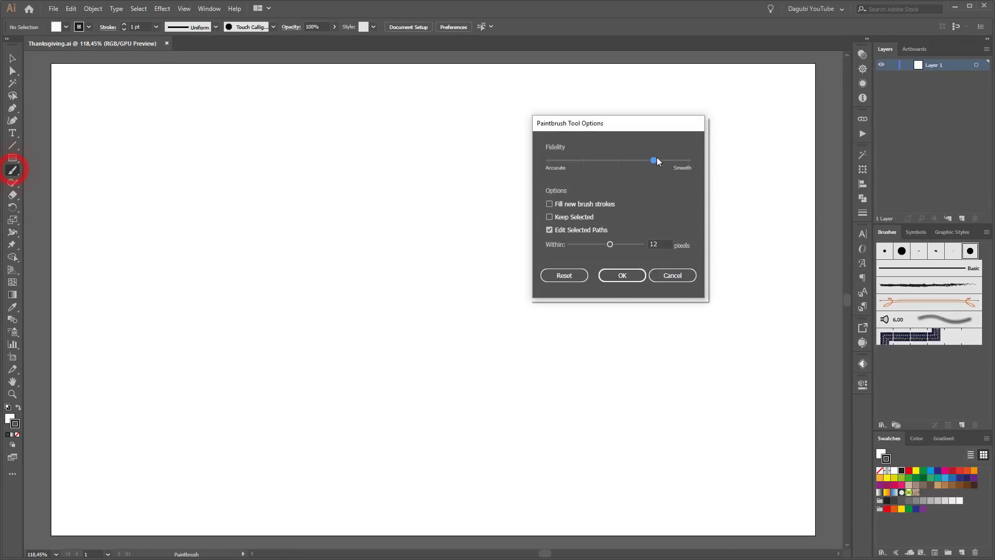
{"action": "left_click", "coordinate": [622, 275]}
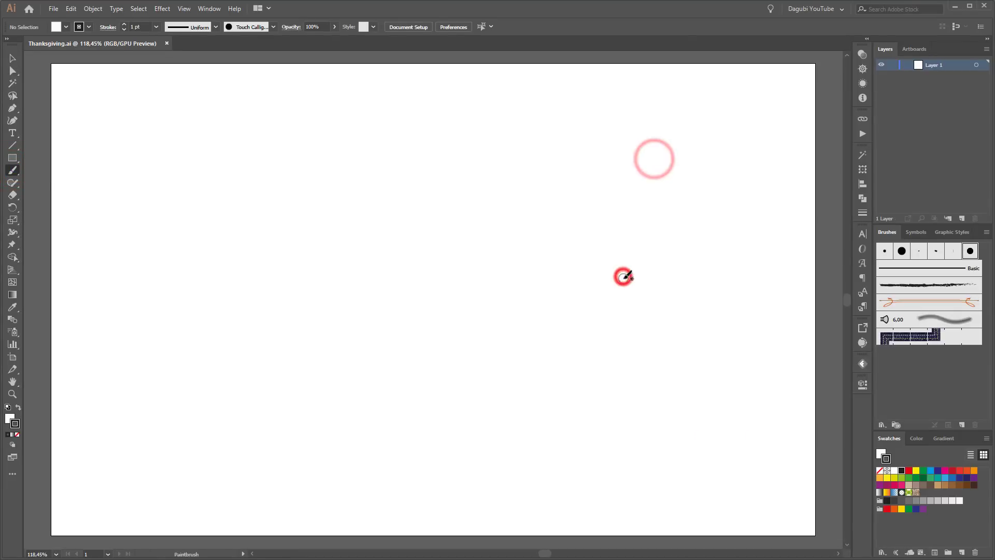
Load the Dagubi_Maple_Small_Set brush library and enlarge the library window to show many brushes.
{"action": "left_click", "coordinate": [882, 425]}
{"action": "mouse_move", "coordinate": [926, 498]}
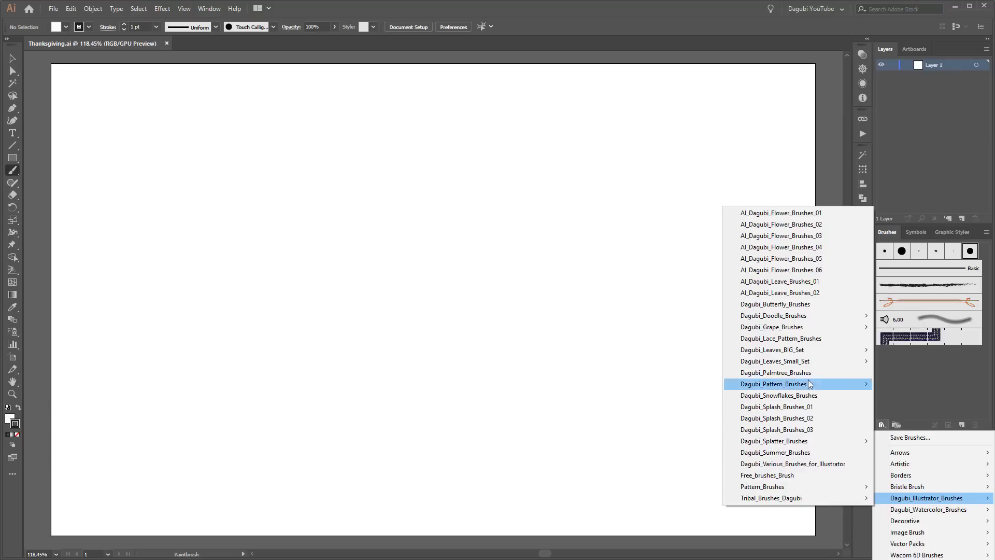
{"action": "mouse_move", "coordinate": [809, 366]}
{"action": "left_click", "coordinate": [901, 361]}
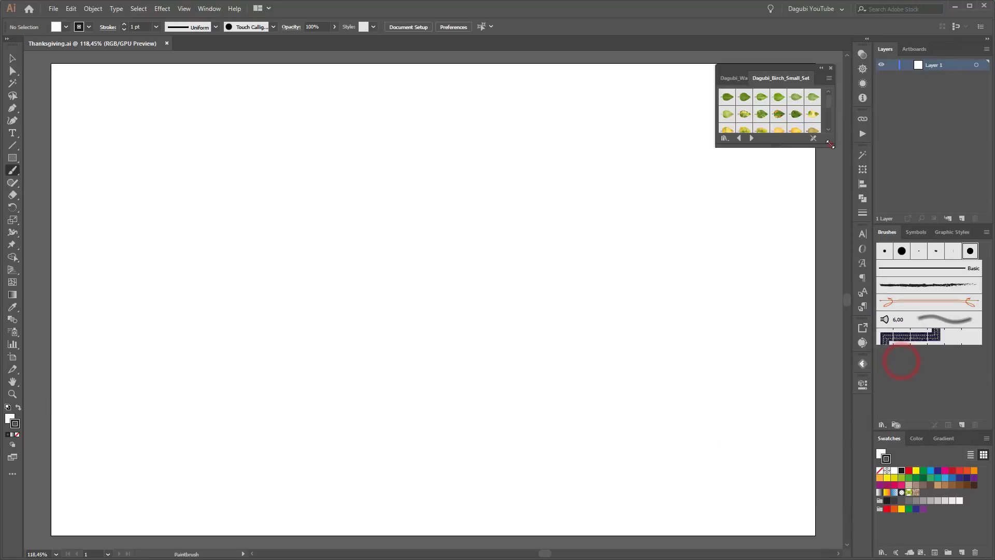
{"action": "left_click_drag", "start_coordinate": [829, 145], "coordinate": [832, 489]}
{"action": "left_click", "coordinate": [751, 480]}
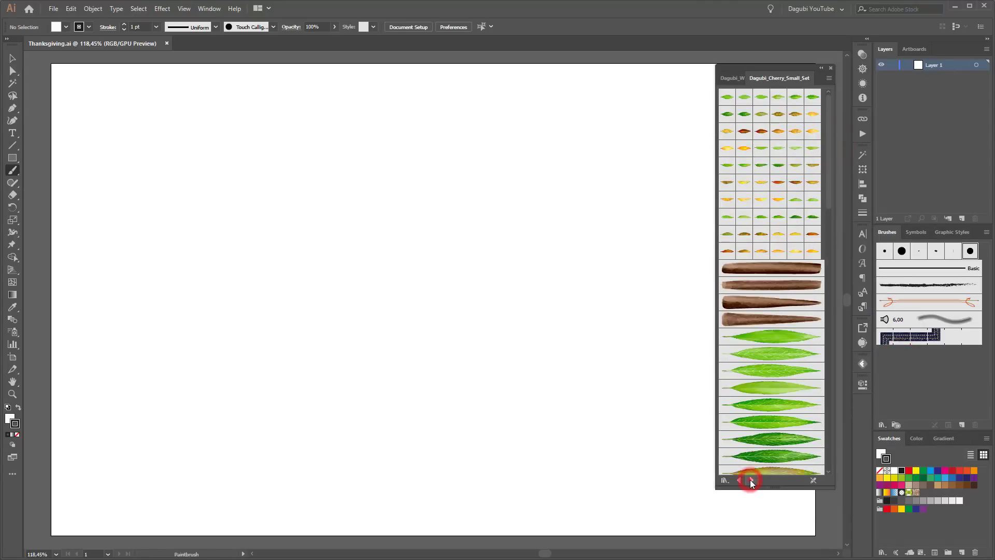
{"action": "left_click", "coordinate": [751, 480]}
{"action": "left_click", "coordinate": [751, 480]}
{"action": "left_click", "coordinate": [750, 480]}
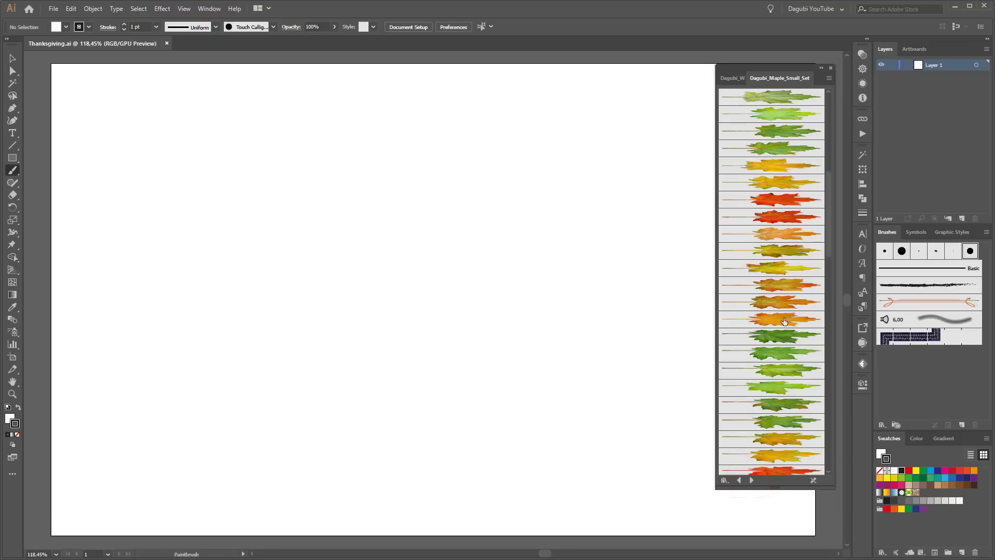
Paint a maple leaf with the olive-orange maple brush in the upper middle of the artboard and shift it slightly down.
{"action": "left_click", "coordinate": [789, 251]}
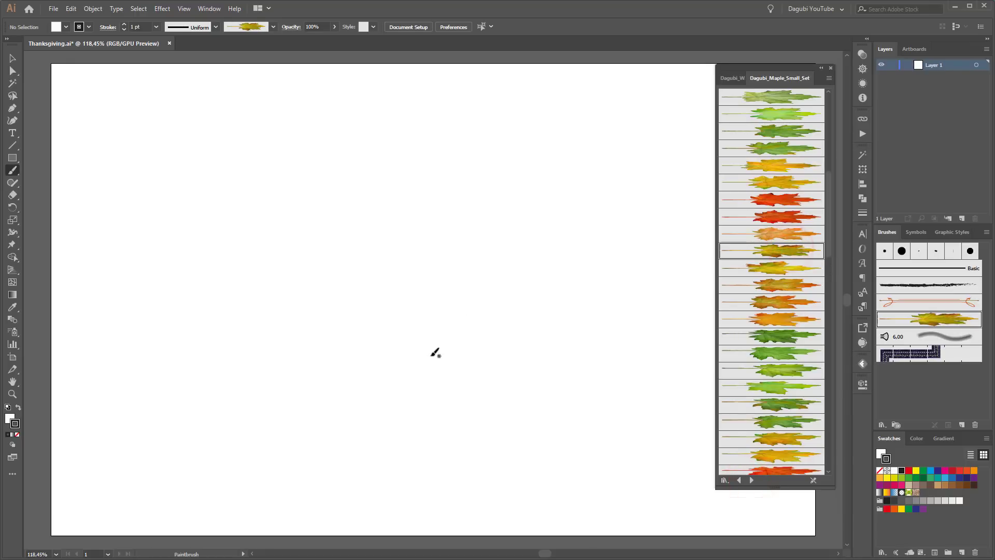
{"action": "left_click_drag", "start_coordinate": [457, 219], "coordinate": [459, 149]}
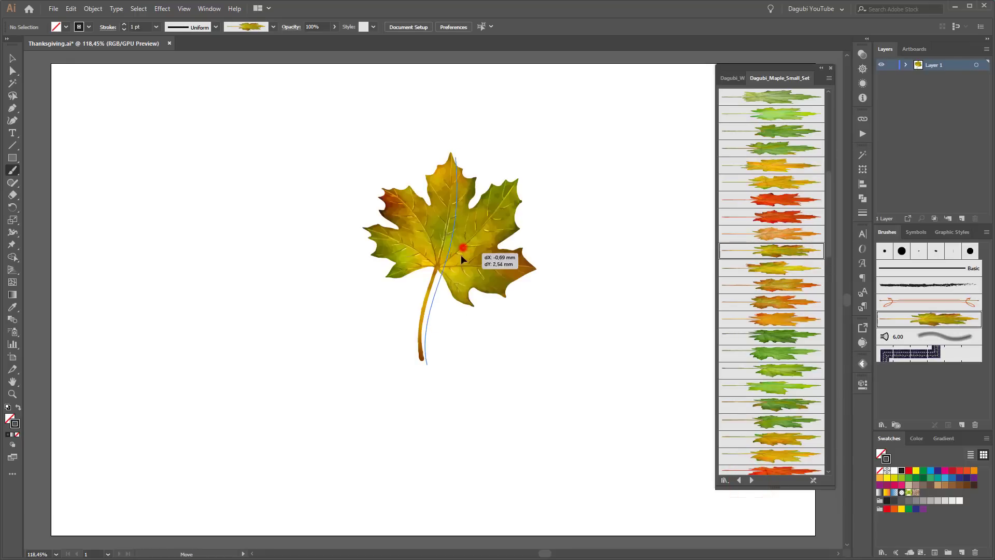
{"action": "left_click_drag", "start_coordinate": [461, 256], "coordinate": [465, 262]}
{"action": "left_click", "coordinate": [570, 394]}
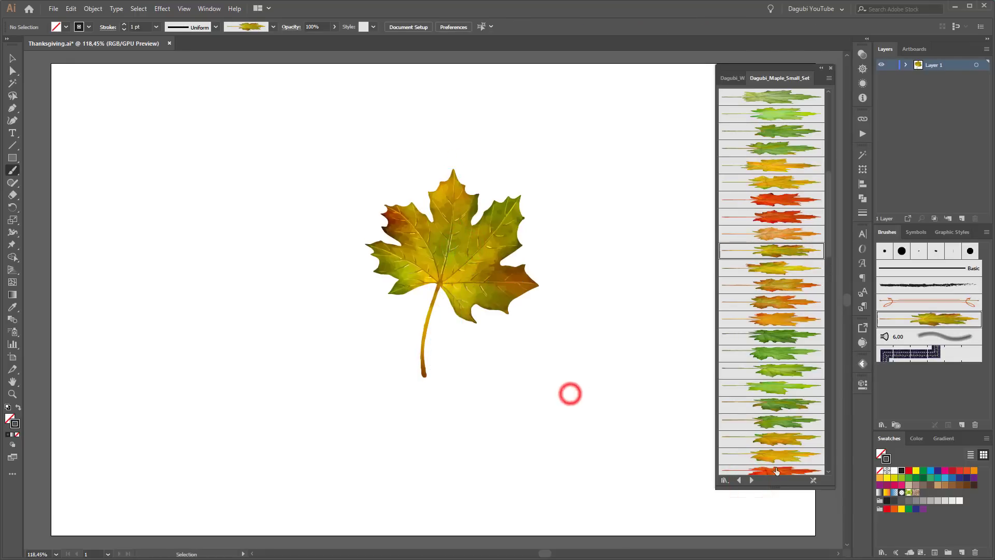
Paint an orange oak leaf from Dagubi_Oak_Small_Set on the left of the maple leaf and align its base with the maple stem.
{"action": "left_click", "coordinate": [752, 480]}
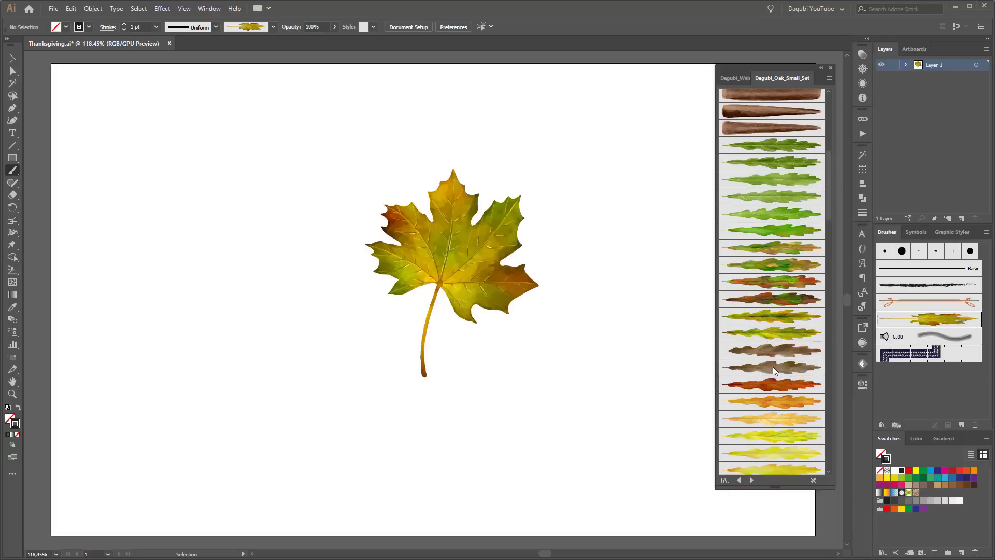
{"action": "scroll", "coordinate": [772, 366], "scroll_direction": "down", "scroll_amount": 2}
{"action": "left_click", "coordinate": [773, 370]}
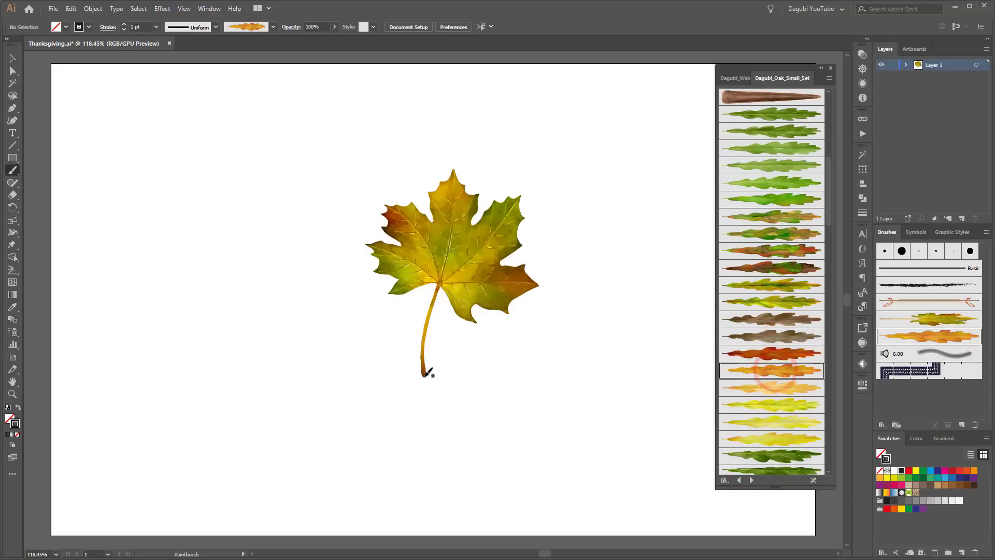
{"action": "mouse_move", "coordinate": [410, 325]}
{"action": "left_mouse_down"}
{"action": "mouse_move", "coordinate": [384, 297]}
{"action": "mouse_move", "coordinate": [299, 236]}
{"action": "left_mouse_up"}
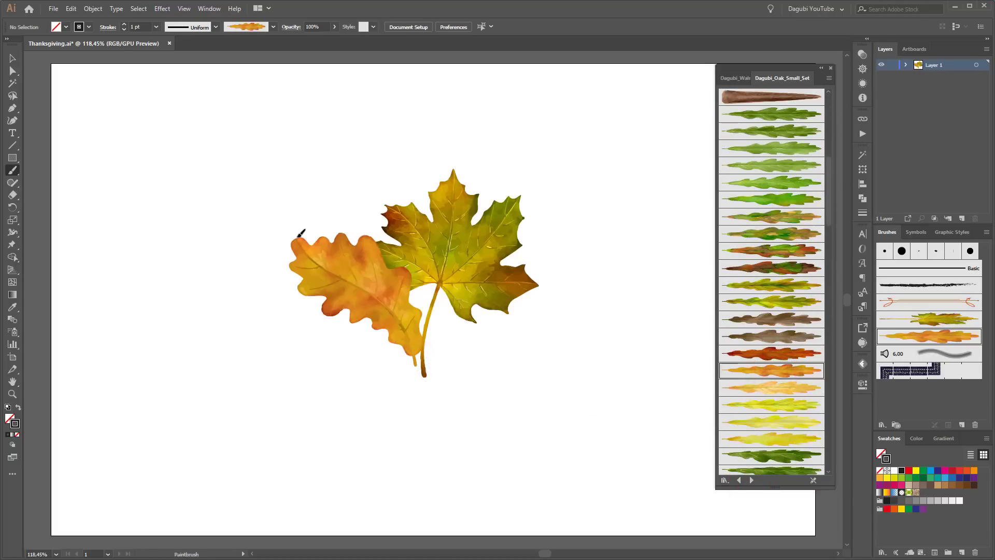
{"action": "left_click_drag", "start_coordinate": [342, 287], "coordinate": [342, 304]}
{"action": "left_click", "coordinate": [584, 413], "text": "ctrl"}
Paint a mottled yellow leaf from Dagubi_Cherry_Small_Set on the right of the maple stem and place it beneath the other leaves.
{"action": "left_click", "coordinate": [752, 480]}
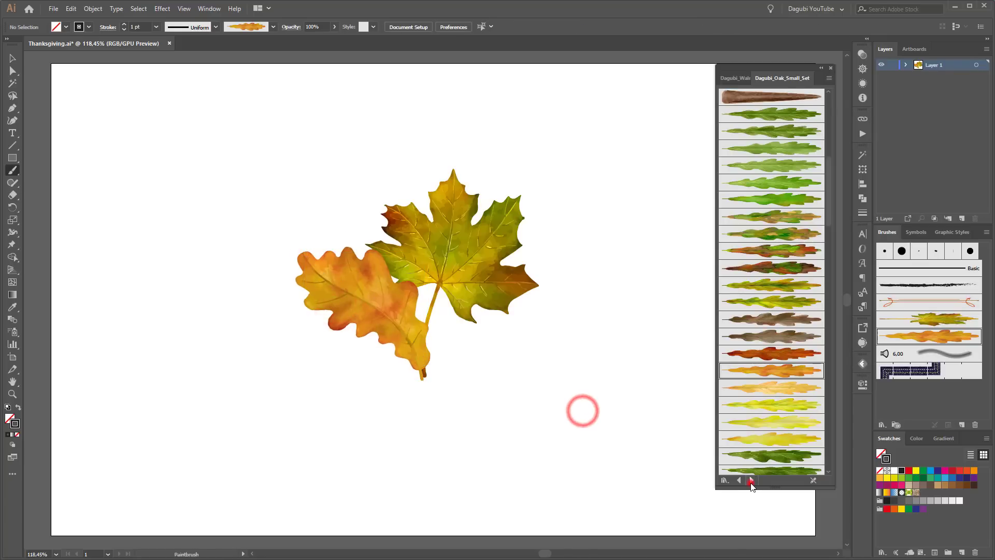
{"action": "left_click", "coordinate": [739, 480]}
{"action": "left_click", "coordinate": [739, 481]}
{"action": "left_click", "coordinate": [739, 481]}
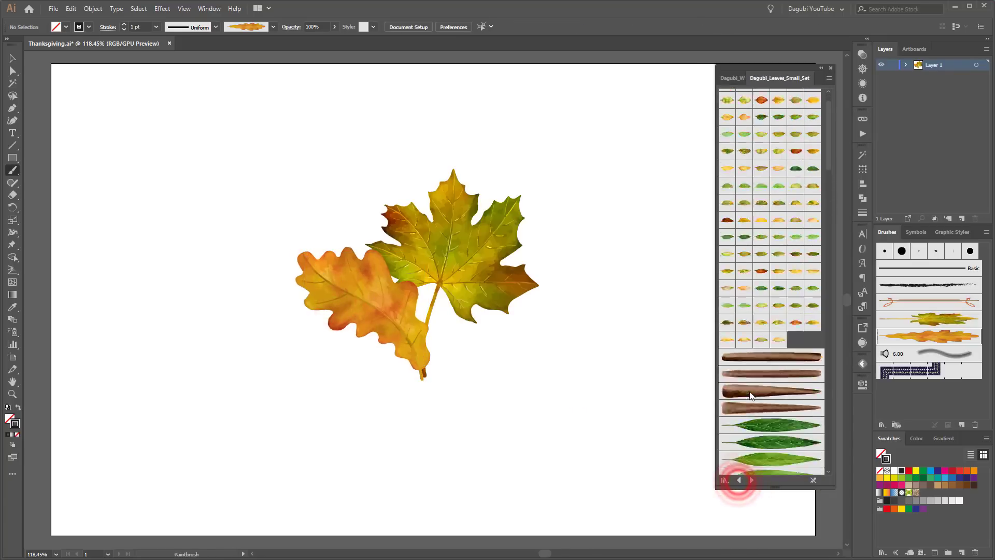
{"action": "left_click", "coordinate": [739, 481]}
{"action": "left_click", "coordinate": [739, 482]}
{"action": "scroll", "coordinate": [767, 395], "scroll_direction": "down", "scroll_amount": 6}
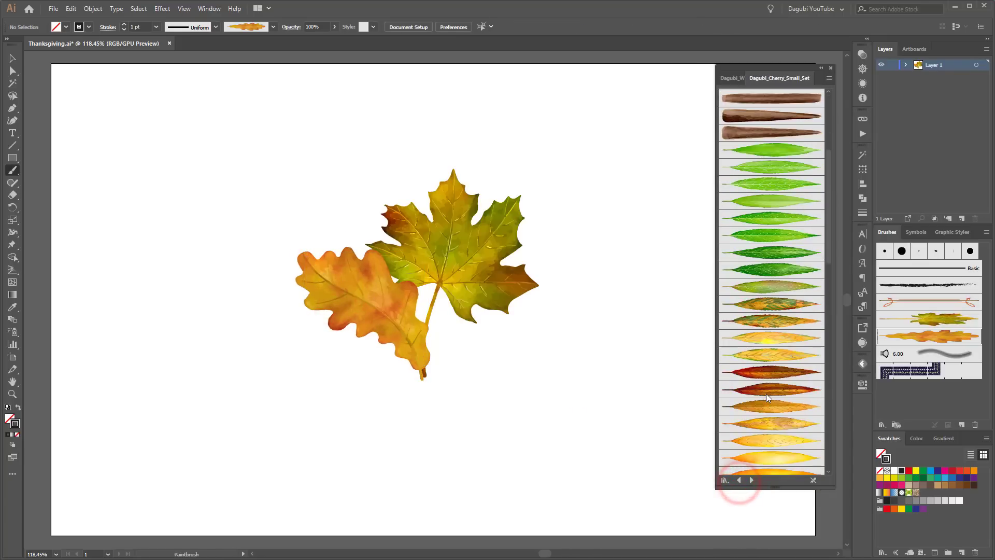
{"action": "scroll", "coordinate": [775, 405], "scroll_direction": "down", "scroll_amount": 1}
{"action": "left_click", "coordinate": [775, 394]}
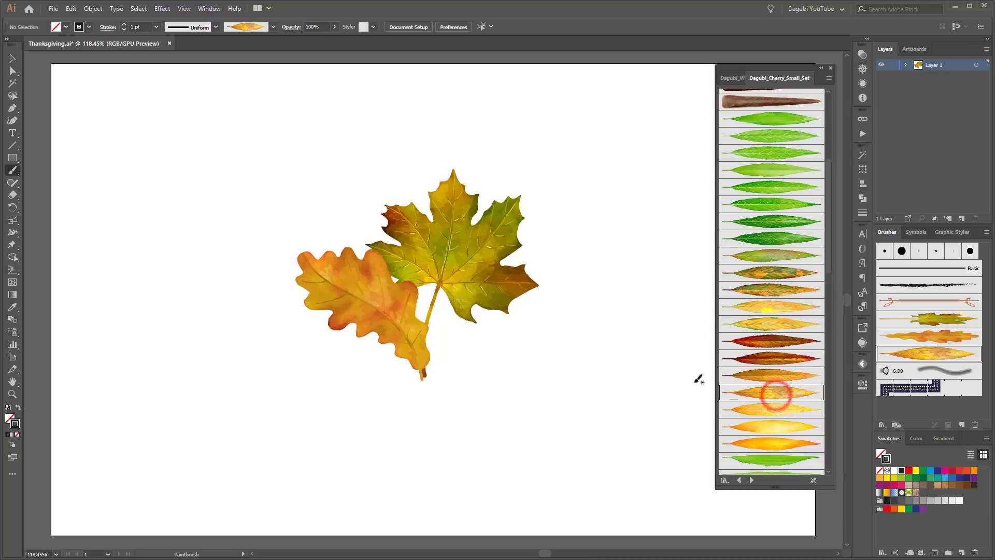
{"action": "mouse_move", "coordinate": [464, 337]}
{"action": "left_mouse_down"}
{"action": "mouse_move", "coordinate": [547, 306]}
{"action": "mouse_move", "coordinate": [572, 268]}
{"action": "left_mouse_up"}
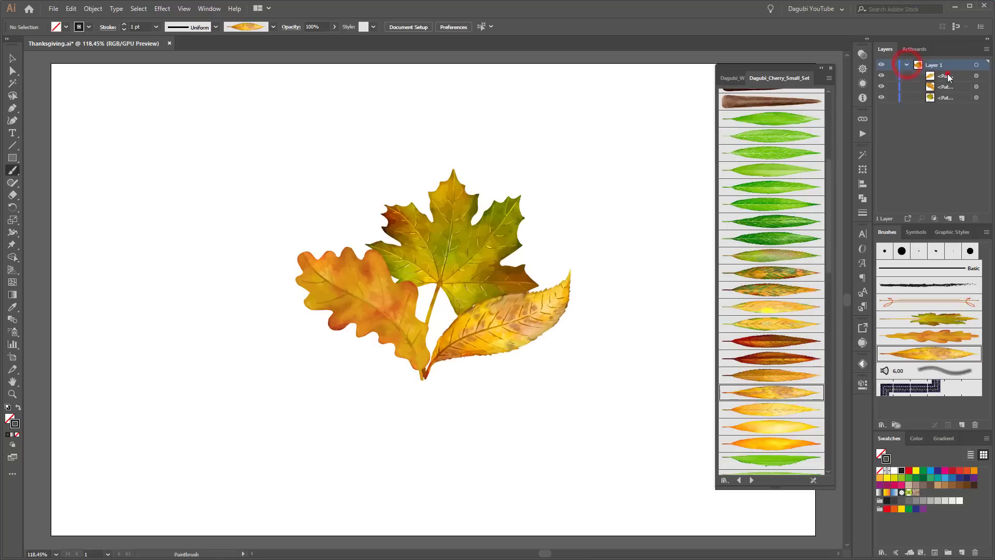
{"action": "left_click_drag", "start_coordinate": [948, 77], "coordinate": [955, 103]}
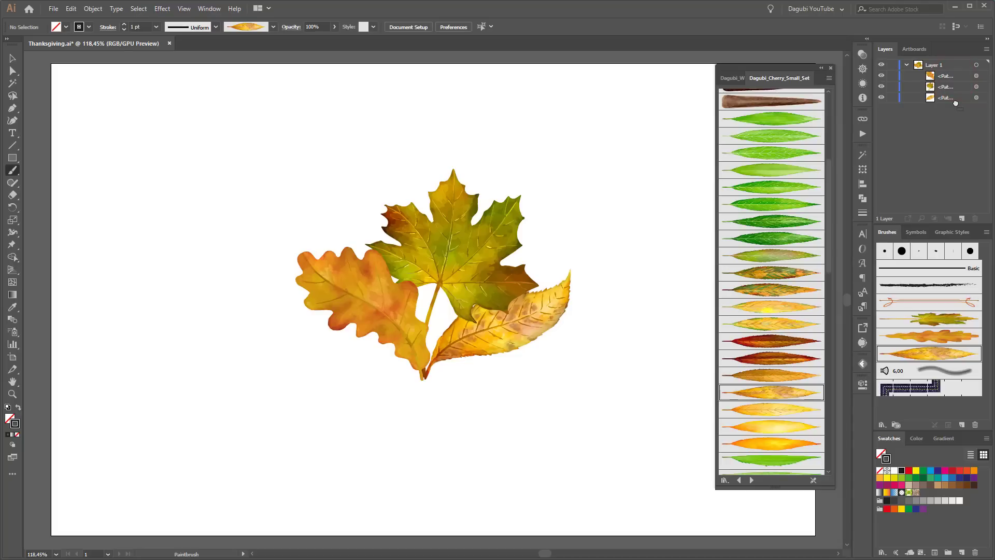
Scale the three leaves up together to about 130 mm wide, set their stroke to 1 pt and move them slightly up.
{"action": "left_click_drag", "start_coordinate": [233, 147], "coordinate": [615, 457]}
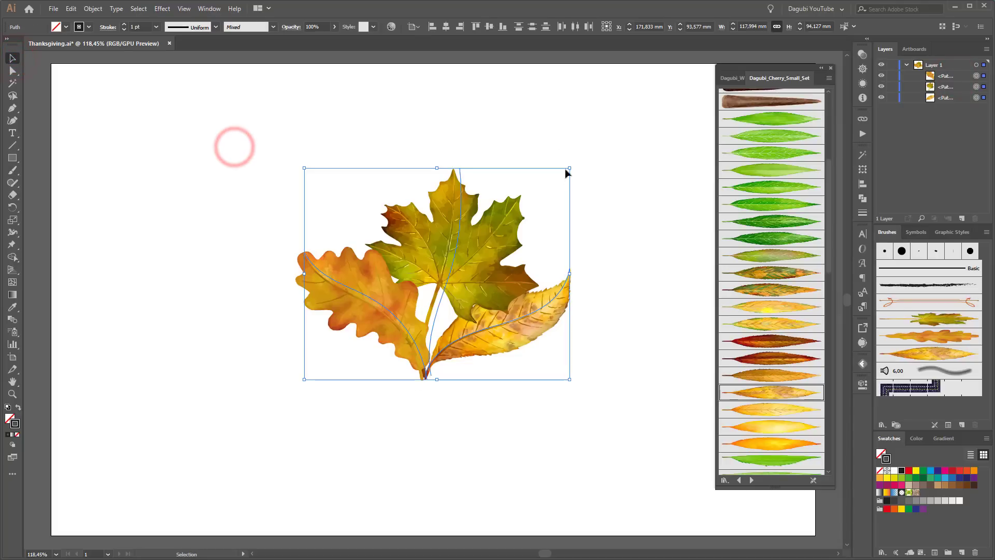
{"action": "mouse_move", "coordinate": [569, 166]}
{"action": "left_mouse_down"}
{"action": "mouse_move", "coordinate": [600, 145]}
{"action": "mouse_move", "coordinate": [582, 158]}
{"action": "left_mouse_up"}
{"action": "left_click", "coordinate": [124, 29]}
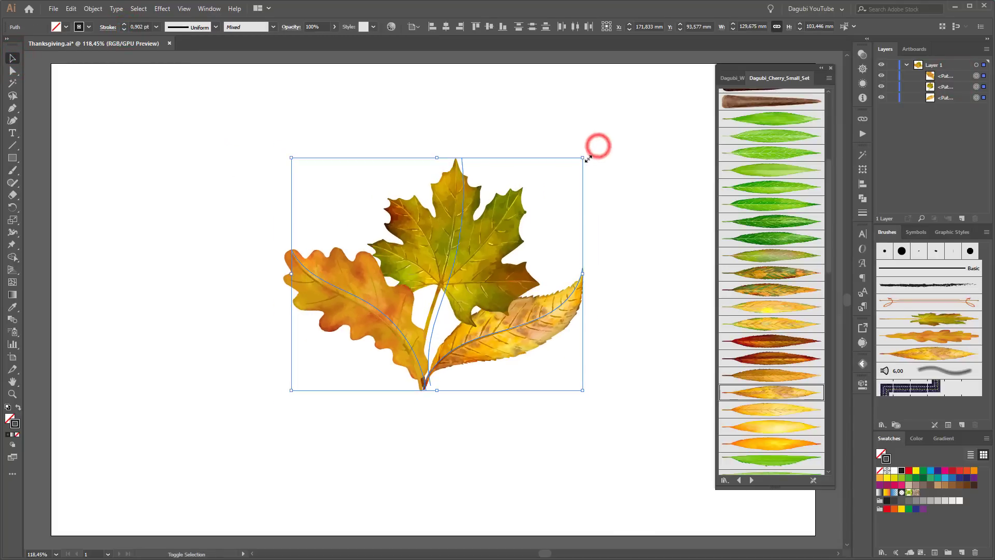
{"action": "mouse_move", "coordinate": [490, 294]}
{"action": "left_mouse_down"}
{"action": "mouse_move", "coordinate": [487, 275]}
{"action": "mouse_move", "coordinate": [488, 283]}
{"action": "left_mouse_up"}
{"action": "key", "text": "a"}
{"action": "left_click", "coordinate": [644, 246]}
{"action": "key", "text": "v"}
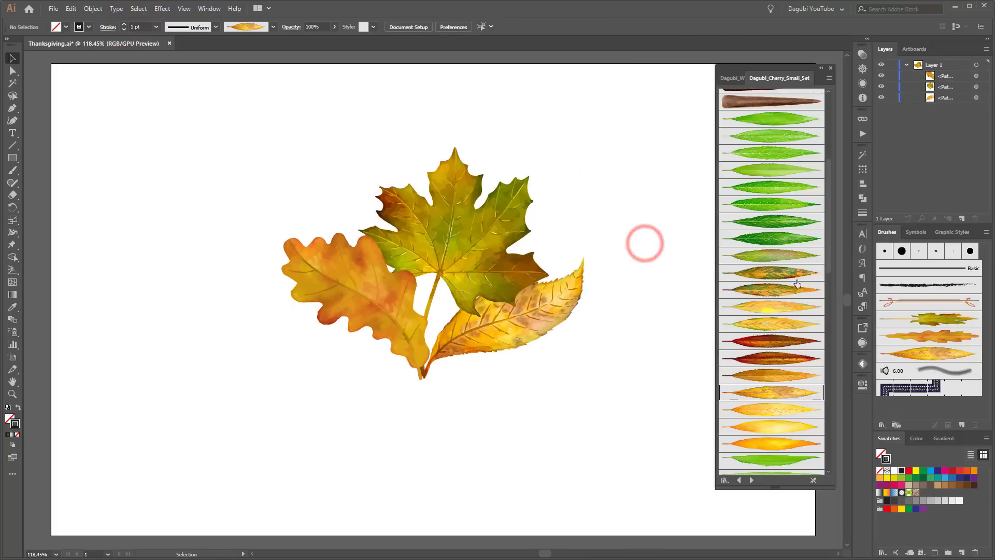
Paint a curved twig with the lighter tapered branch brush in Draw Behind mode, from the leaf bases toward the upper right.
{"action": "scroll", "coordinate": [776, 438], "scroll_direction": "up", "scroll_amount": 5}
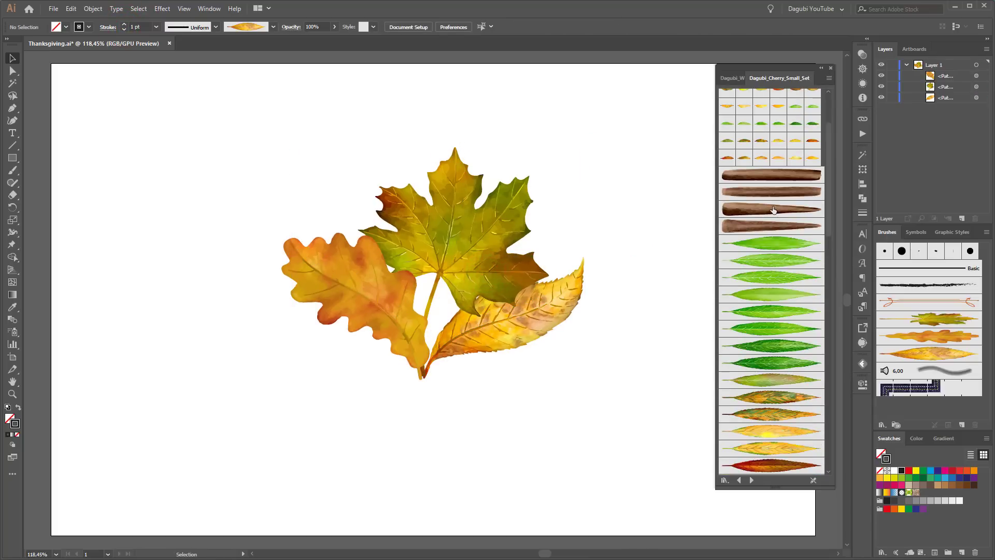
{"action": "left_click", "coordinate": [771, 226]}
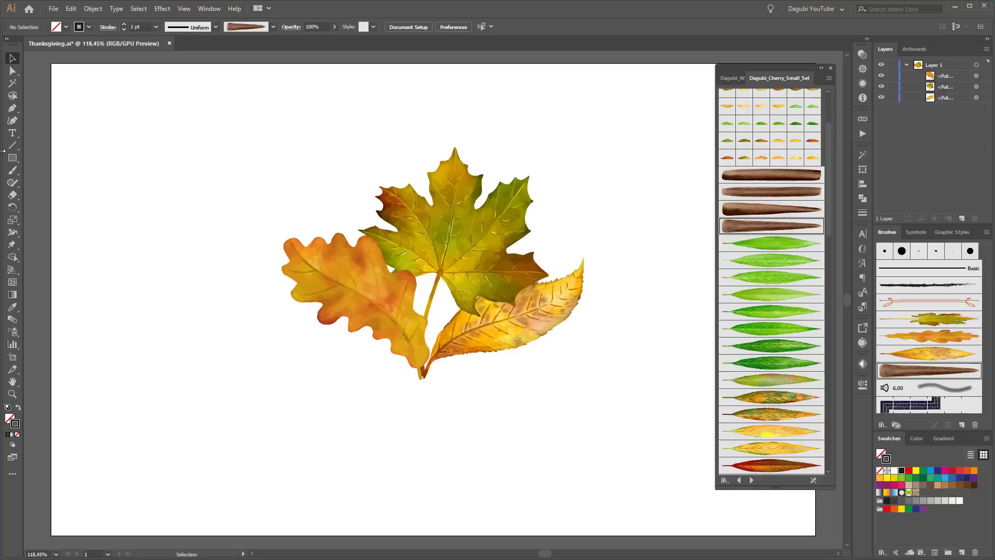
{"action": "left_click", "coordinate": [13, 172]}
{"action": "left_click", "coordinate": [13, 448]}
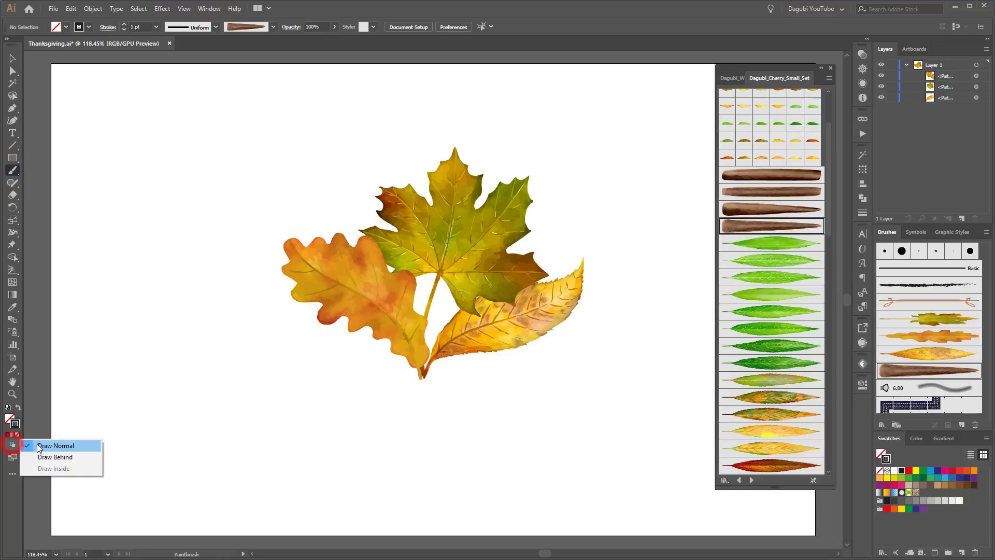
{"action": "left_click", "coordinate": [75, 456]}
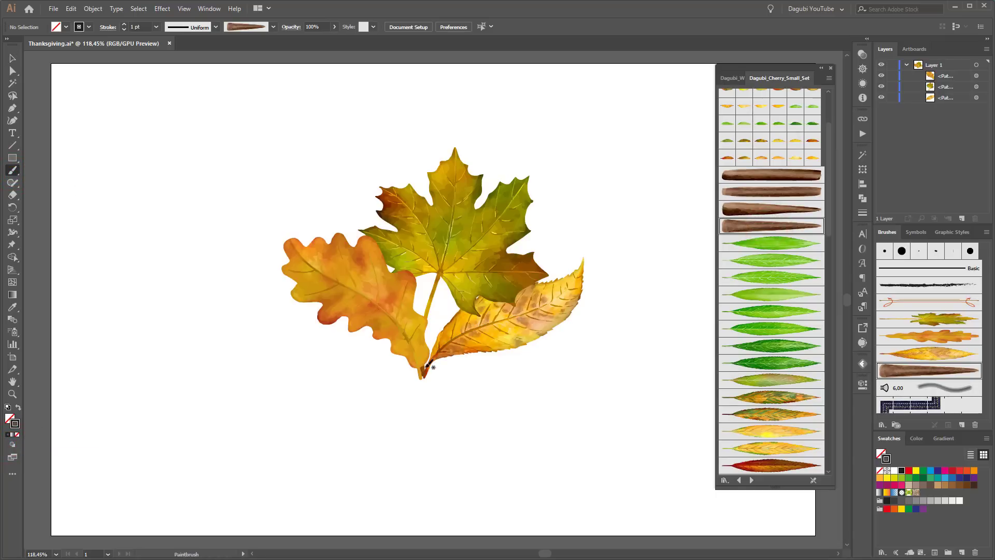
{"action": "mouse_move", "coordinate": [461, 302]}
{"action": "left_mouse_down"}
{"action": "mouse_move", "coordinate": [544, 222]}
{"action": "mouse_move", "coordinate": [622, 184]}
{"action": "mouse_move", "coordinate": [628, 171]}
{"action": "left_mouse_up"}
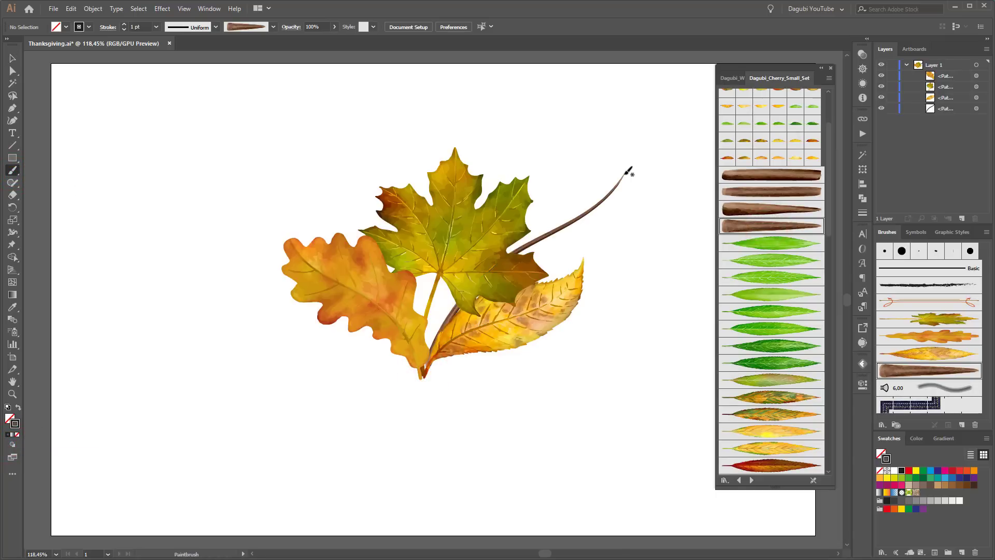
Set the right twig's stroke weight to 0.5 pt and deselect it.
{"action": "left_click", "coordinate": [574, 221]}
{"action": "left_click", "coordinate": [124, 30]}
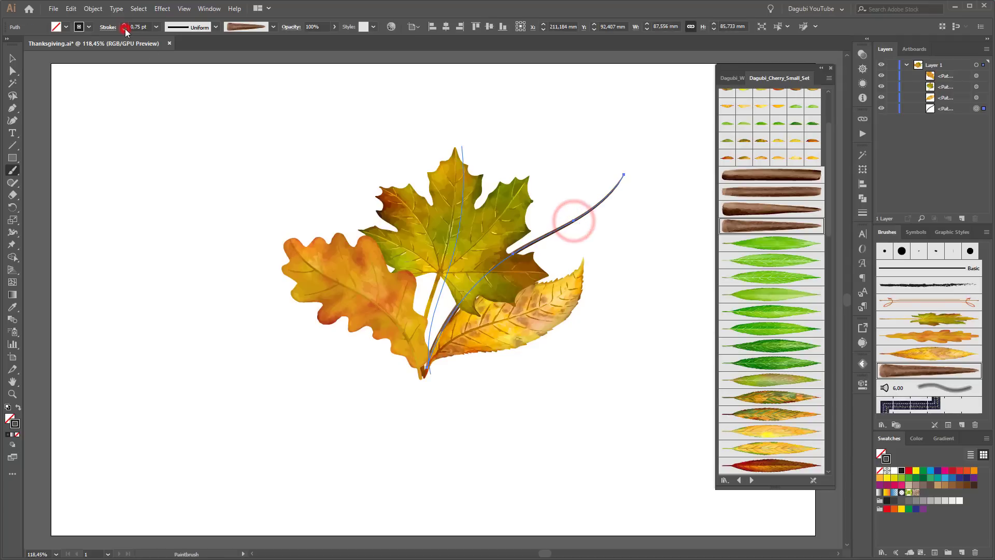
{"action": "left_click", "coordinate": [124, 29]}
{"action": "left_click", "coordinate": [117, 183], "text": "ctrl"}
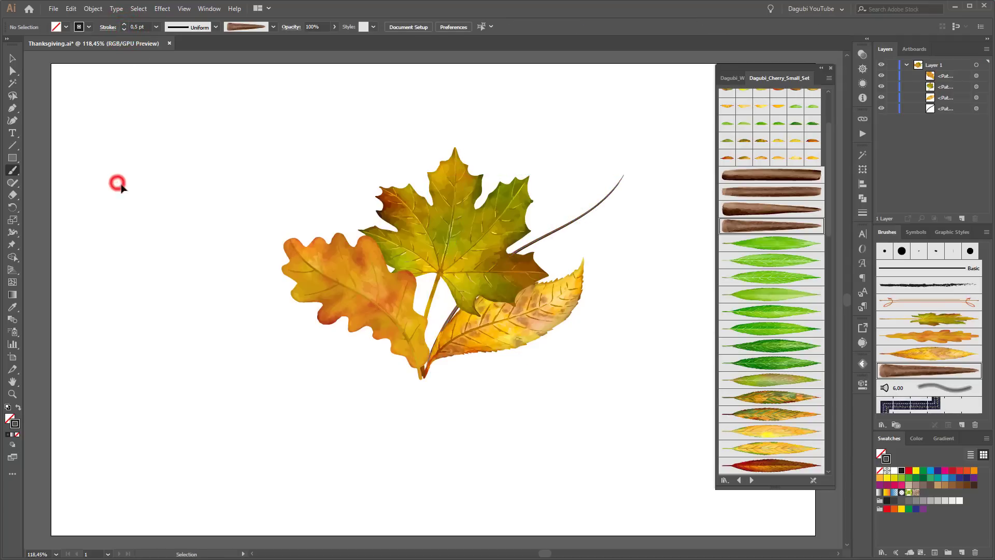
Rotate the oak leaf slightly counterclockwise and move it outward so its base meets the other stems.
{"action": "left_click", "coordinate": [354, 318], "text": "ctrl"}
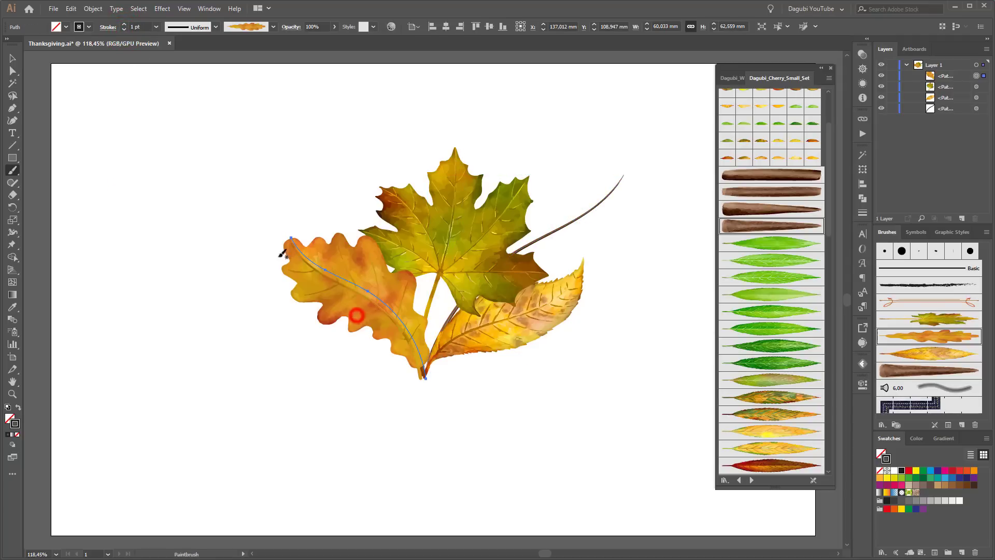
{"action": "left_click_drag", "start_coordinate": [285, 234], "coordinate": [273, 245], "text": "ctrl"}
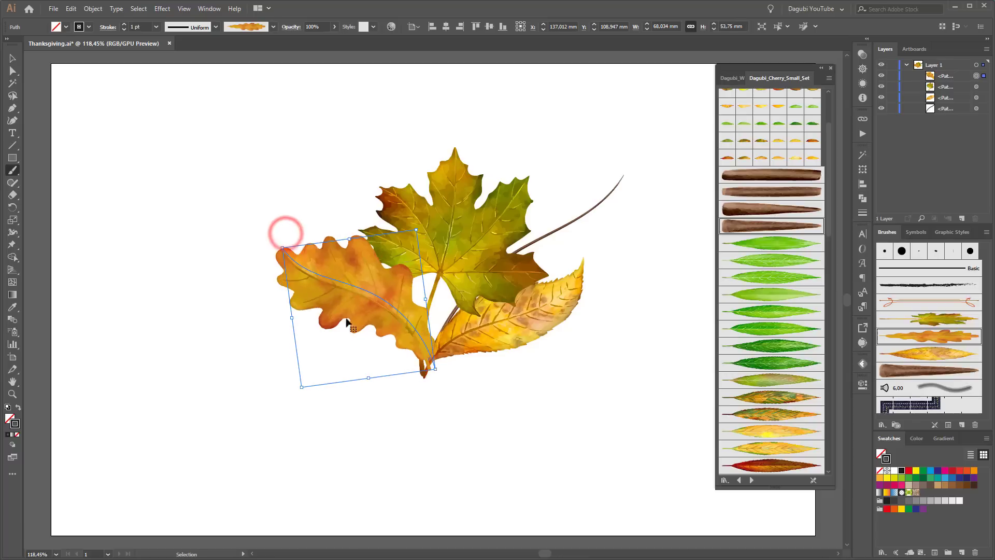
{"action": "left_click_drag", "start_coordinate": [346, 320], "coordinate": [334, 326], "text": "ctrl"}
{"action": "left_click", "coordinate": [172, 331], "text": "ctrl"}
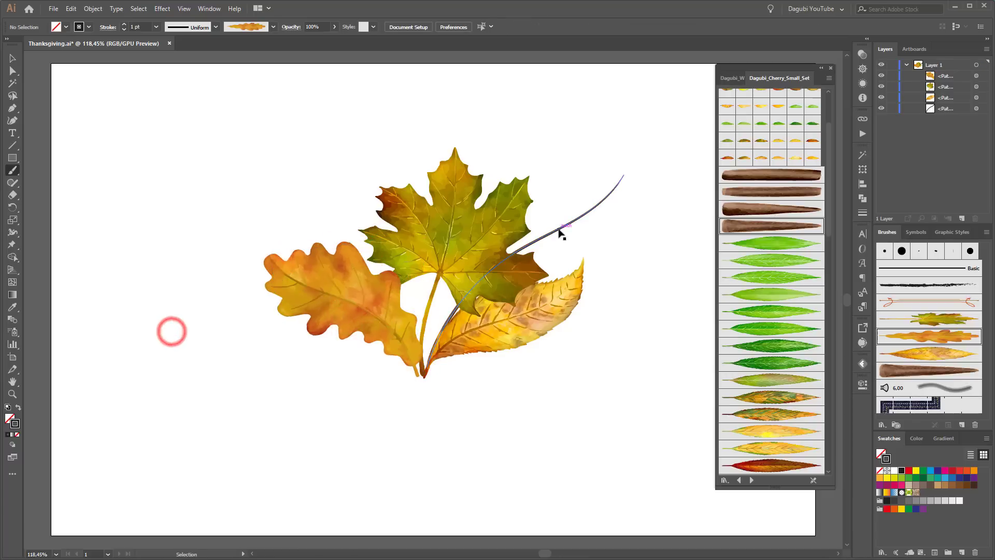
Paint a second twig behind the leaves toward the upper left, using the right twig's brush and 0.5 pt stroke.
{"action": "left_click", "coordinate": [559, 228], "text": "ctrl"}
{"action": "left_click", "coordinate": [602, 452], "text": "ctrl"}
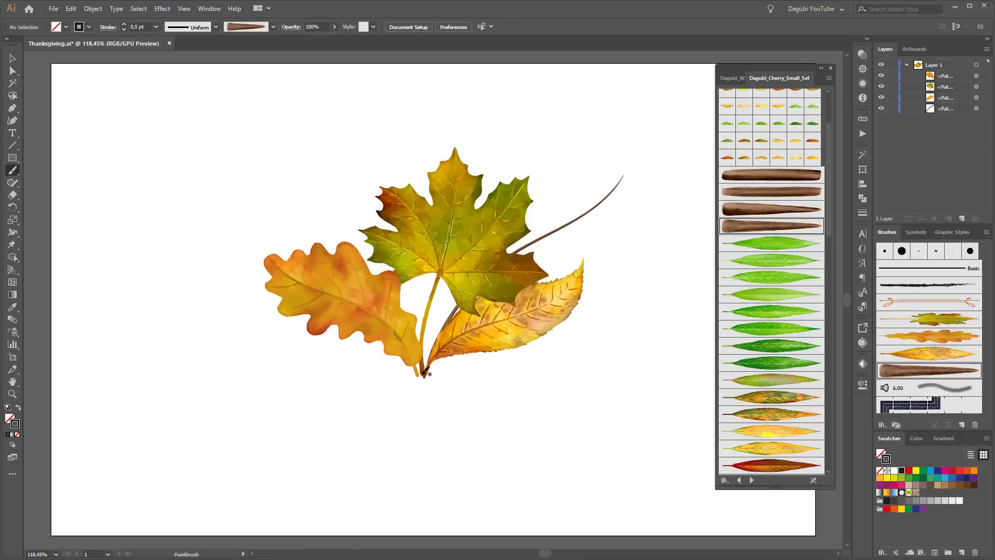
{"action": "mouse_move", "coordinate": [405, 292]}
{"action": "left_mouse_down"}
{"action": "mouse_move", "coordinate": [379, 239]}
{"action": "mouse_move", "coordinate": [341, 199]}
{"action": "left_mouse_up"}
Load the Dagubi_Walnut_Autumn_08_Big_Set brush library and show its large yellow leaf brushes.
{"action": "left_click", "coordinate": [724, 480]}
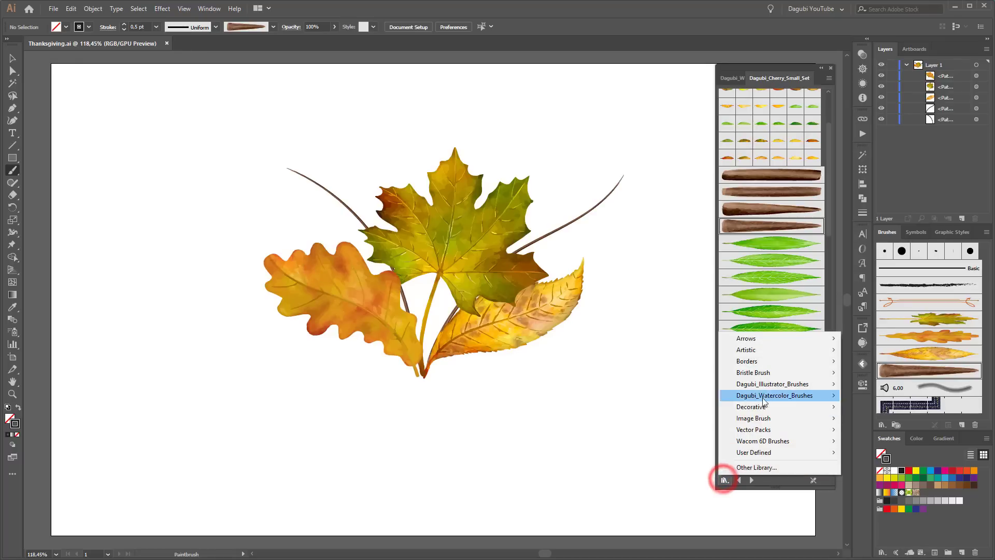
{"action": "mouse_move", "coordinate": [778, 384]}
{"action": "mouse_move", "coordinate": [887, 236]}
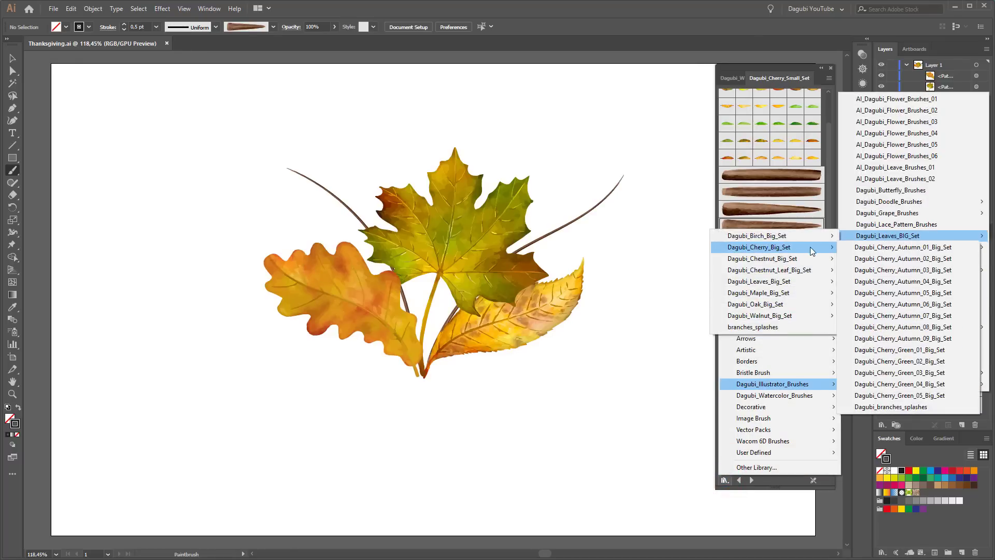
{"action": "mouse_move", "coordinate": [776, 317]}
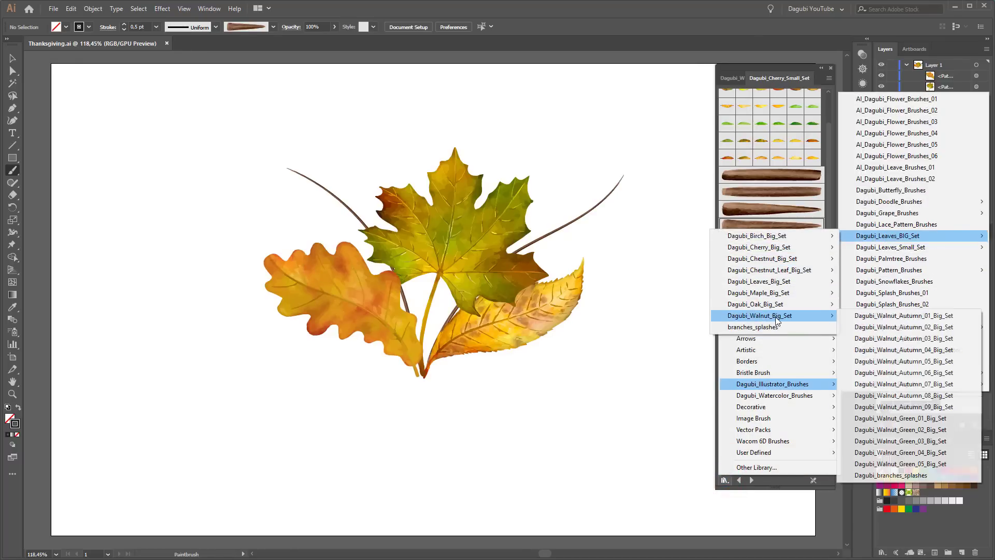
{"action": "left_click", "coordinate": [879, 396]}
{"action": "left_click", "coordinate": [752, 481]}
{"action": "left_click", "coordinate": [739, 480]}
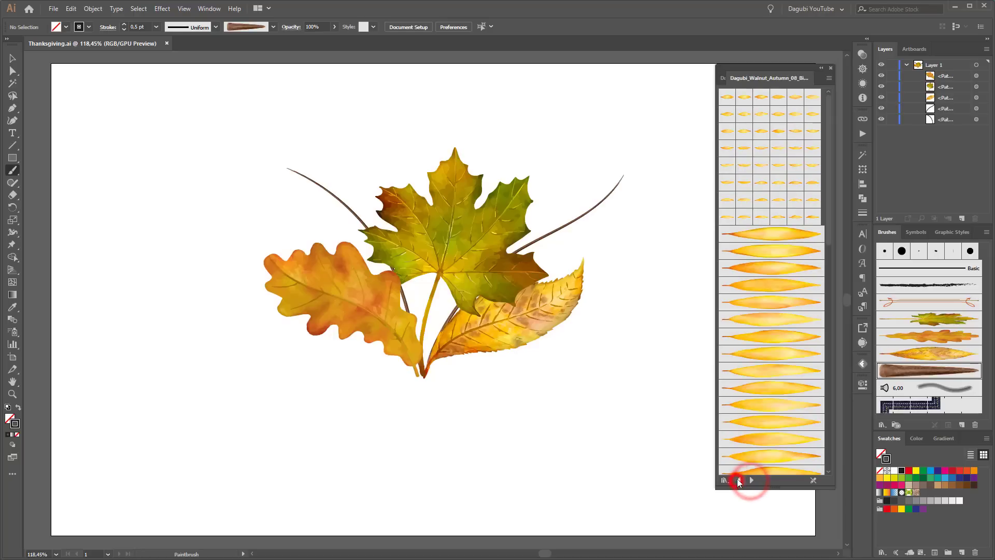
{"action": "scroll", "coordinate": [785, 307], "scroll_direction": "down", "scroll_amount": 3}
{"action": "mouse_move", "coordinate": [881, 75]}
{"action": "left_mouse_down"}
{"action": "mouse_move", "coordinate": [881, 98]}
{"action": "mouse_move", "coordinate": [882, 76]}
{"action": "left_mouse_up"}
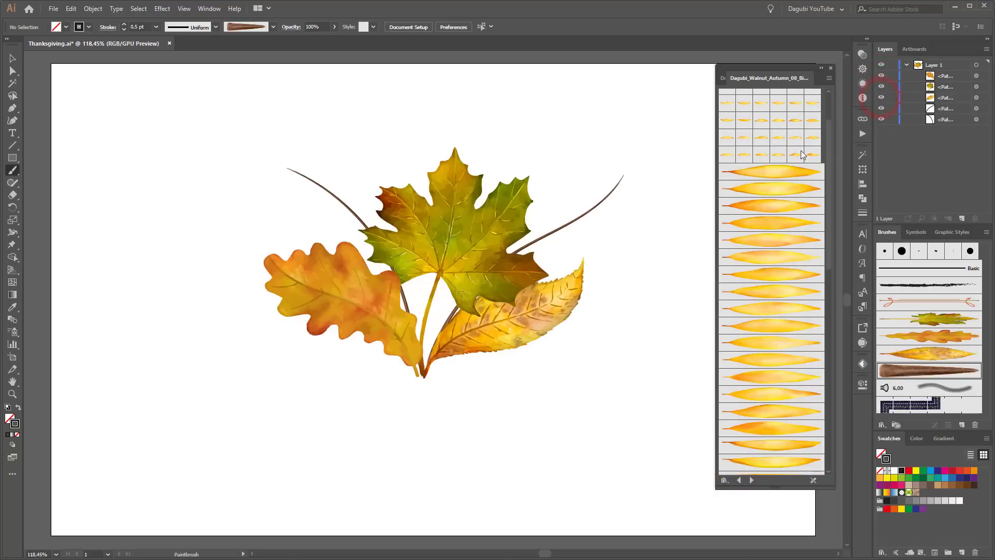
Paint a leaf at the right twig's tip with the first large yellow walnut brush and set its stroke to 1 pt.
{"action": "left_click", "coordinate": [788, 172]}
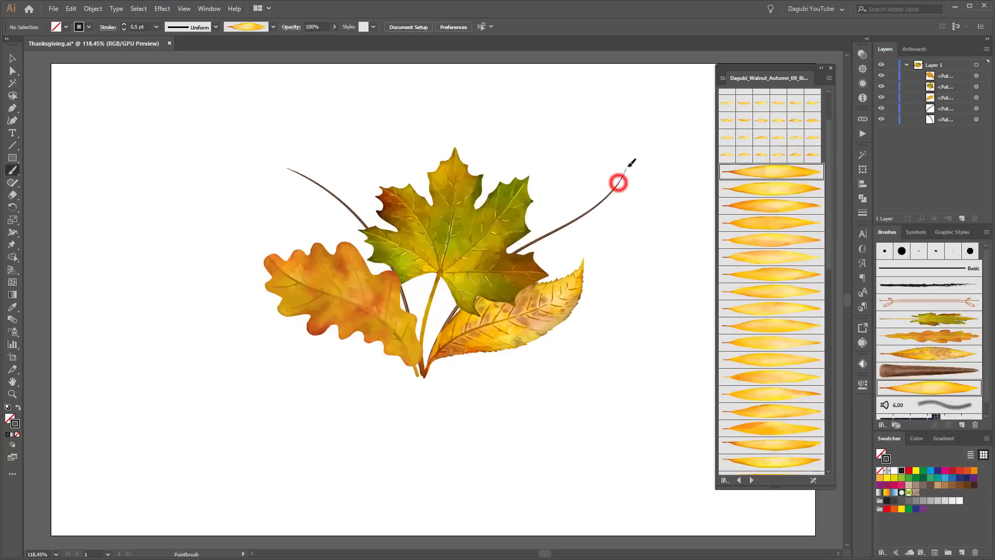
{"action": "left_click_drag", "start_coordinate": [631, 163], "coordinate": [639, 133]}
{"action": "left_click", "coordinate": [635, 147], "text": "ctrl"}
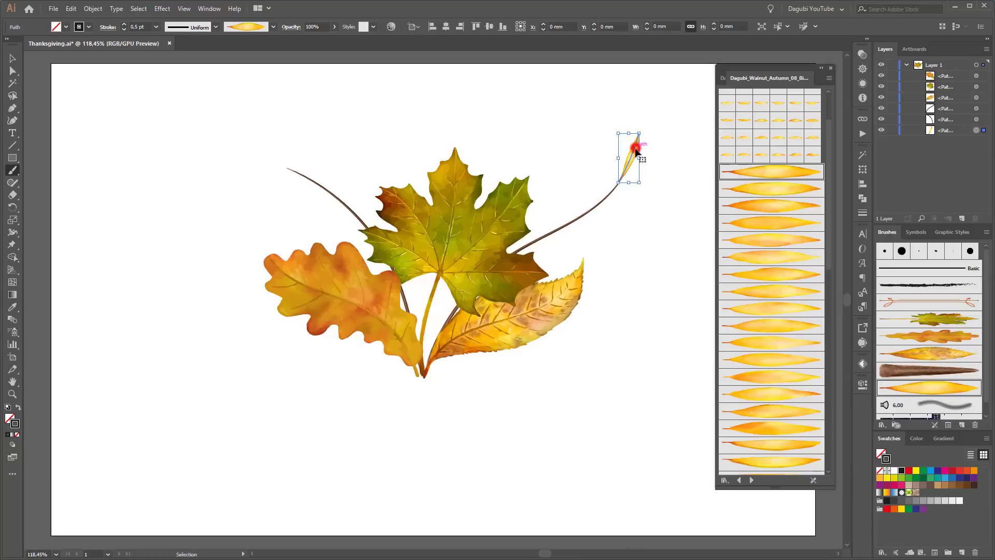
{"action": "left_click", "coordinate": [123, 24]}
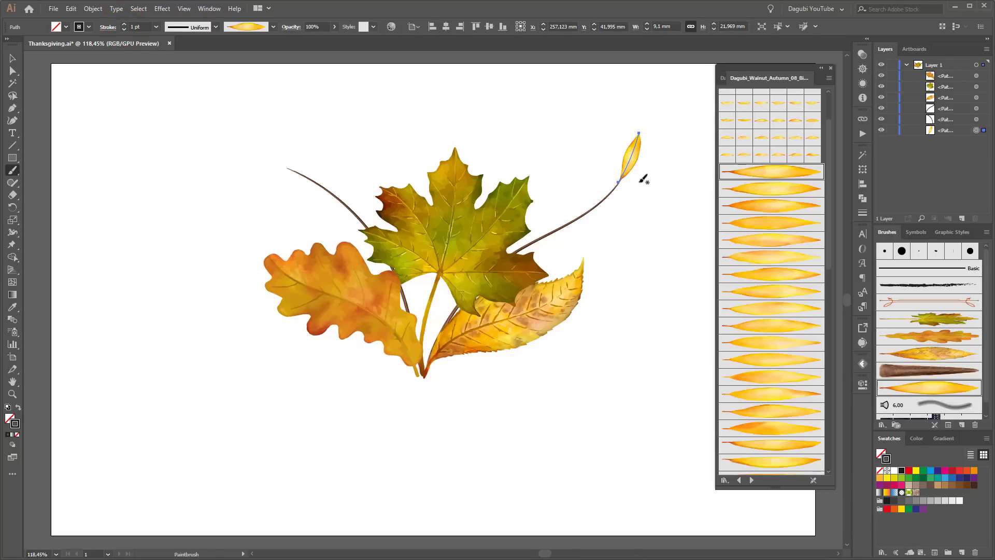
Delete the tip leaf, repaint it slightly longer at the right twig's end with the same brush, and deselect.
{"action": "key", "text": "Delete"}
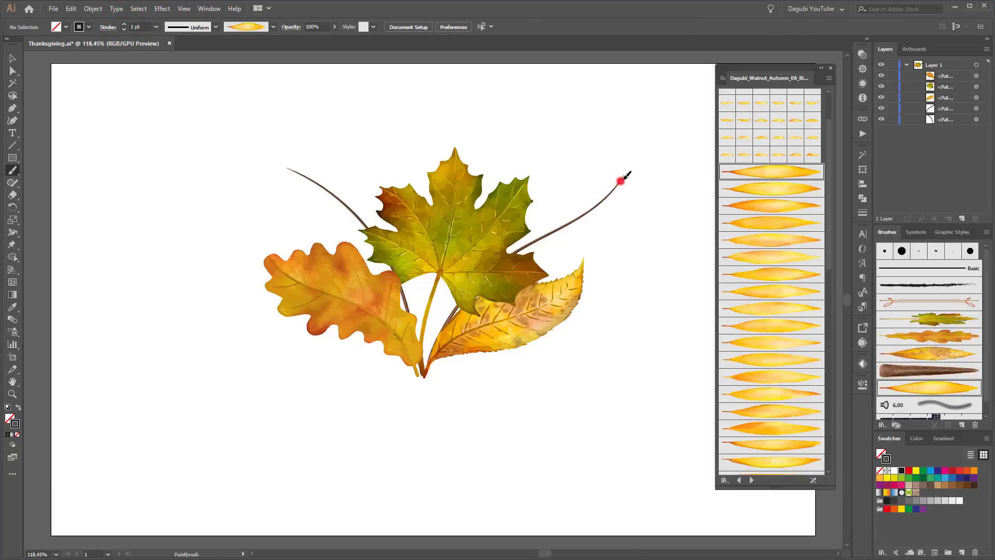
{"action": "left_click_drag", "start_coordinate": [649, 129], "coordinate": [638, 158]}
{"action": "left_click", "coordinate": [676, 207], "text": "ctrl"}
Paint four leaves on alternating sides of the right twig's upper part, using the second to fifth large walnut brushes.
{"action": "left_click", "coordinate": [771, 188]}
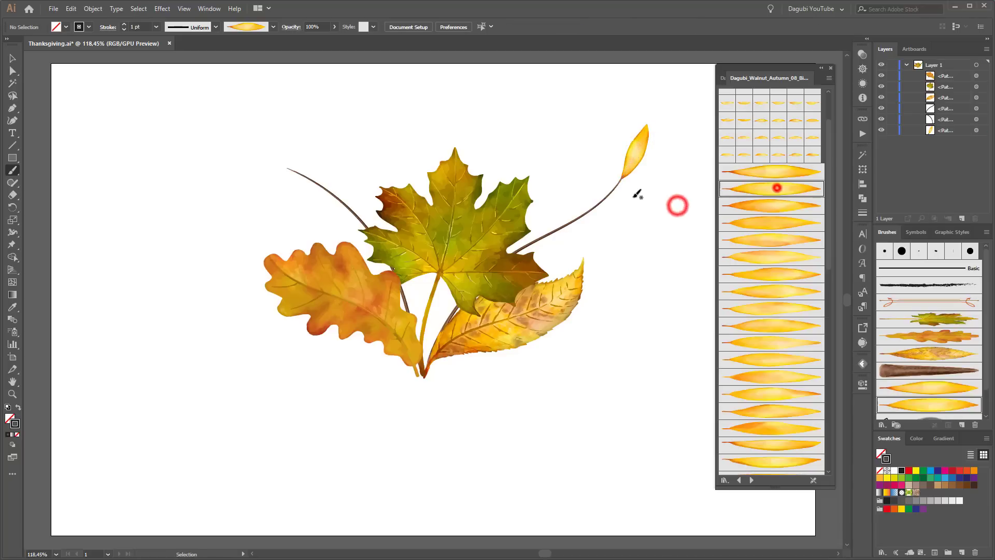
{"action": "left_click_drag", "start_coordinate": [598, 201], "coordinate": [607, 141]}
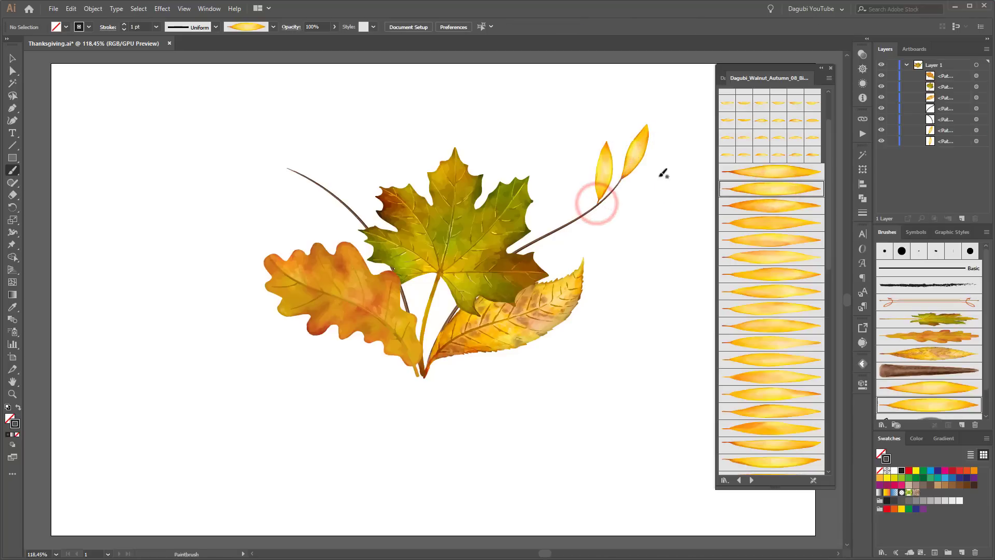
{"action": "left_click", "coordinate": [762, 205]}
{"action": "left_click_drag", "start_coordinate": [650, 182], "coordinate": [654, 179]}
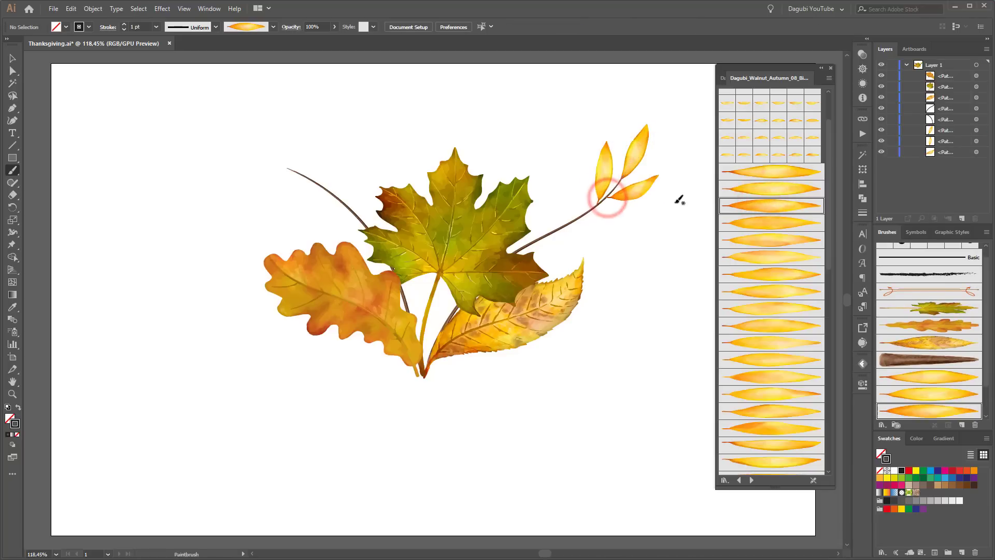
{"action": "left_click", "coordinate": [769, 222]}
{"action": "left_click_drag", "start_coordinate": [560, 228], "coordinate": [589, 164]}
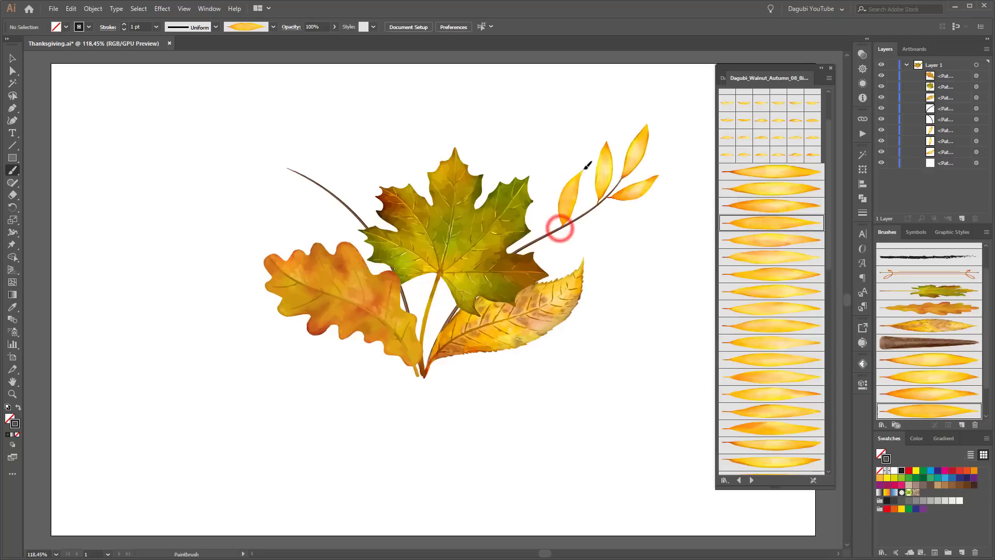
{"action": "left_click", "coordinate": [775, 239]}
{"action": "left_click_drag", "start_coordinate": [640, 212], "coordinate": [637, 213]}
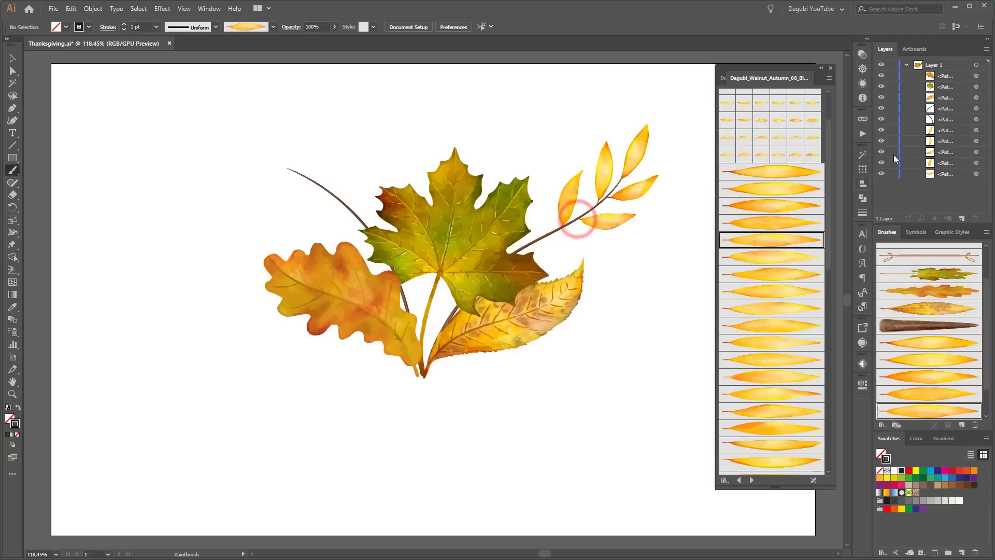
Hide the maple, oak and cherry leaves and paint a leaf pair mid-way on the right twig with the sixth and seventh walnut brushes.
{"action": "left_click_drag", "start_coordinate": [884, 96], "coordinate": [883, 99]}
{"action": "left_click", "coordinate": [796, 258]}
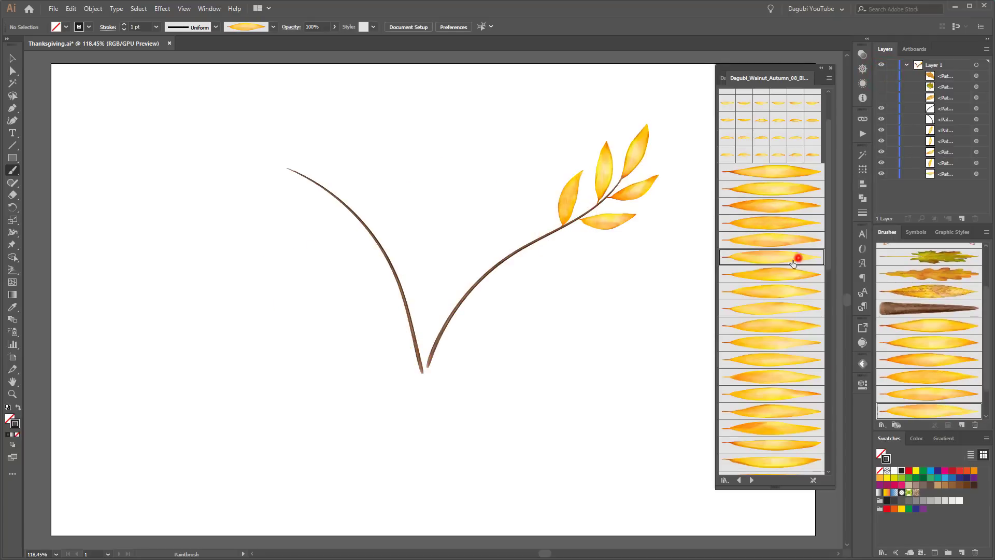
{"action": "left_click_drag", "start_coordinate": [530, 241], "coordinate": [550, 188]}
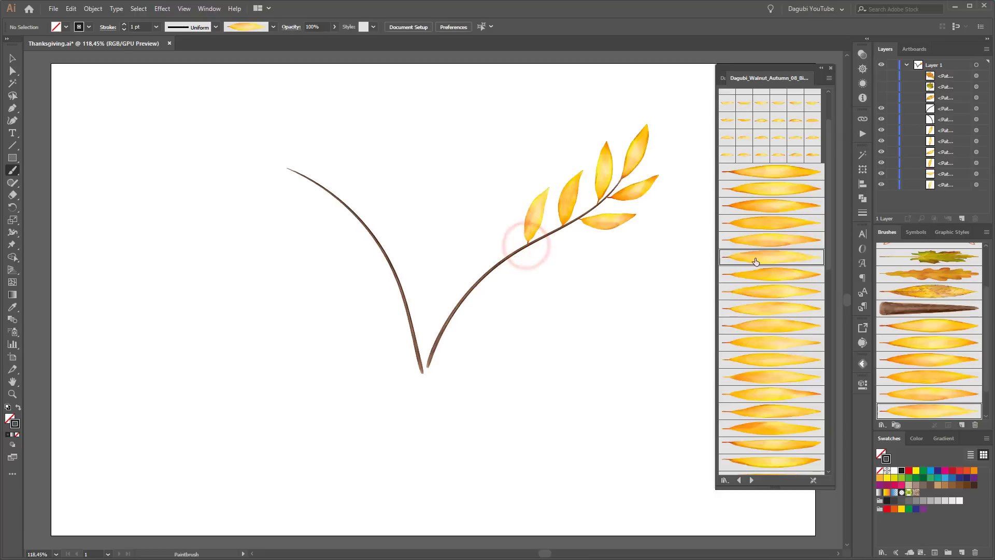
{"action": "left_click", "coordinate": [753, 270]}
{"action": "mouse_move", "coordinate": [514, 255]}
{"action": "left_mouse_down"}
{"action": "mouse_move", "coordinate": [529, 244]}
{"action": "mouse_move", "coordinate": [610, 242]}
{"action": "left_mouse_up"}
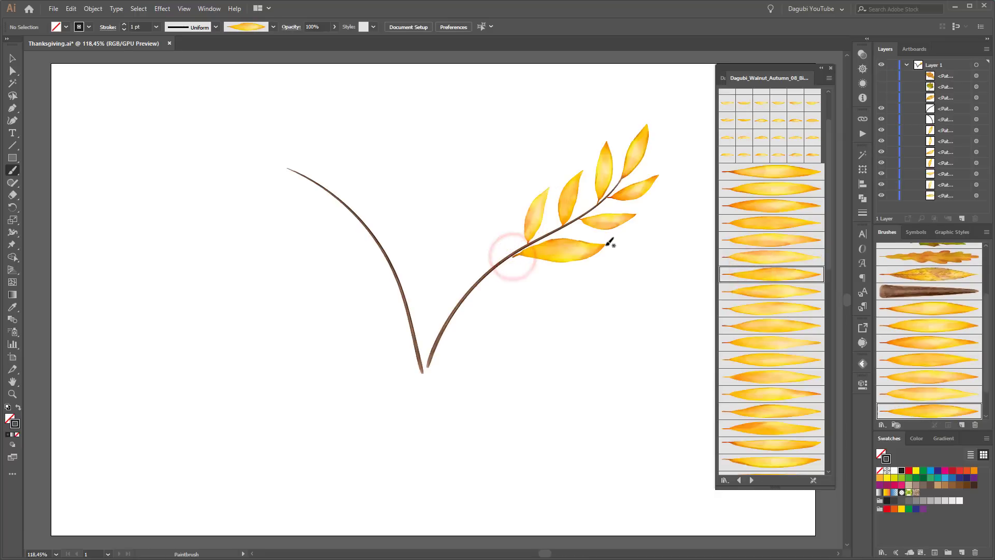
Replace the lowest leaf above the right twig with a longer, more upright one, using the same sixth walnut brush.
{"action": "left_click", "coordinate": [539, 222], "text": "ctrl"}
{"action": "key", "text": "Delete"}
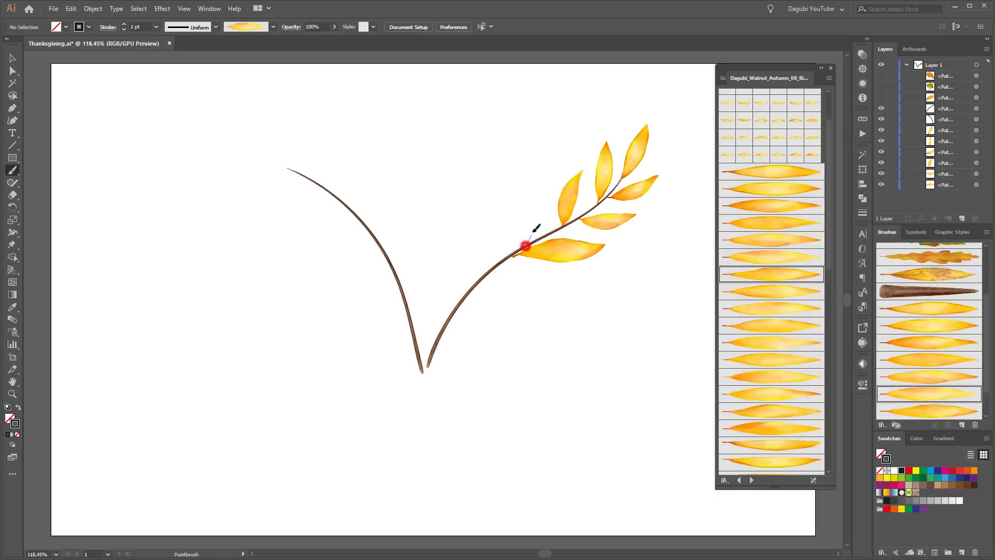
{"action": "left_click_drag", "start_coordinate": [536, 228], "coordinate": [543, 176]}
{"action": "left_click_drag", "start_coordinate": [561, 251], "coordinate": [562, 251]}
Replace the lowest leaf beneath the right twig with a shorter one that starts further up the twig, using the seventh walnut brush.
{"action": "left_click", "coordinate": [571, 336], "text": "ctrl"}
{"action": "left_click", "coordinate": [565, 255], "text": "ctrl"}
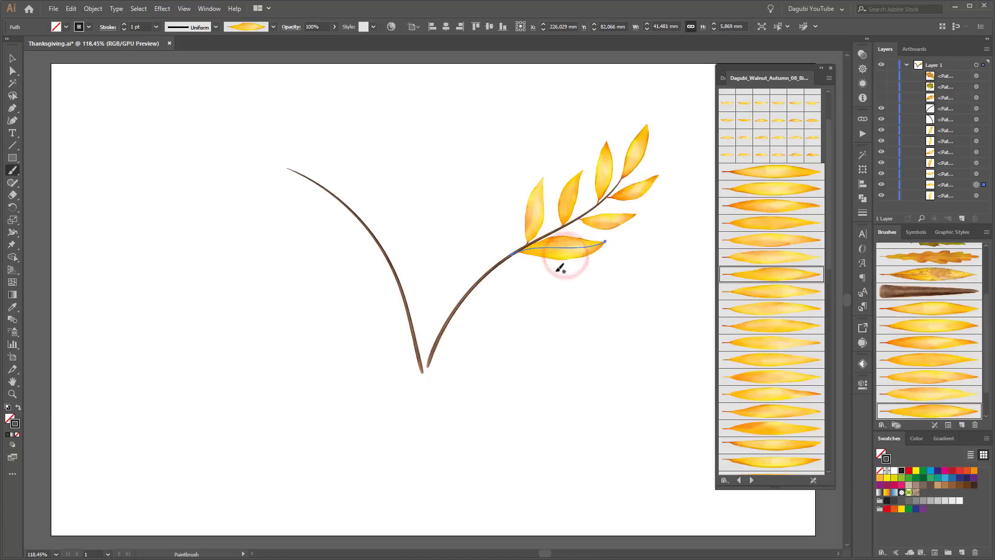
{"action": "key", "text": "Delete"}
{"action": "left_click_drag", "start_coordinate": [536, 241], "coordinate": [606, 242]}
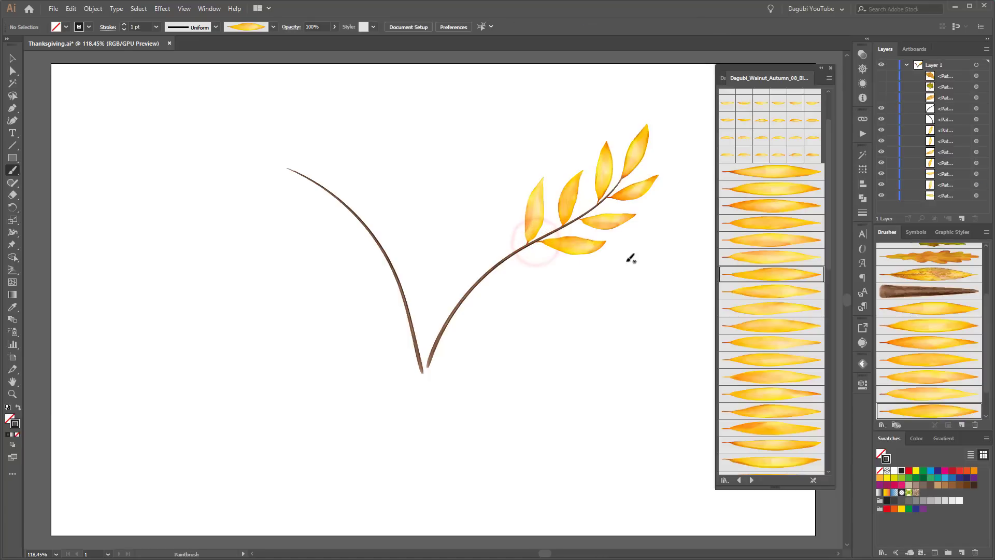
Paint the next leaf pair down the right twig, one on each side, with the eighth and ninth walnut brushes.
{"action": "left_click", "coordinate": [775, 293]}
{"action": "left_click_drag", "start_coordinate": [490, 268], "coordinate": [503, 190]}
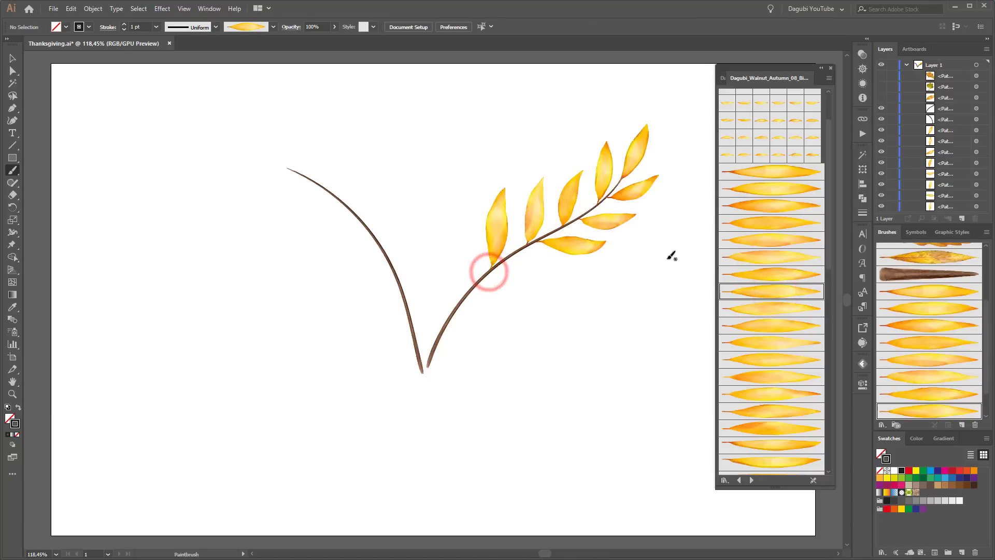
{"action": "left_click", "coordinate": [769, 312]}
{"action": "left_click_drag", "start_coordinate": [501, 262], "coordinate": [508, 258]}
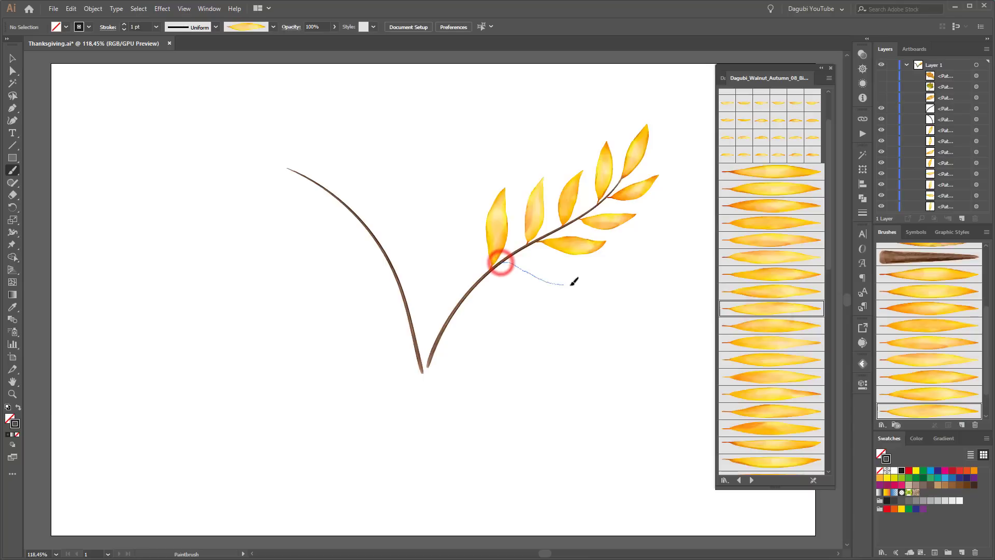
{"action": "left_click_drag", "start_coordinate": [573, 281], "coordinate": [578, 284]}
Paint four more leaves as two pairs down to the right twig's base, using the tenth to thirteenth walnut brushes.
{"action": "left_click", "coordinate": [795, 325]}
{"action": "left_click_drag", "start_coordinate": [458, 306], "coordinate": [480, 223]}
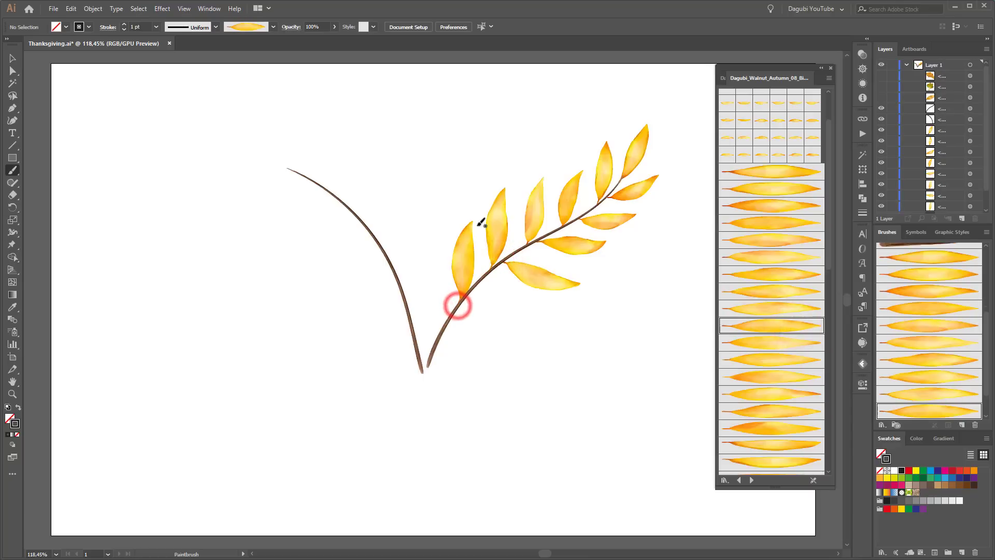
{"action": "left_click", "coordinate": [786, 340]}
{"action": "mouse_move", "coordinate": [470, 292]}
{"action": "left_mouse_down"}
{"action": "mouse_move", "coordinate": [536, 287]}
{"action": "mouse_move", "coordinate": [542, 296]}
{"action": "left_mouse_up"}
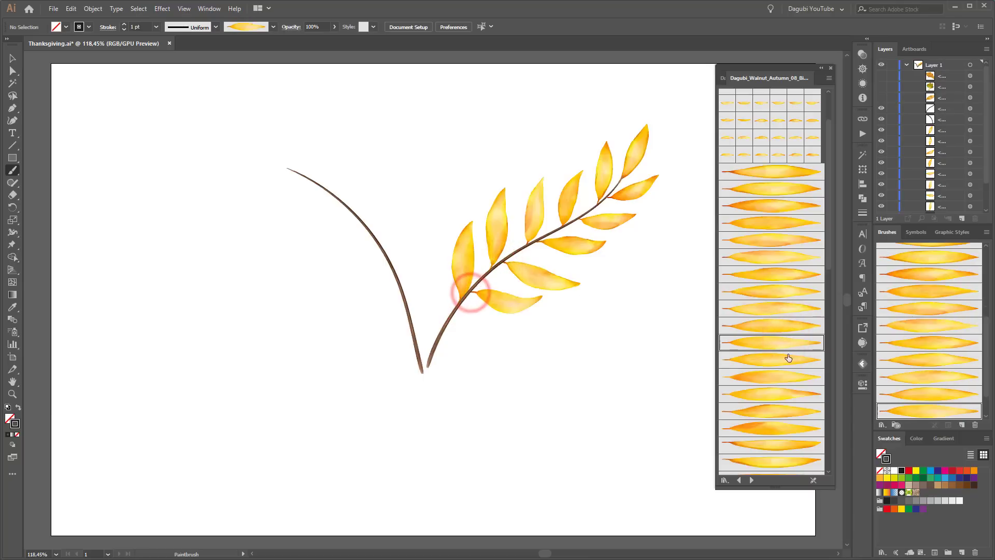
{"action": "left_click", "coordinate": [784, 358]}
{"action": "left_click_drag", "start_coordinate": [438, 331], "coordinate": [433, 263]}
{"action": "left_click", "coordinate": [782, 380]}
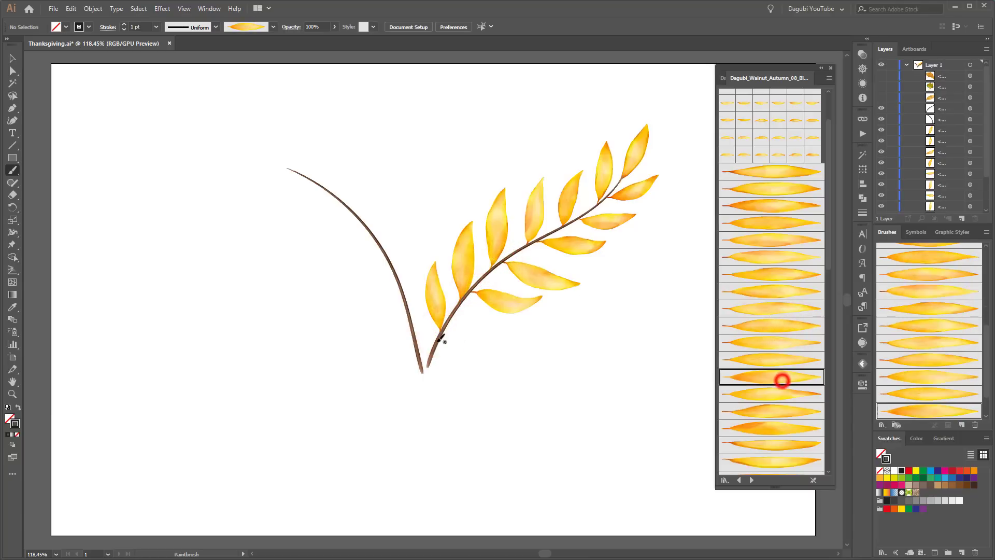
{"action": "mouse_move", "coordinate": [439, 339]}
{"action": "left_mouse_down"}
{"action": "mouse_move", "coordinate": [492, 322]}
{"action": "mouse_move", "coordinate": [510, 333]}
{"action": "left_mouse_up"}
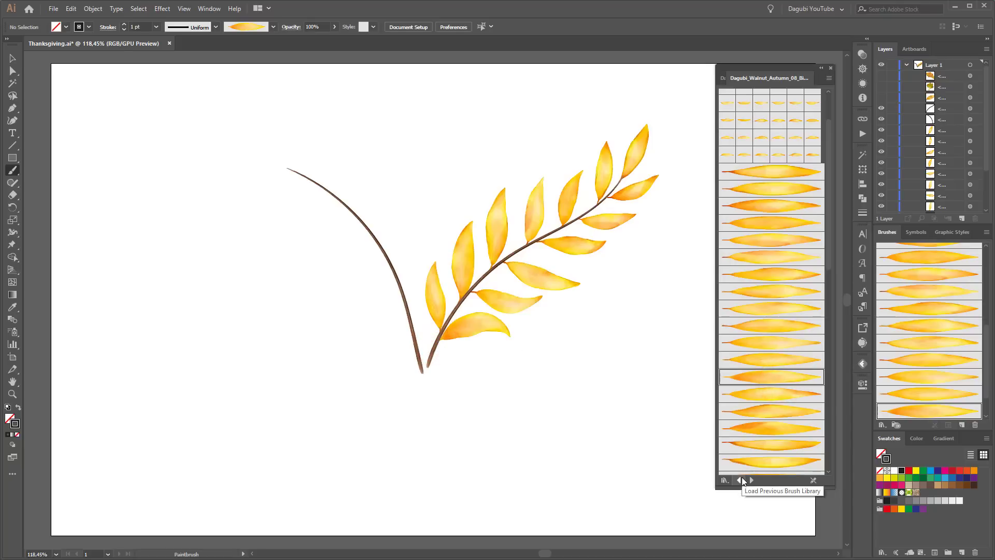
Load the Dagubi_Walnut_Autumn_09_Big_Set library and paint a leaf at the left twig's tip with its first large leaf brush.
{"action": "left_click", "coordinate": [740, 480]}
{"action": "left_click", "coordinate": [751, 480]}
{"action": "left_click", "coordinate": [768, 252]}
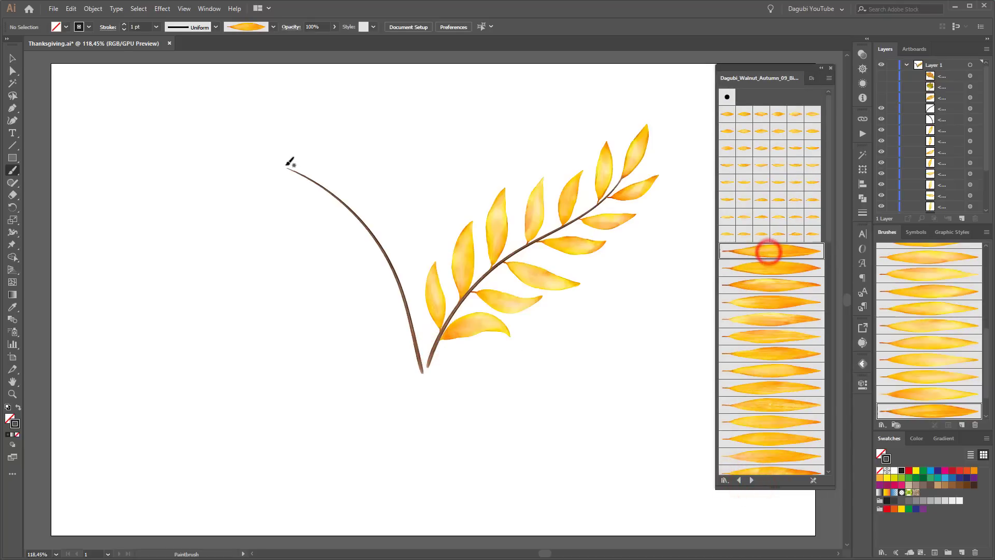
{"action": "left_click_drag", "start_coordinate": [293, 170], "coordinate": [241, 151]}
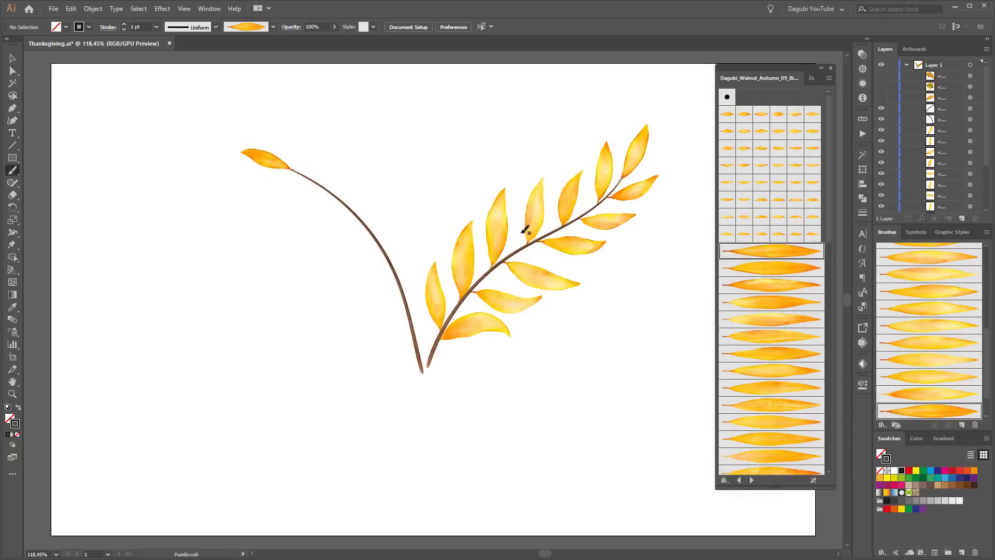
Paint two leaves above and one beneath the left twig near its tip with the second to fourth orange walnut brushes.
{"action": "left_click", "coordinate": [758, 267]}
{"action": "left_click_drag", "start_coordinate": [311, 182], "coordinate": [292, 139]}
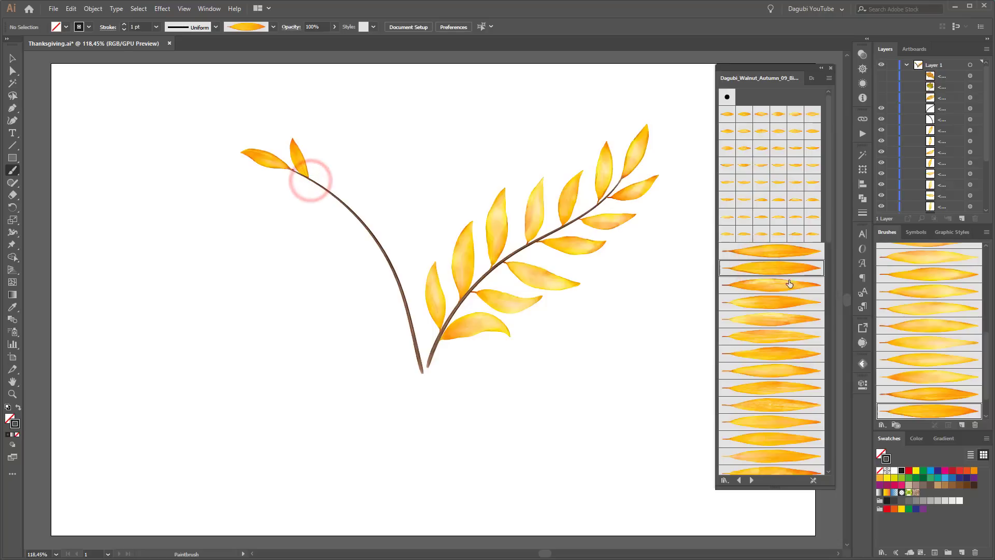
{"action": "left_click", "coordinate": [789, 284]}
{"action": "left_click_drag", "start_coordinate": [324, 188], "coordinate": [262, 192]}
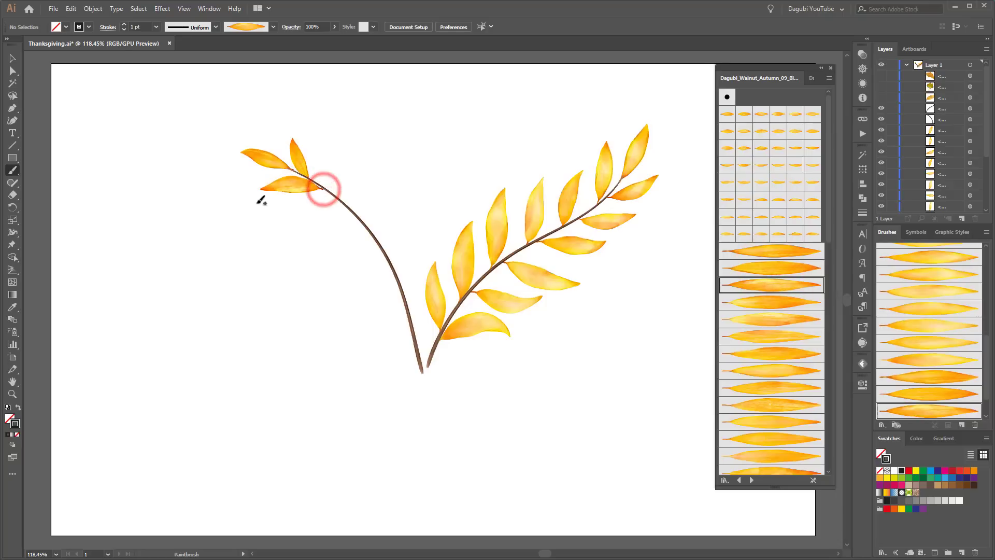
{"action": "left_click", "coordinate": [782, 299]}
{"action": "left_click_drag", "start_coordinate": [328, 189], "coordinate": [322, 137]}
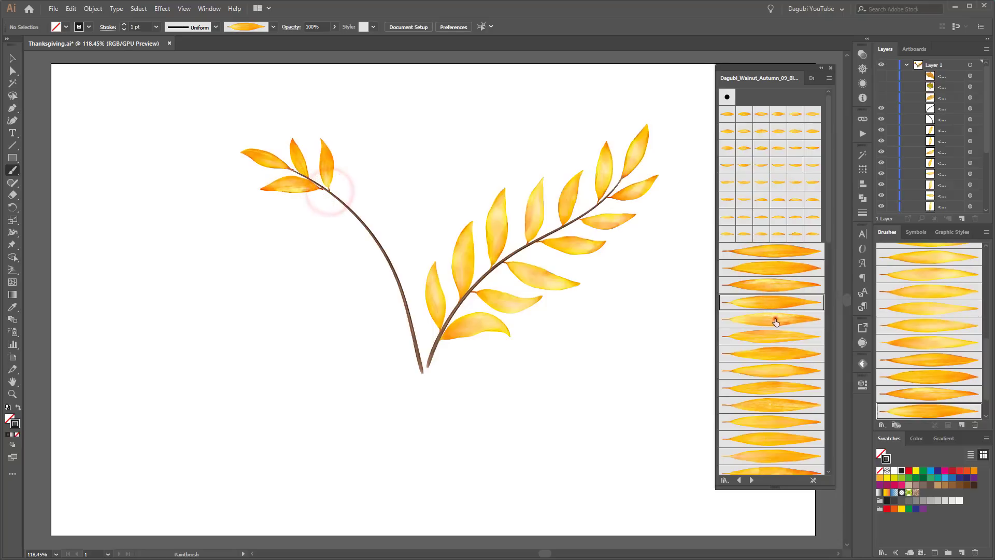
Paint the next leaf pair down the left twig, one on each side, with the fifth and sixth orange walnut brushes.
{"action": "left_click", "coordinate": [776, 319]}
{"action": "left_click_drag", "start_coordinate": [346, 206], "coordinate": [351, 203]}
{"action": "left_click_drag", "start_coordinate": [291, 201], "coordinate": [276, 203]}
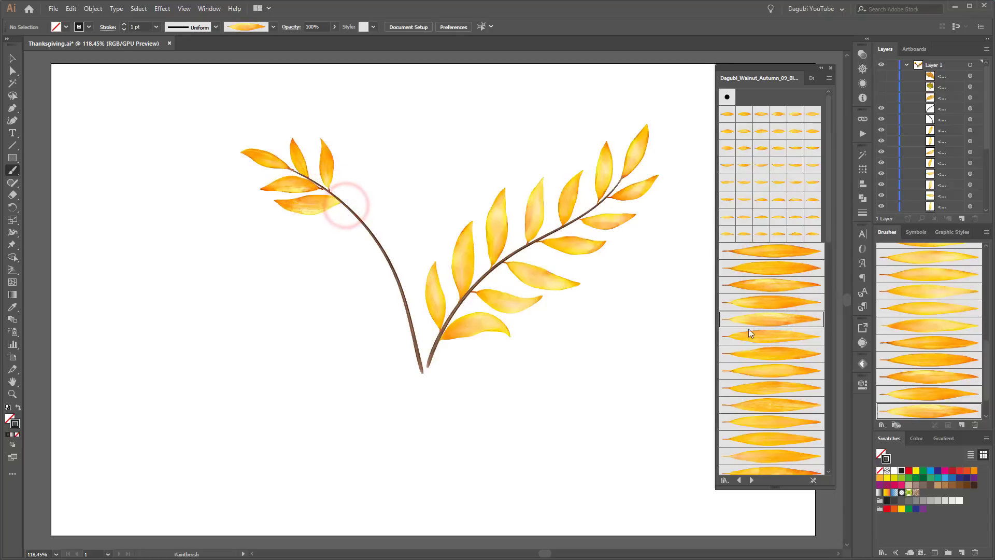
{"action": "left_click", "coordinate": [785, 334]}
{"action": "left_click_drag", "start_coordinate": [356, 214], "coordinate": [350, 153]}
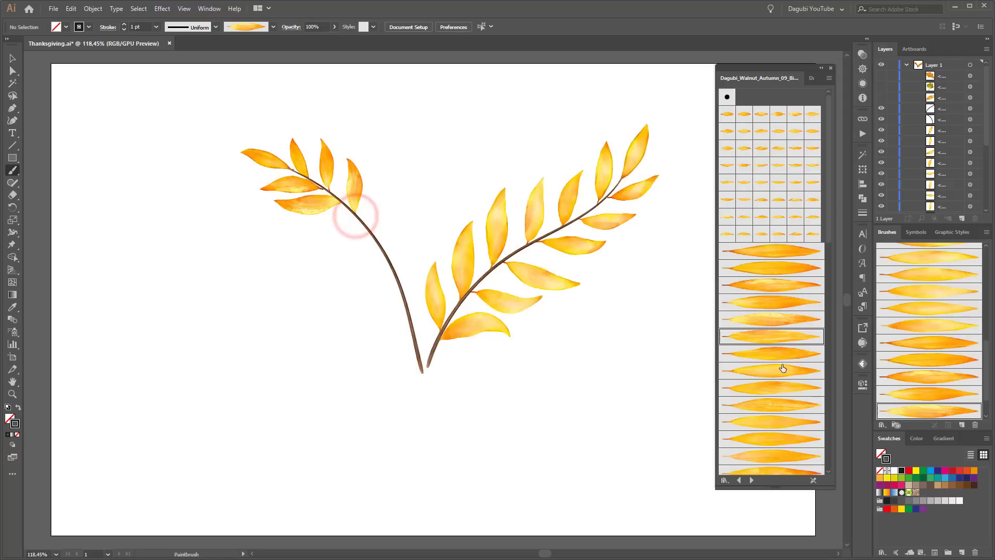
Paint three more leaves around the left twig's middle, one above and two beneath, with the seventh to ninth orange walnut brushes.
{"action": "left_click", "coordinate": [782, 354]}
{"action": "mouse_move", "coordinate": [366, 225]}
{"action": "left_mouse_down"}
{"action": "mouse_move", "coordinate": [316, 230]}
{"action": "mouse_move", "coordinate": [373, 219]}
{"action": "mouse_move", "coordinate": [381, 182]}
{"action": "left_mouse_up"}
{"action": "left_click", "coordinate": [784, 371]}
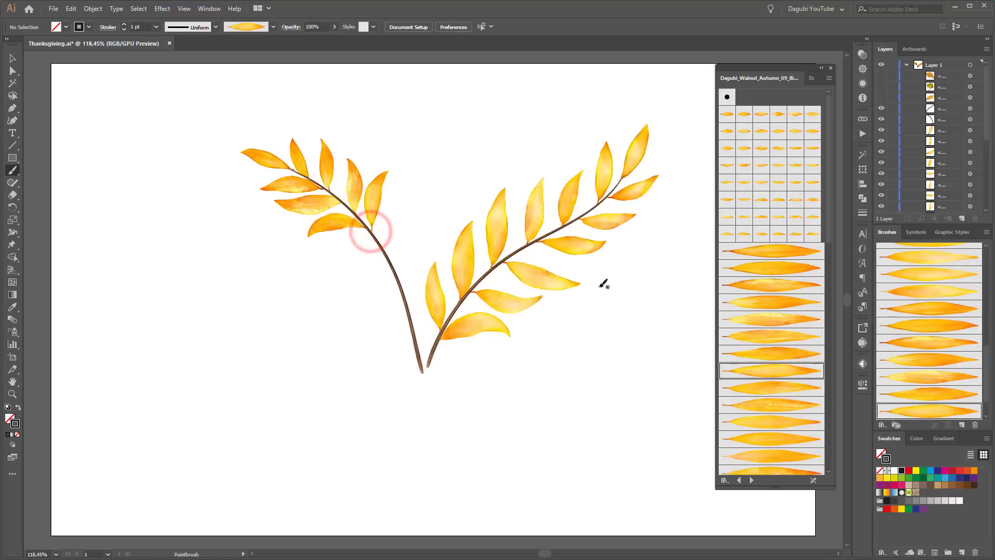
{"action": "left_click", "coordinate": [782, 386]}
{"action": "left_click_drag", "start_coordinate": [385, 255], "coordinate": [308, 236]}
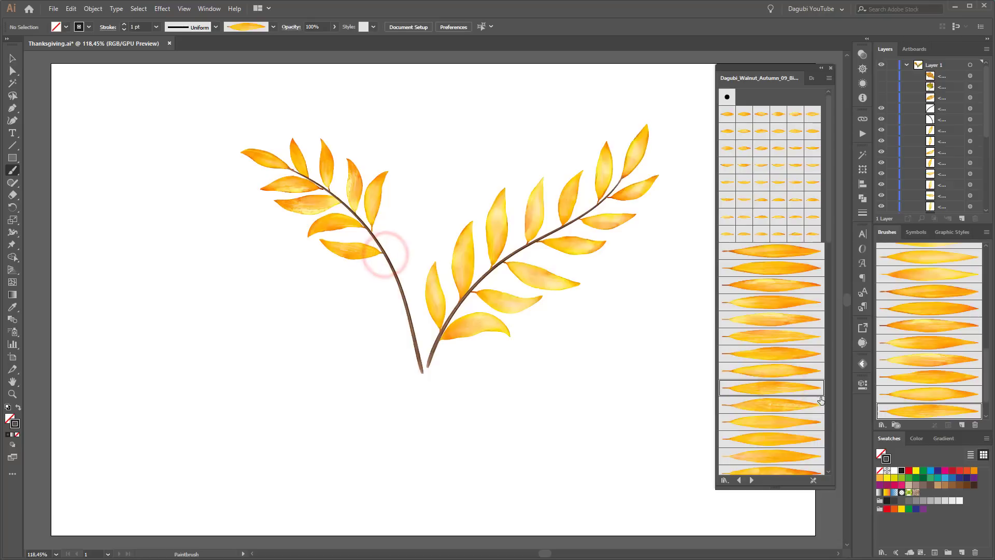
Paint three more leaves down the left twig, two above and one beneath, with the tenth to twelfth orange walnut brushes.
{"action": "left_click", "coordinate": [807, 403]}
{"action": "left_click_drag", "start_coordinate": [389, 259], "coordinate": [409, 192]}
{"action": "left_click", "coordinate": [789, 417]}
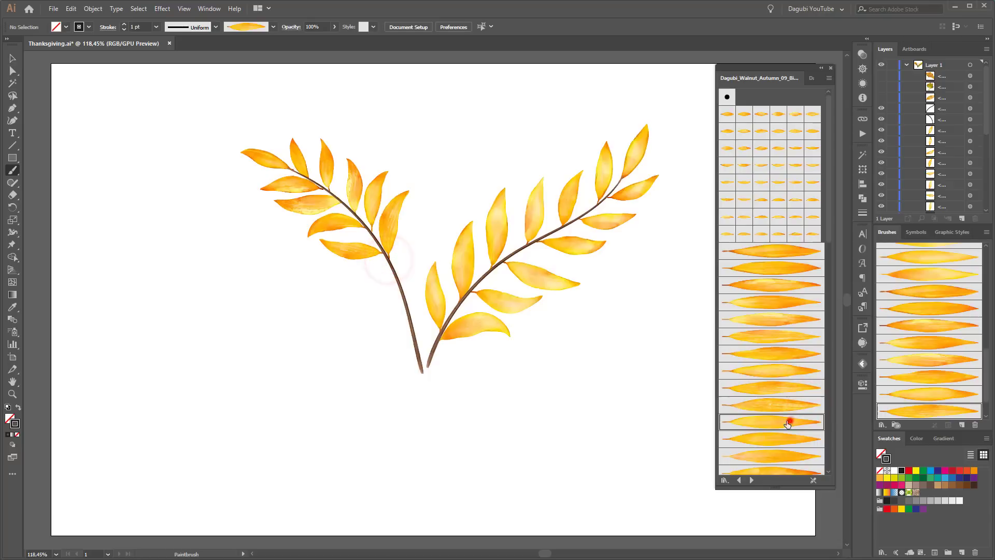
{"action": "left_click_drag", "start_coordinate": [399, 285], "coordinate": [400, 284]}
{"action": "left_click_drag", "start_coordinate": [327, 275], "coordinate": [328, 274]}
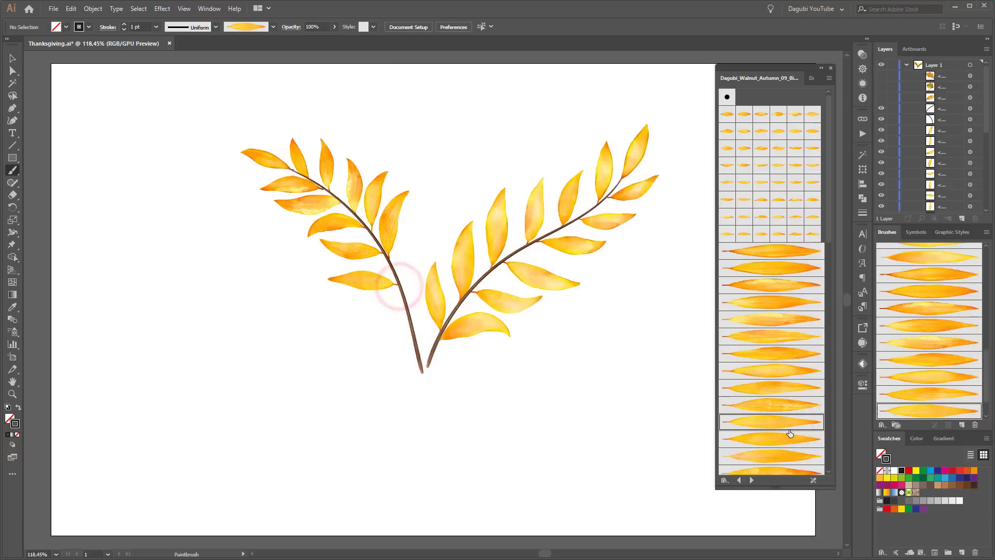
{"action": "left_click", "coordinate": [782, 437]}
{"action": "mouse_move", "coordinate": [405, 294]}
{"action": "left_mouse_down"}
{"action": "mouse_move", "coordinate": [417, 233]}
{"action": "mouse_move", "coordinate": [432, 219]}
{"action": "left_mouse_up"}
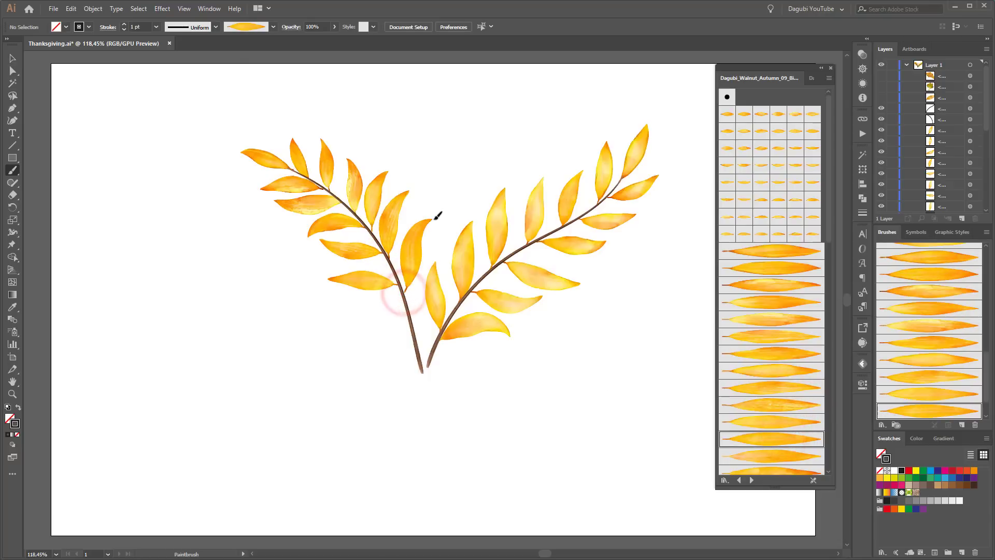
Paint the lowest leaf pair on the left twig, one on each side, with the thirteenth and fourteenth orange walnut brushes.
{"action": "left_click_drag", "start_coordinate": [881, 75], "coordinate": [885, 105]}
{"action": "left_click", "coordinate": [797, 455]}
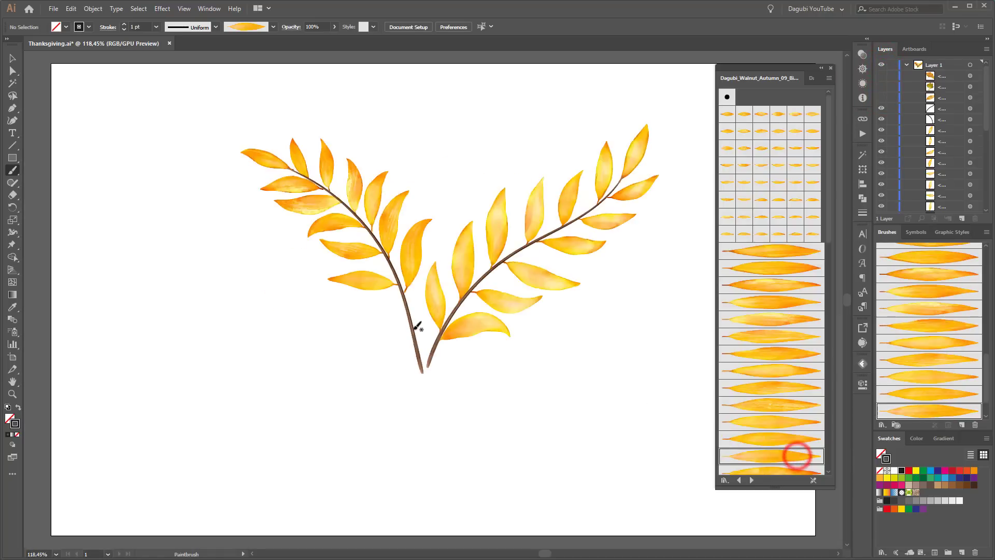
{"action": "left_click_drag", "start_coordinate": [410, 332], "coordinate": [342, 306]}
{"action": "left_click", "coordinate": [760, 470]}
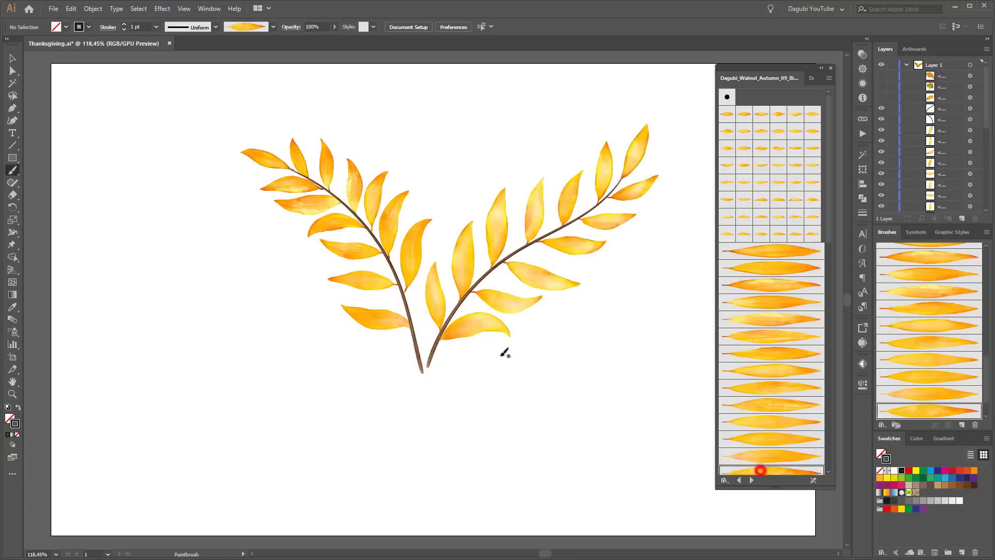
{"action": "left_click_drag", "start_coordinate": [442, 276], "coordinate": [445, 273]}
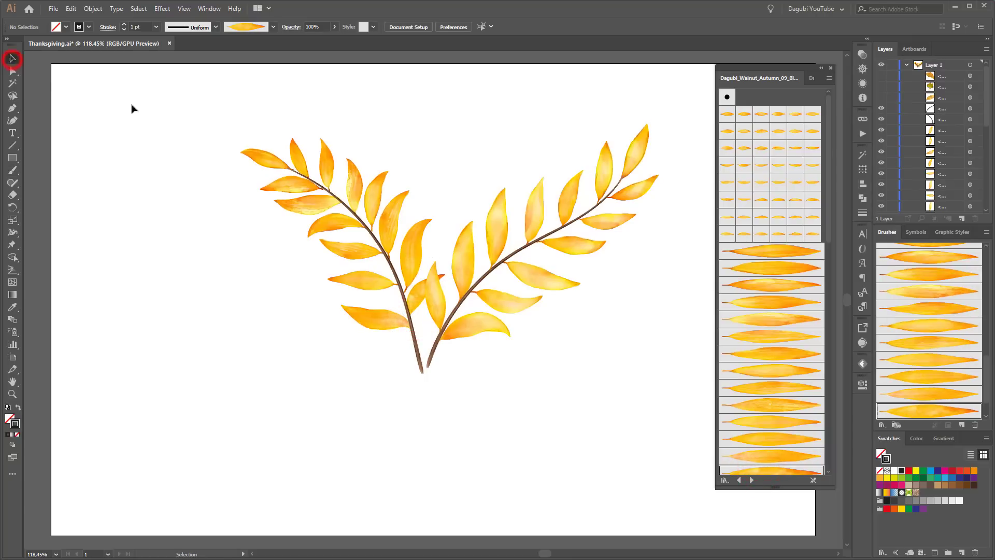
Select the right twig's stem with all its leaves and group them.
{"action": "mouse_move", "coordinate": [630, 187]}
{"action": "left_mouse_down"}
{"action": "mouse_move", "coordinate": [460, 389]}
{"action": "mouse_move", "coordinate": [438, 311]}
{"action": "left_mouse_up"}
{"action": "left_click", "coordinate": [435, 306]}
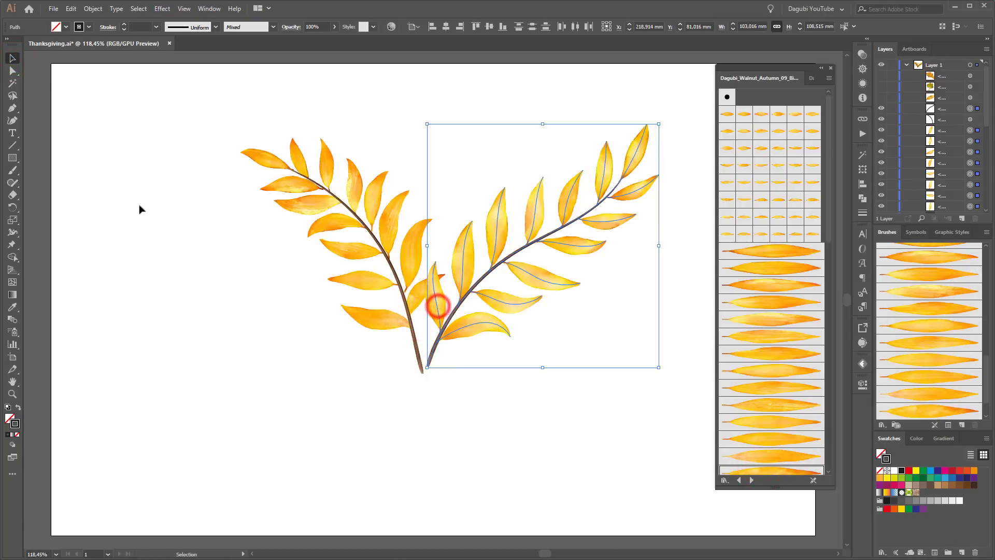
{"action": "left_click", "coordinate": [90, 8]}
{"action": "left_click", "coordinate": [106, 45]}
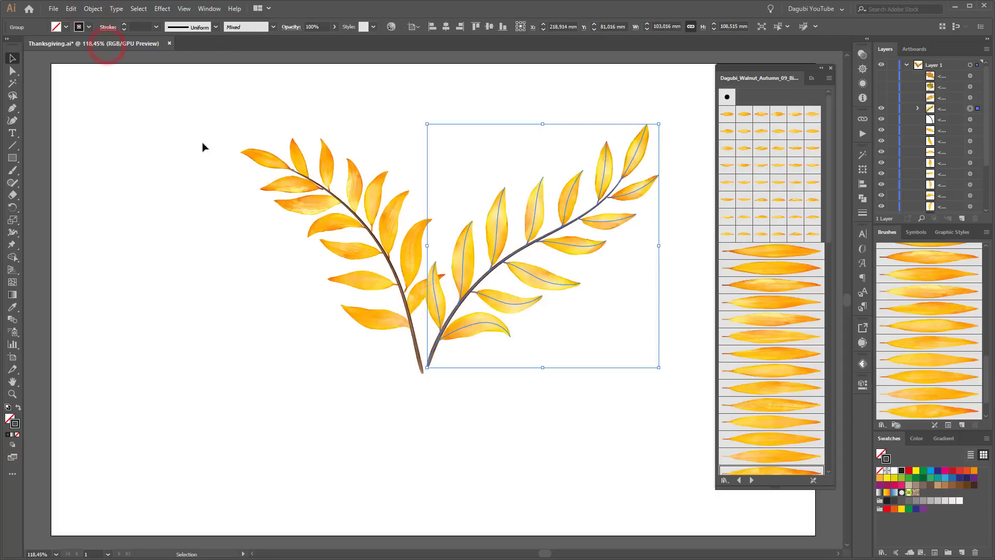
Select the left twig's stem with all its leaves and group them.
{"action": "left_click_drag", "start_coordinate": [202, 134], "coordinate": [415, 383]}
{"action": "left_click", "coordinate": [94, 9]}
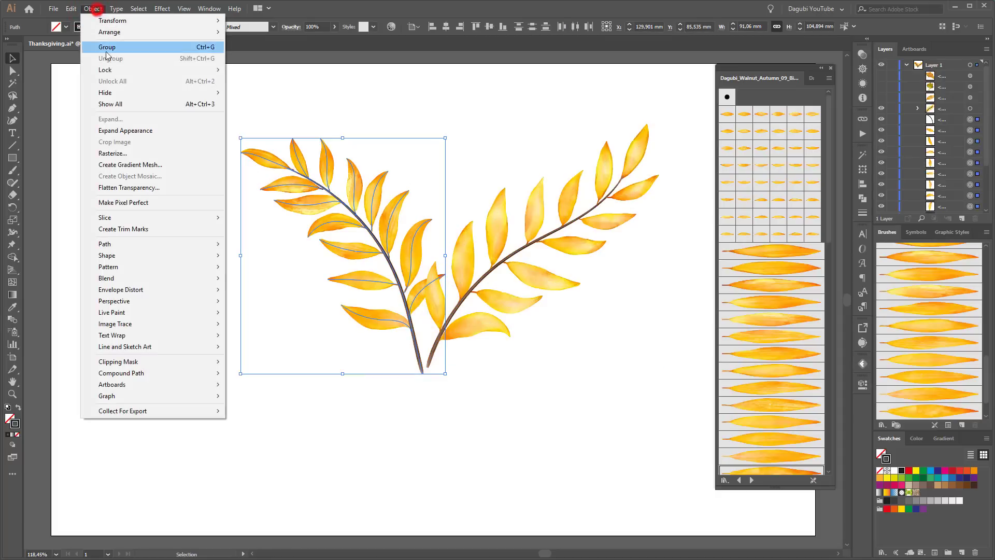
{"action": "left_click", "coordinate": [107, 46]}
Check both twig groups by toggling their visibility, and show the hidden oak, maple and cherry leaves again.
{"action": "left_click", "coordinate": [882, 119]}
{"action": "left_click", "coordinate": [881, 119]}
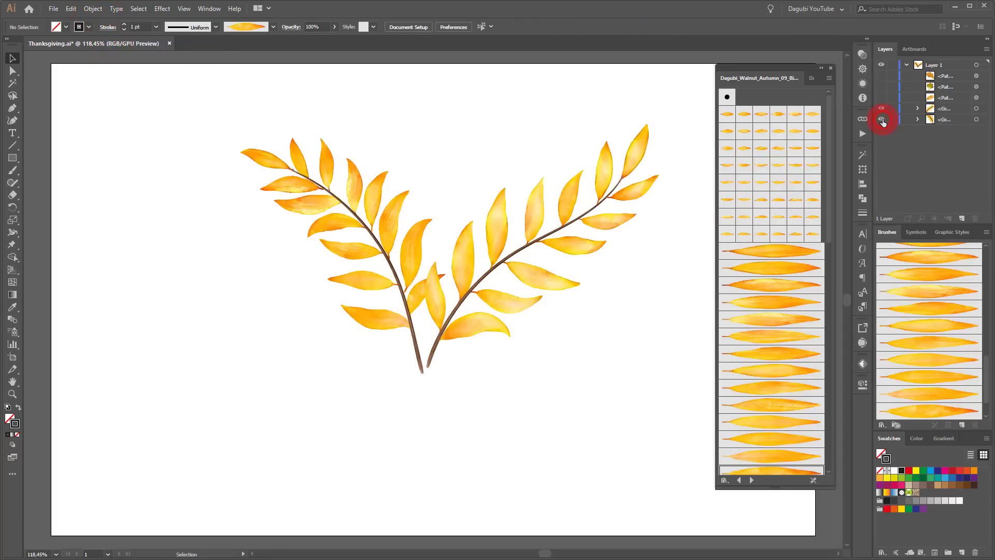
{"action": "left_click", "coordinate": [881, 109]}
{"action": "left_click", "coordinate": [881, 108]}
{"action": "left_click_drag", "start_coordinate": [882, 102], "coordinate": [882, 79]}
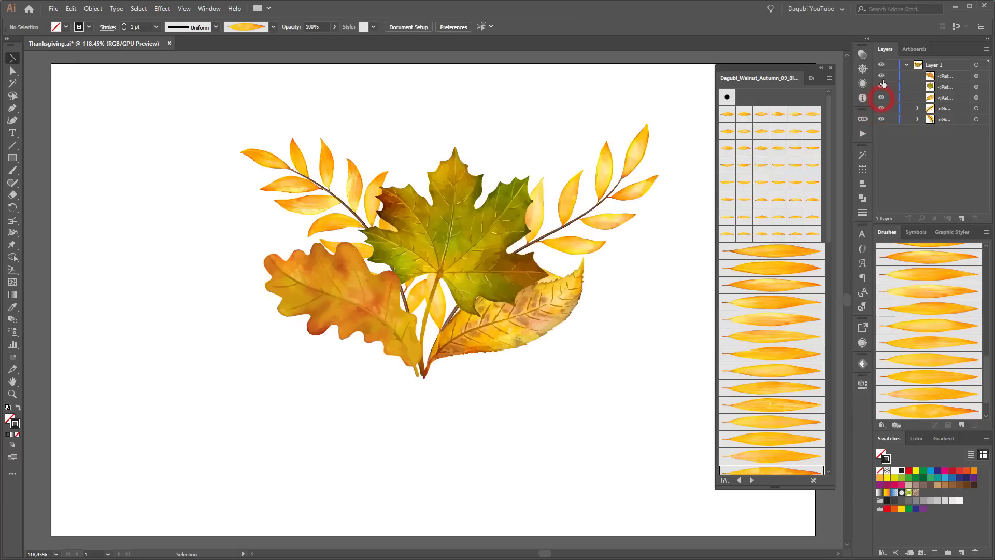
Load the branches_splashes brush library and choose its first grey dry-paint brush with a light brown stroke colour.
{"action": "left_click", "coordinate": [724, 480]}
{"action": "mouse_move", "coordinate": [772, 384]}
{"action": "mouse_move", "coordinate": [891, 247]}
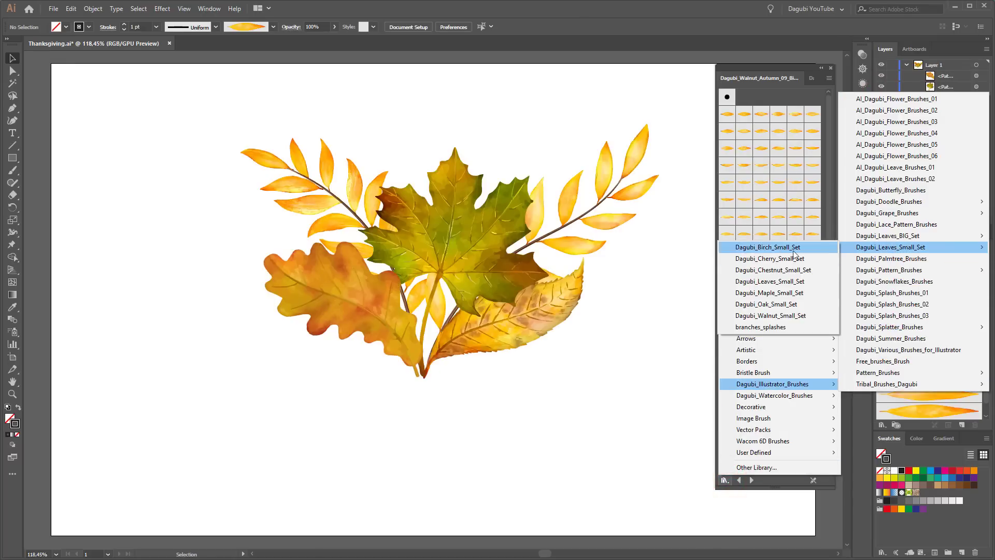
{"action": "left_click", "coordinate": [762, 327]}
{"action": "left_click", "coordinate": [775, 199]}
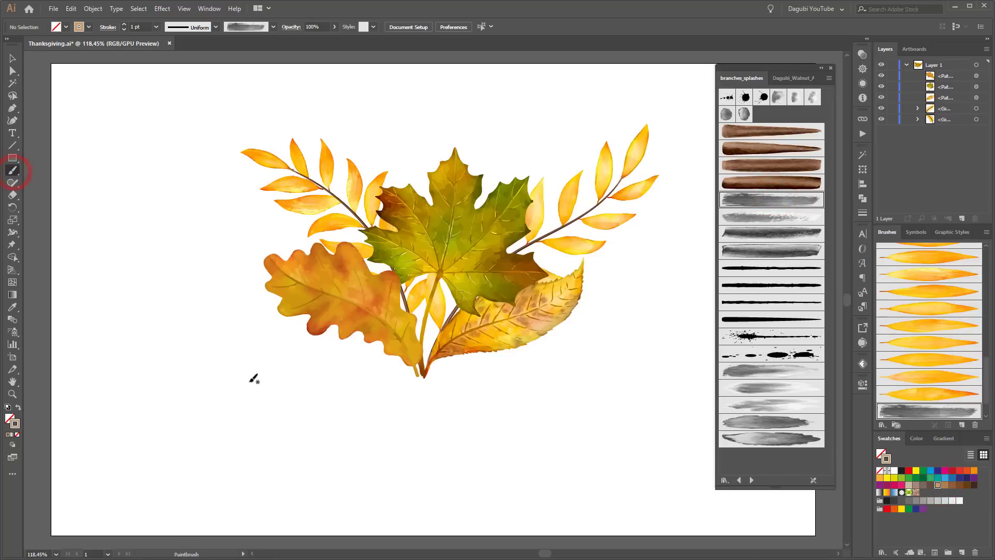
Paint a broad horizontal stroke beneath the leaf stems, widen it to about 203 mm and centre it under the leaves.
{"action": "left_click_drag", "start_coordinate": [533, 387], "coordinate": [659, 381]}
{"action": "left_click", "coordinate": [562, 391], "text": "ctrl"}
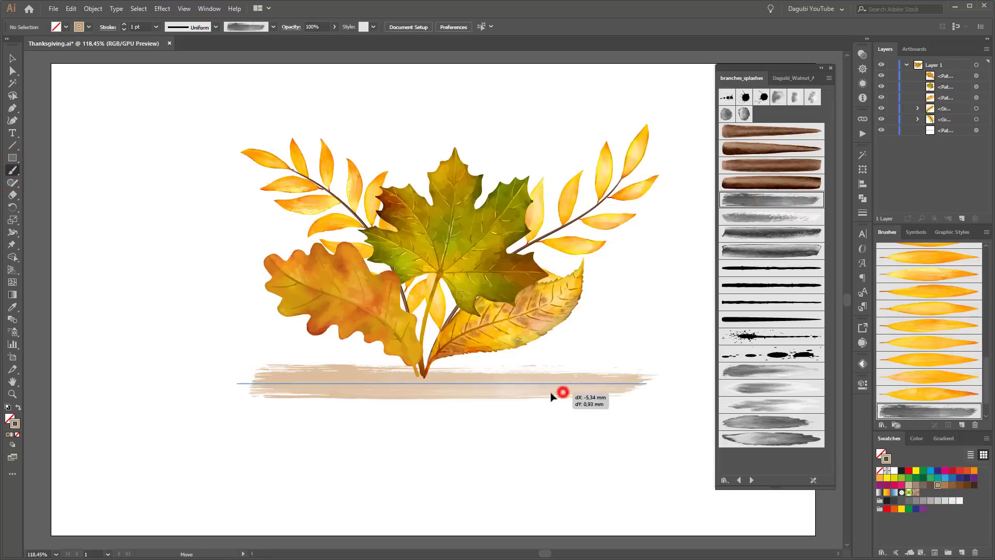
{"action": "left_click_drag", "start_coordinate": [650, 380], "coordinate": [693, 381]}
{"action": "left_click_drag", "start_coordinate": [612, 395], "coordinate": [588, 394]}
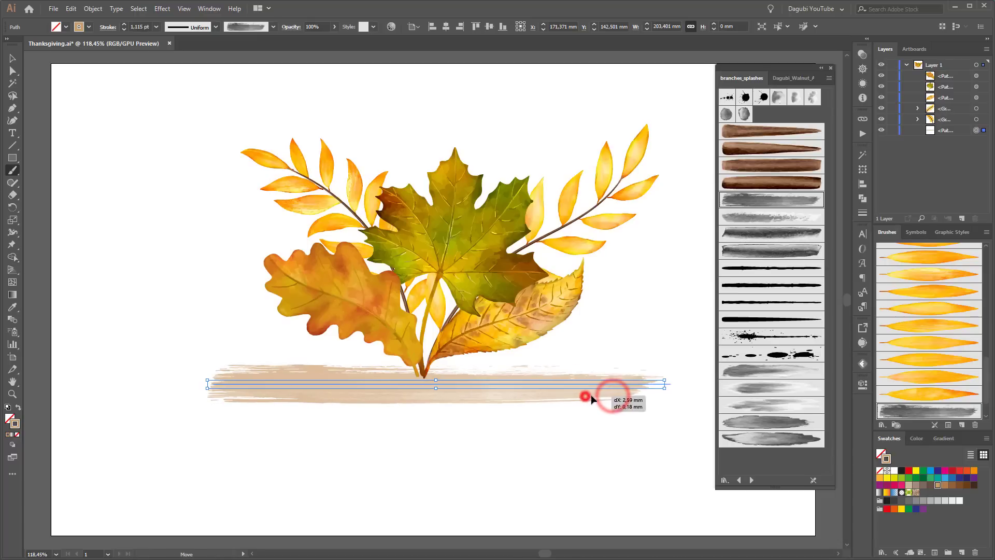
Thicken the horizontal stroke to 2 pt and move its path to the front of Layer 1's stack.
{"action": "left_click", "coordinate": [124, 24]}
{"action": "left_click", "coordinate": [123, 25]}
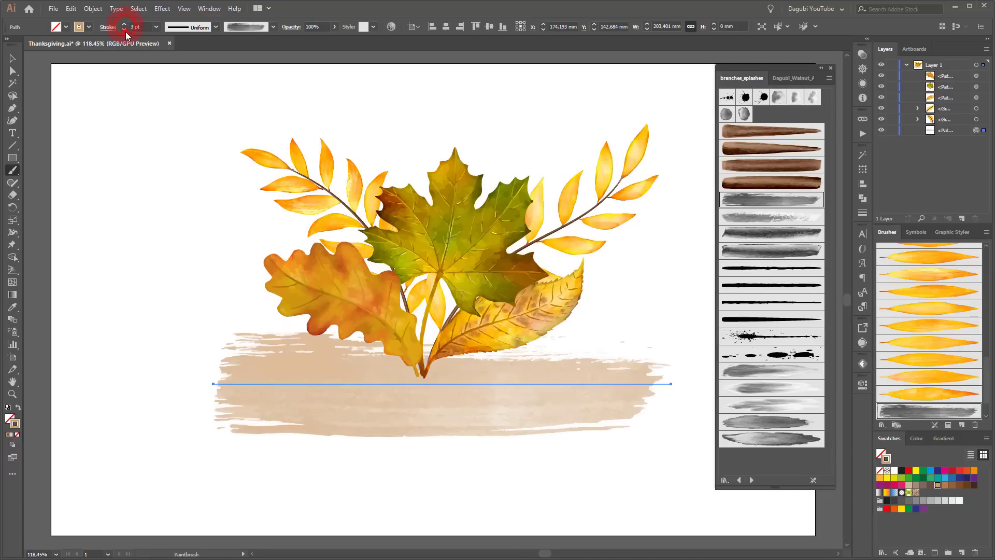
{"action": "left_click", "coordinate": [124, 29]}
{"action": "left_click_drag", "start_coordinate": [953, 134], "coordinate": [953, 73]}
Shift the horizontal stroke slightly down and set its weight to 1.7 pt.
{"action": "key", "text": "v"}
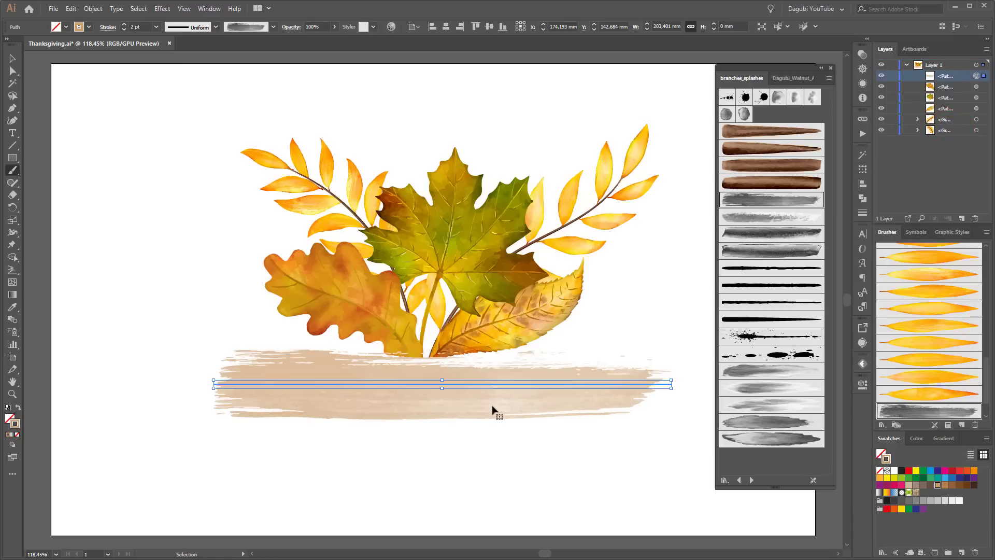
{"action": "left_click", "coordinate": [491, 410]}
{"action": "left_click", "coordinate": [124, 29]}
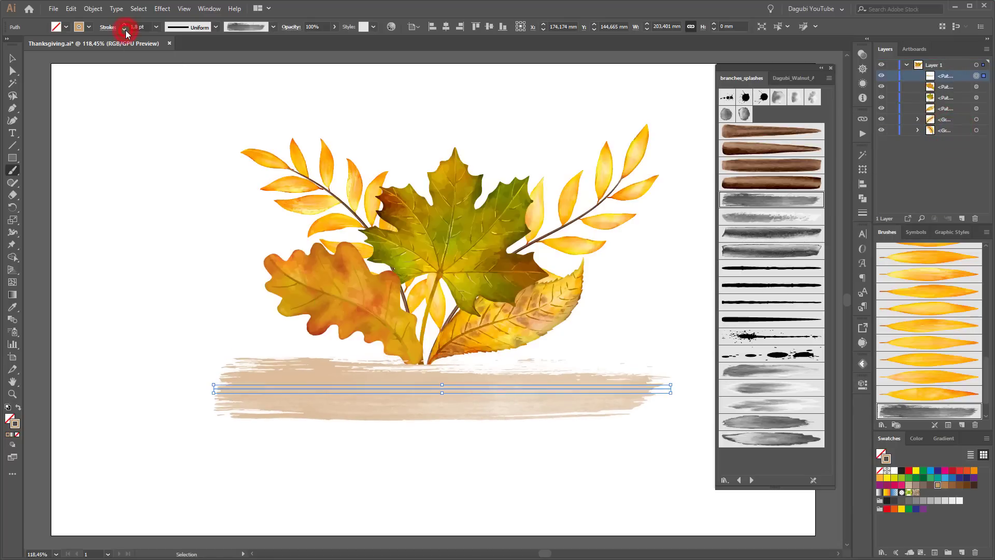
Recolour the horizontal paint stroke orange and deselect it.
{"action": "key", "text": "b"}
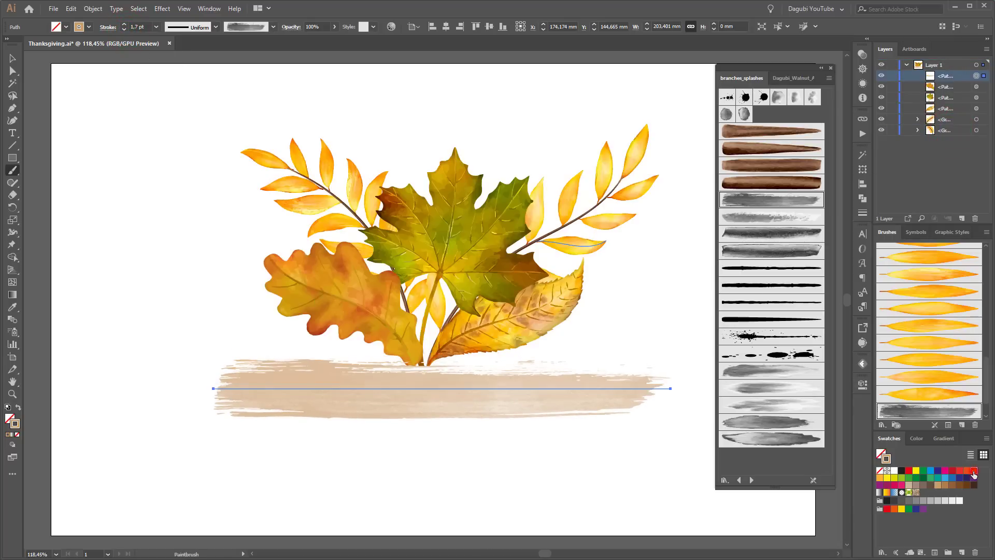
{"action": "left_click", "coordinate": [974, 471]}
{"action": "left_click", "coordinate": [666, 510], "text": "ctrl"}
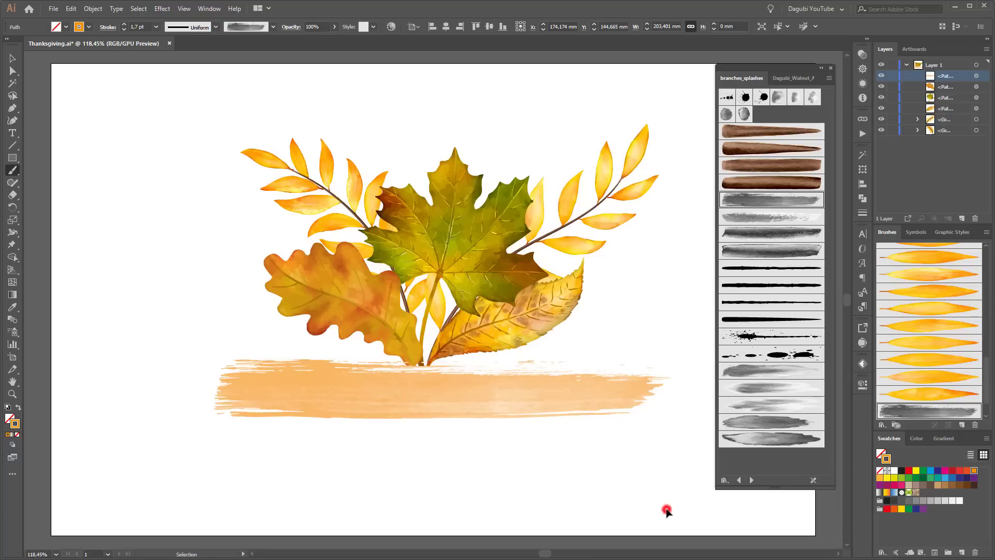
Add a new layer beneath Layer 1 and draw a circle about 169 mm across on it behind the leaves.
{"action": "left_click", "coordinate": [13, 159]}
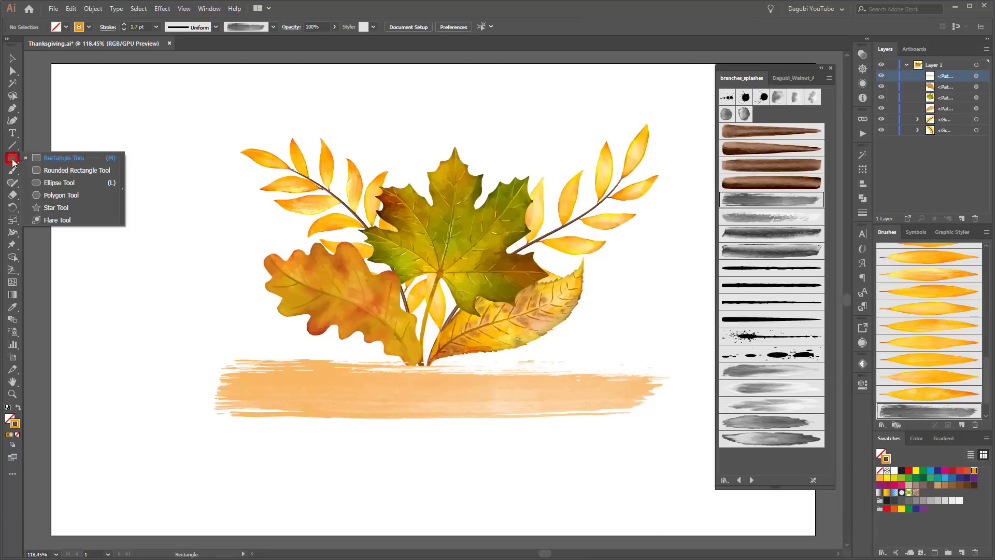
{"action": "left_click", "coordinate": [57, 183]}
{"action": "left_click", "coordinate": [906, 65]}
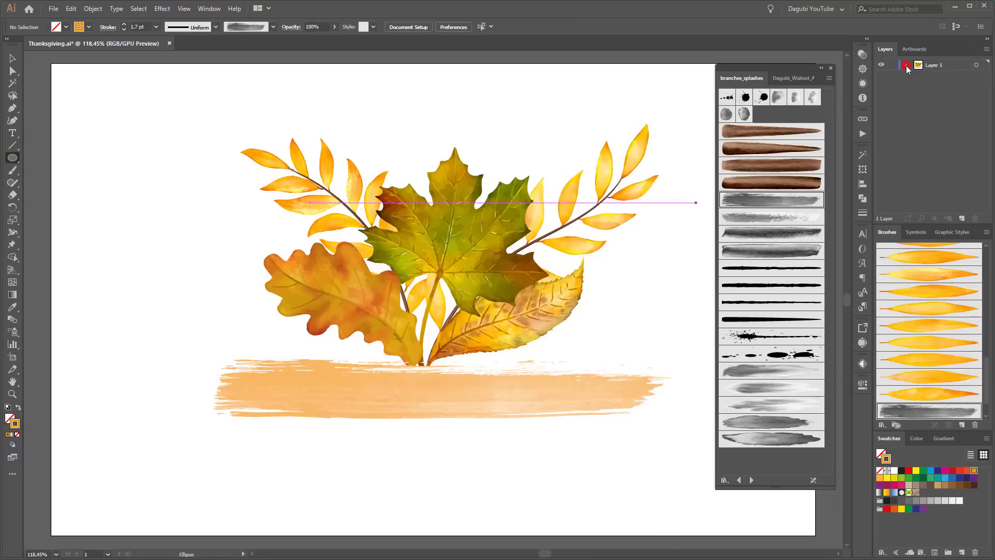
{"action": "left_click", "coordinate": [962, 218]}
{"action": "mouse_move", "coordinate": [223, 164]}
{"action": "left_mouse_down"}
{"action": "mouse_move", "coordinate": [337, 231]}
{"action": "mouse_move", "coordinate": [462, 396]}
{"action": "mouse_move", "coordinate": [614, 418]}
{"action": "mouse_move", "coordinate": [635, 405]}
{"action": "mouse_move", "coordinate": [633, 425]}
{"action": "mouse_move", "coordinate": [628, 384]}
{"action": "left_mouse_up"}
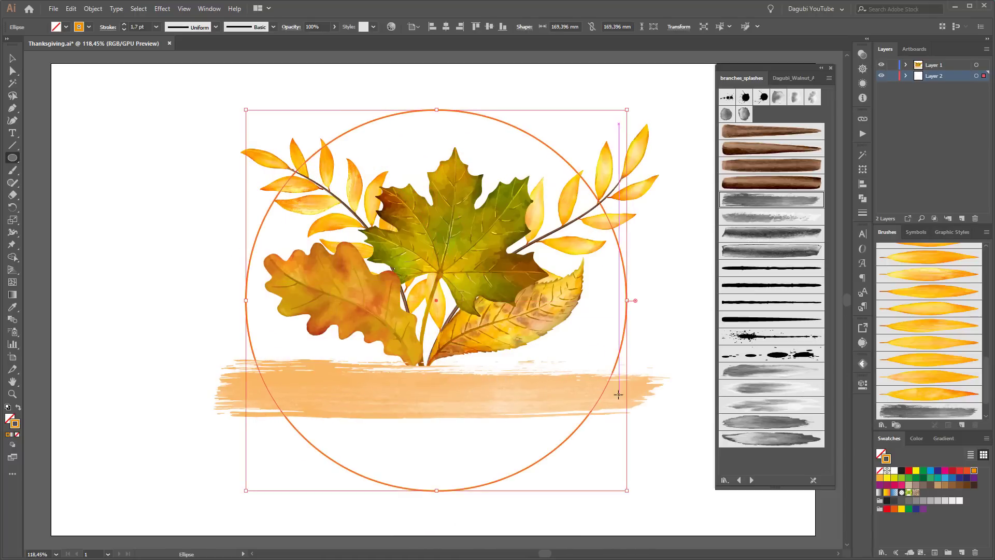
Remove the circle's outline and fill it with light brown.
{"action": "left_click", "coordinate": [880, 470]}
{"action": "left_click", "coordinate": [880, 454]}
{"action": "left_click", "coordinate": [937, 486]}
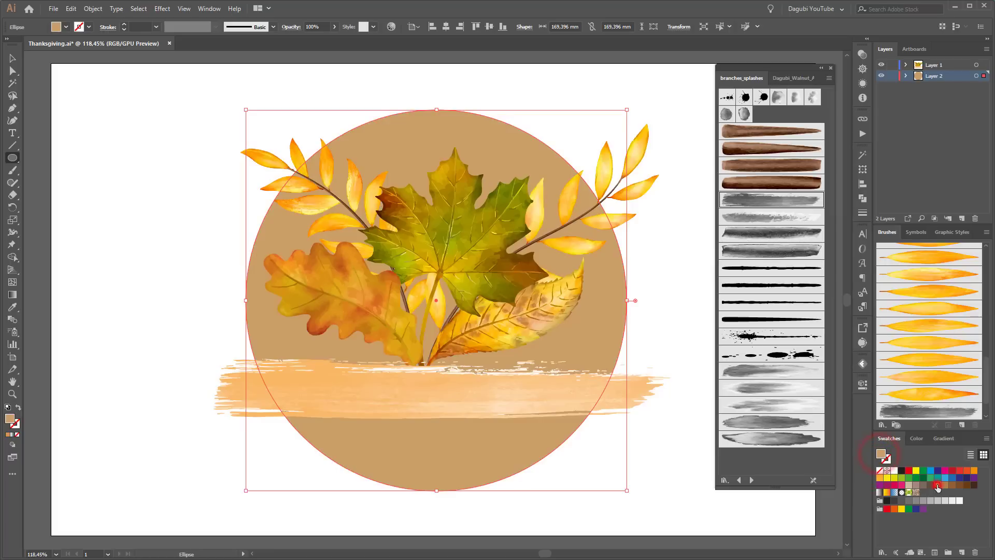
Fill the circle with the preset yellow-orange-red linear gradient.
{"action": "left_click", "coordinate": [944, 439]}
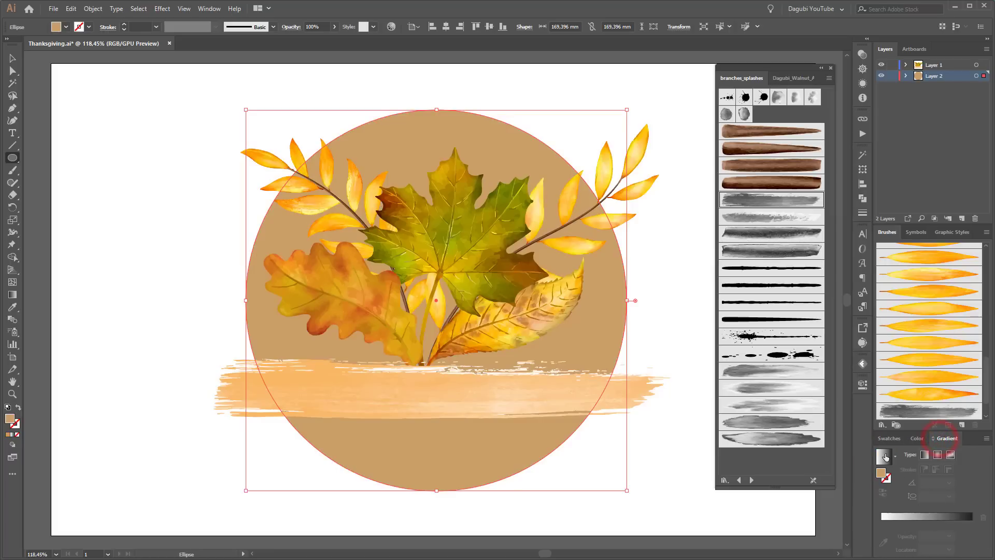
{"action": "left_click", "coordinate": [895, 457]}
{"action": "left_click", "coordinate": [851, 490]}
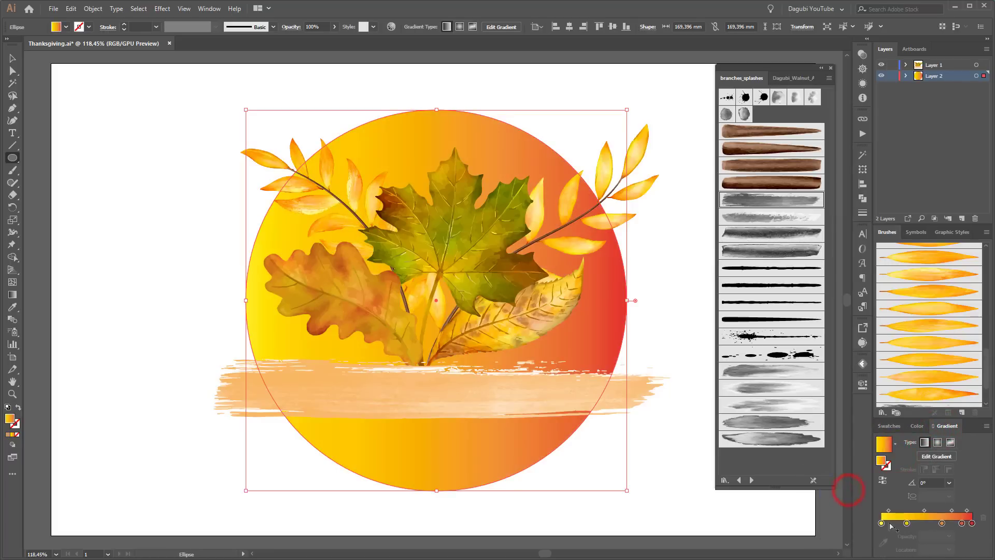
Remove the gradient's middle colour stops and make it radial with its colours reversed.
{"action": "left_click_drag", "start_coordinate": [907, 523], "coordinate": [961, 544]}
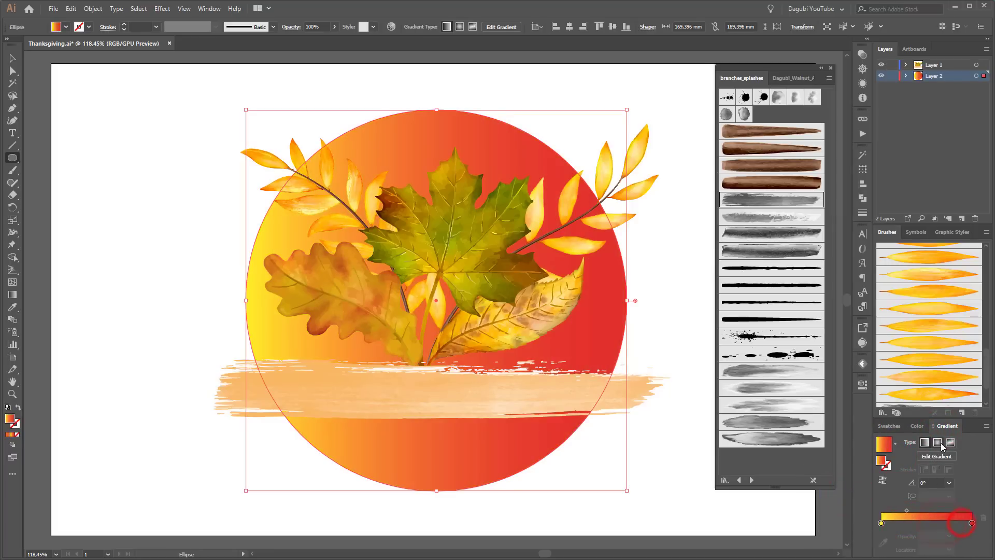
{"action": "left_click", "coordinate": [938, 442]}
{"action": "left_click", "coordinate": [883, 480]}
Recolour the gradient's outer stop to a pale tan with green 164 and blue 141.
{"action": "left_click", "coordinate": [972, 523]}
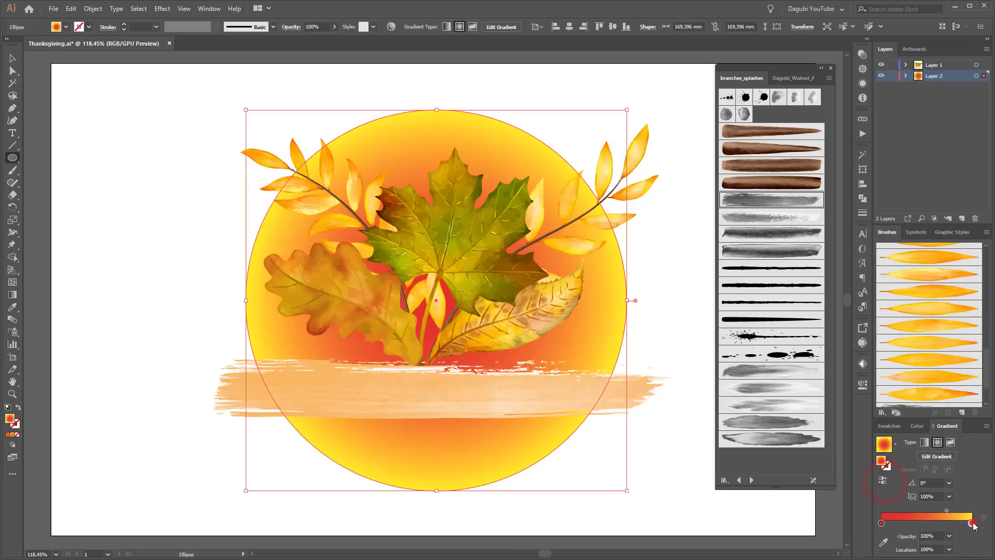
{"action": "double_click", "coordinate": [973, 523]}
{"action": "left_click_drag", "start_coordinate": [899, 464], "coordinate": [927, 430]}
{"action": "left_click", "coordinate": [931, 444]}
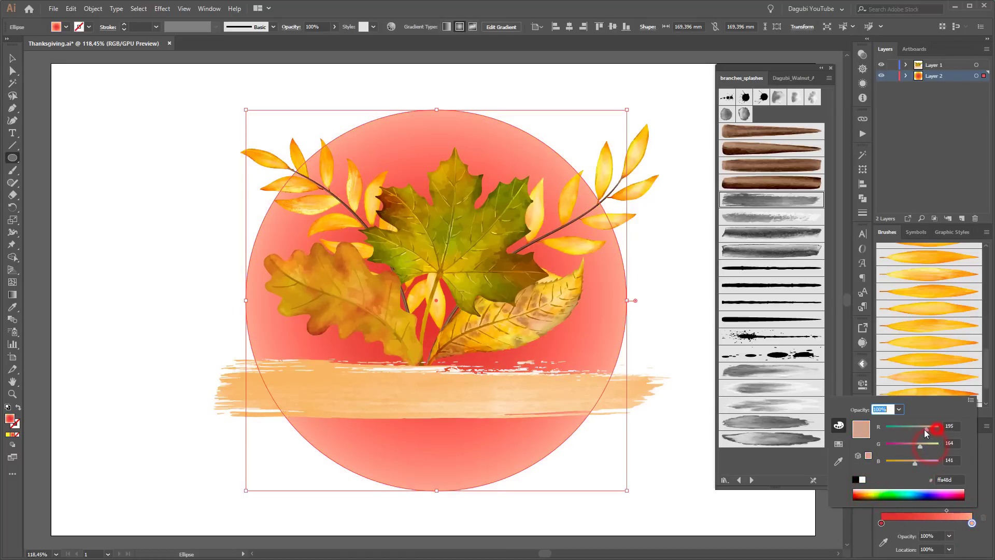
Recolour the gradient's inner stop brown with R 121, G 82, B 49 and move the gradient midpoint to 64.18%.
{"action": "double_click", "coordinate": [881, 523]}
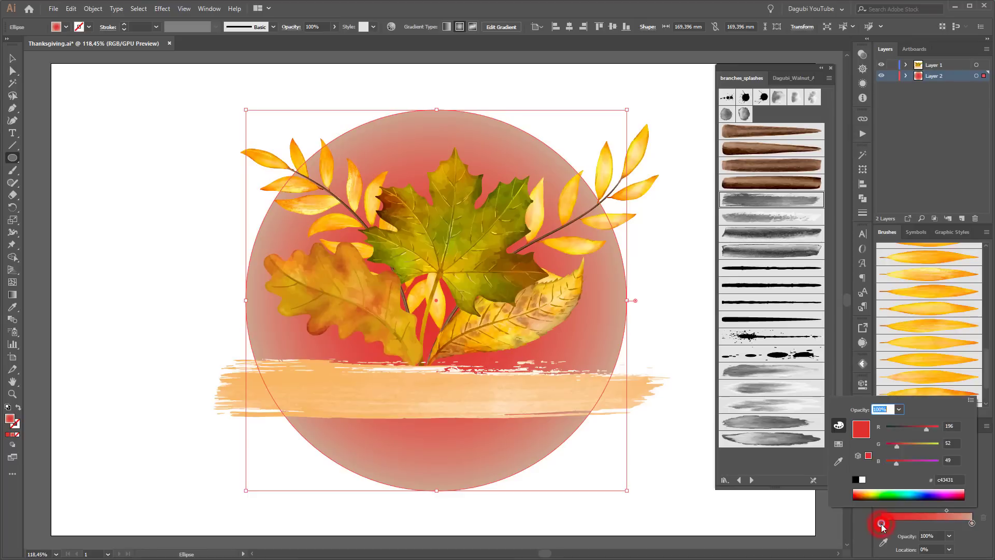
{"action": "mouse_move", "coordinate": [929, 429]}
{"action": "left_mouse_down"}
{"action": "mouse_move", "coordinate": [904, 446]}
{"action": "mouse_move", "coordinate": [911, 430]}
{"action": "left_mouse_up"}
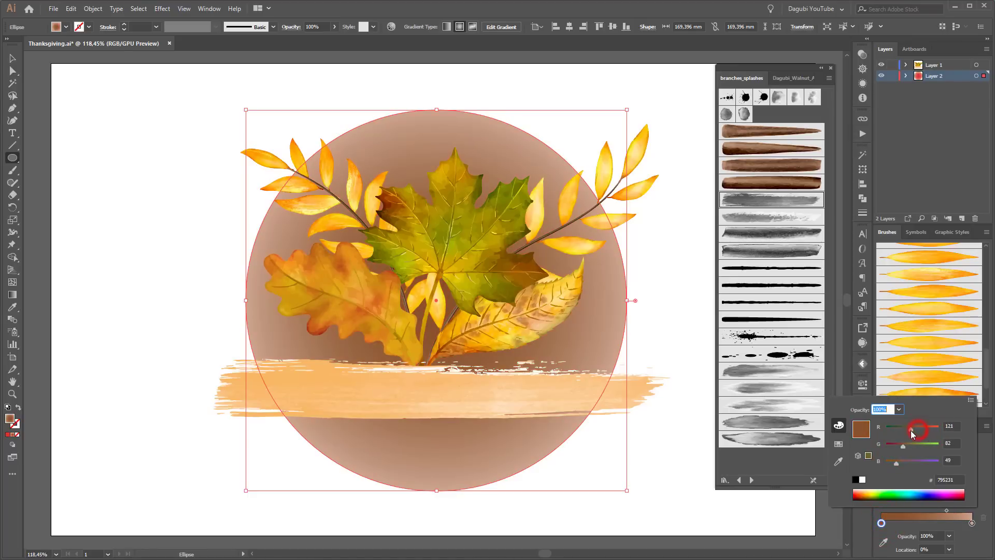
{"action": "left_click", "coordinate": [943, 511]}
{"action": "left_click", "coordinate": [941, 509]}
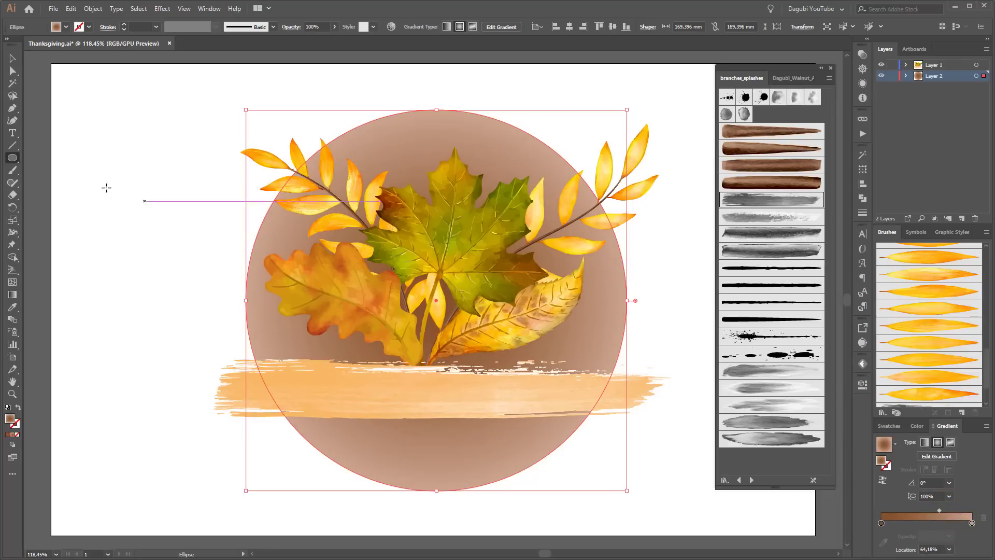
Reshape the brown circle with Free Transform into a wide, flatter oval behind the leaves.
{"action": "left_click", "coordinate": [11, 244]}
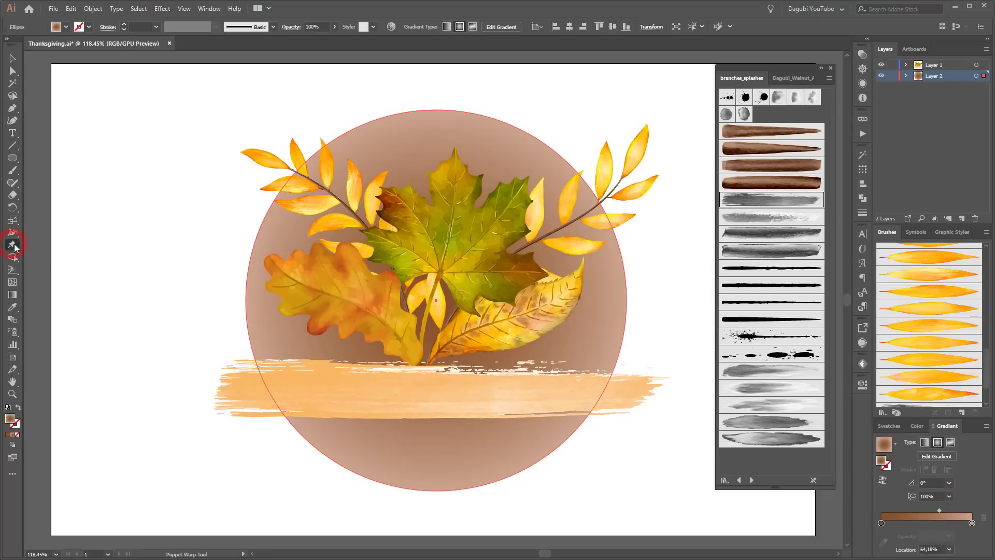
{"action": "left_click_drag", "start_coordinate": [12, 244], "coordinate": [68, 258]}
{"action": "left_click_drag", "start_coordinate": [437, 110], "coordinate": [437, 163]}
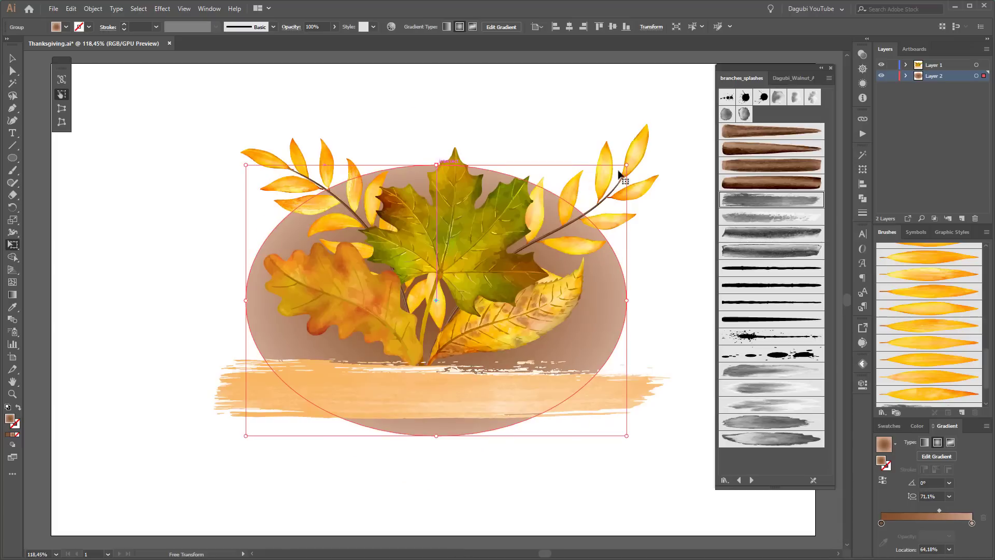
{"action": "left_click_drag", "start_coordinate": [627, 165], "coordinate": [635, 157]}
{"action": "left_click_drag", "start_coordinate": [437, 159], "coordinate": [438, 150]}
Nudge the brown oval slightly left to centre it behind the leaf arrangement.
{"action": "key", "text": "Left"}
{"action": "key", "text": "Left"}
{"action": "key", "text": "Left"}
{"action": "key", "text": "Left"}
{"action": "key", "text": "Left"}
{"action": "key", "text": "Left"}
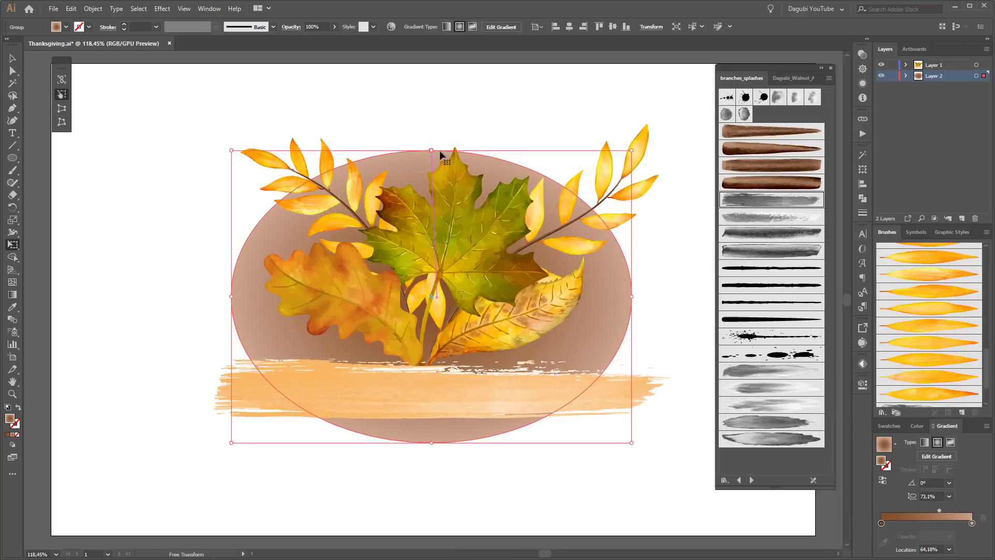
Nudge the brown oval left and stretch its height with Free Transform to about 178 by 139 mm.
{"action": "key", "text": "Left"}
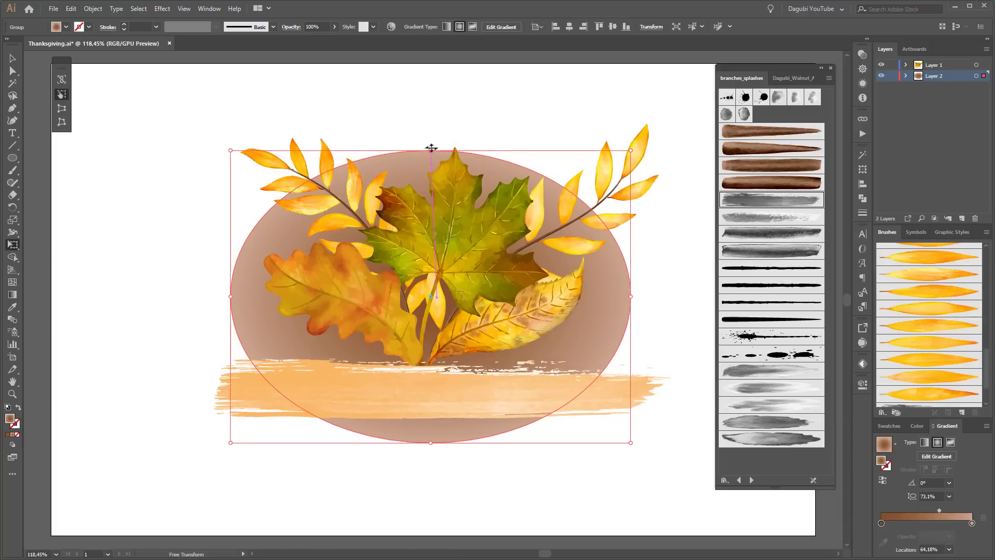
{"action": "left_click_drag", "start_coordinate": [431, 148], "coordinate": [434, 135]}
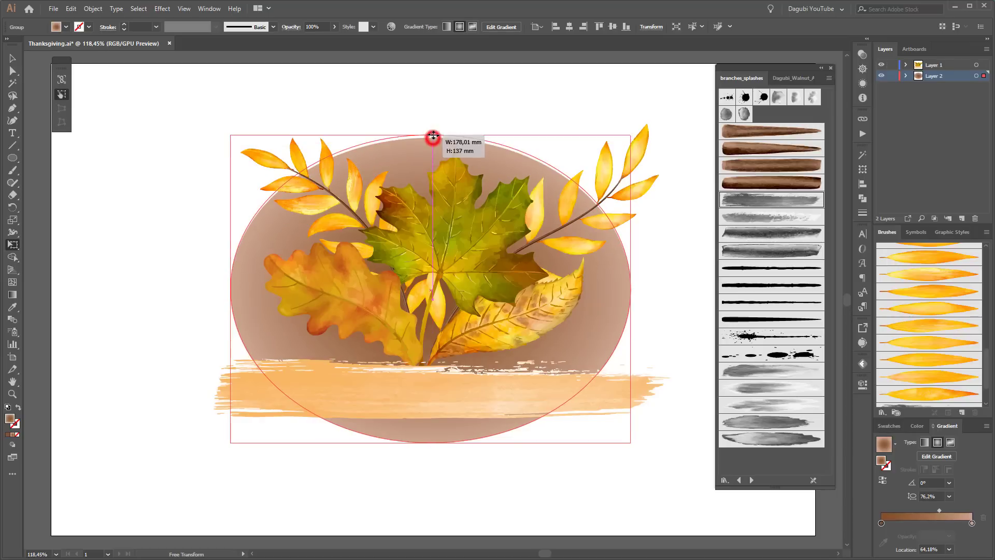
{"action": "left_click_drag", "start_coordinate": [430, 443], "coordinate": [431, 448]}
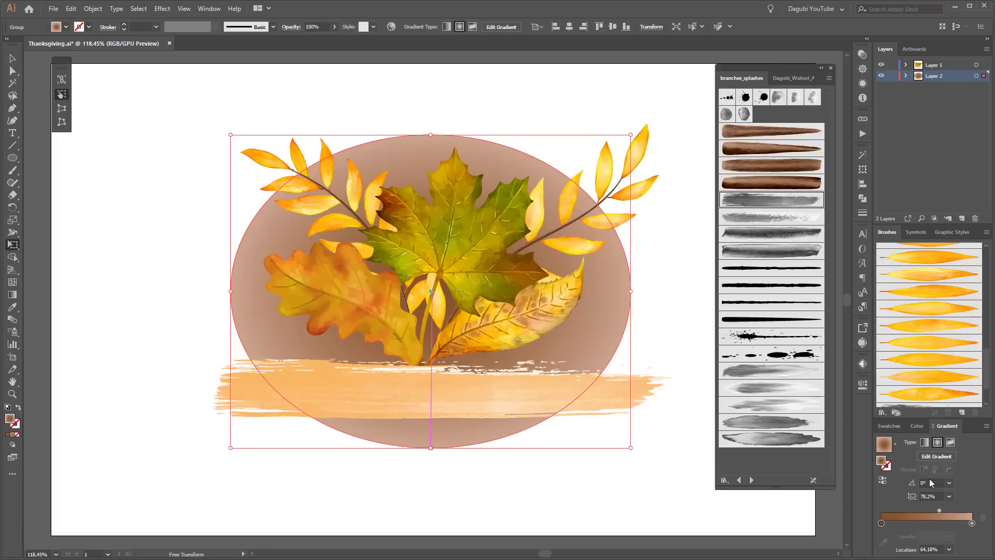
Duplicate the oval in Layer 2 and give the upper copy no fill and a 4 pt brown C=35 M=60 Y=80 K=25 stroke.
{"action": "left_click", "coordinate": [907, 76]}
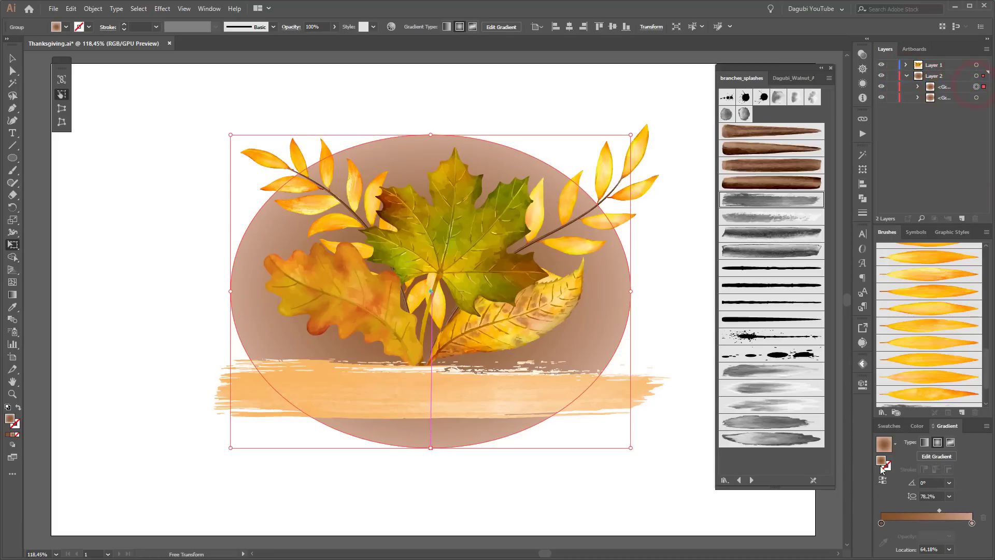
{"action": "left_click", "coordinate": [917, 425]}
{"action": "left_click", "coordinate": [879, 496]}
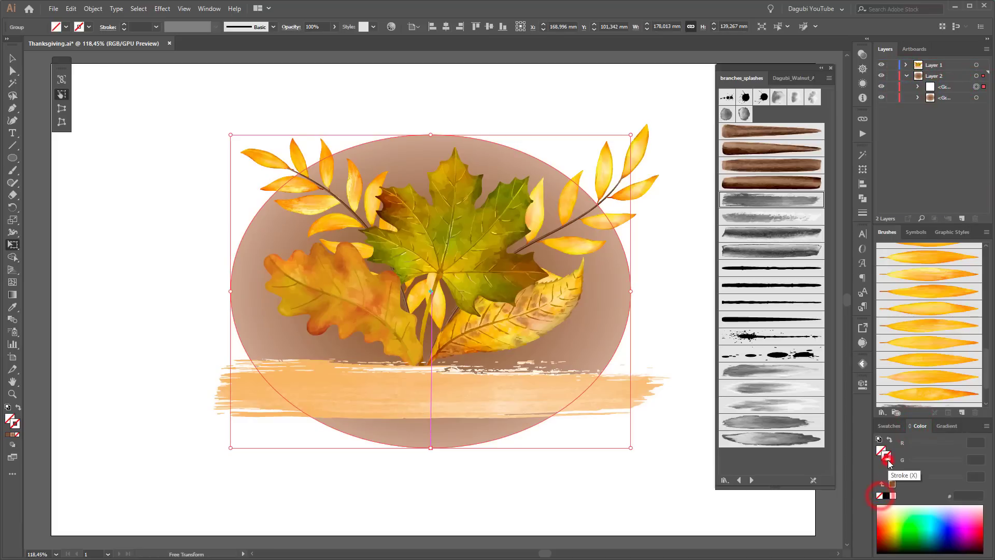
{"action": "left_click", "coordinate": [889, 425]}
{"action": "left_click", "coordinate": [953, 474]}
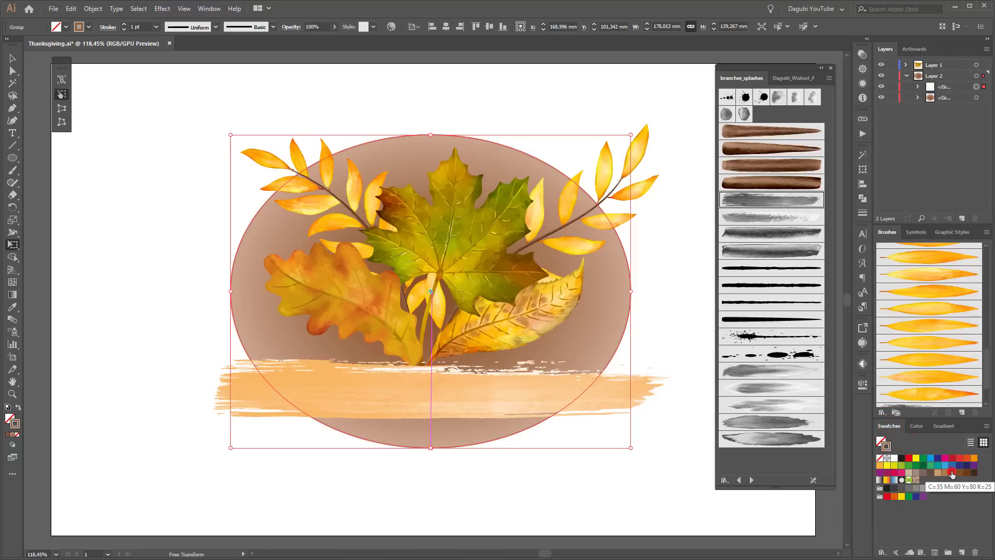
{"action": "left_click", "coordinate": [124, 24]}
{"action": "left_click", "coordinate": [123, 24]}
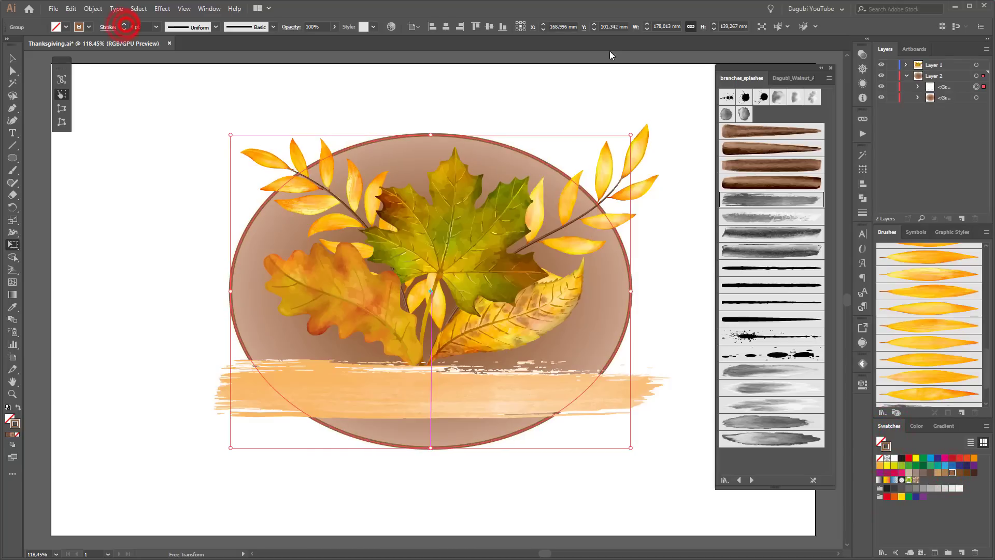
Load the Dagubi_Long_Strokes_Dark_Border_66-137 brush library and apply a rough dark-edged watercolor brush to the oval outline.
{"action": "left_click", "coordinate": [882, 413]}
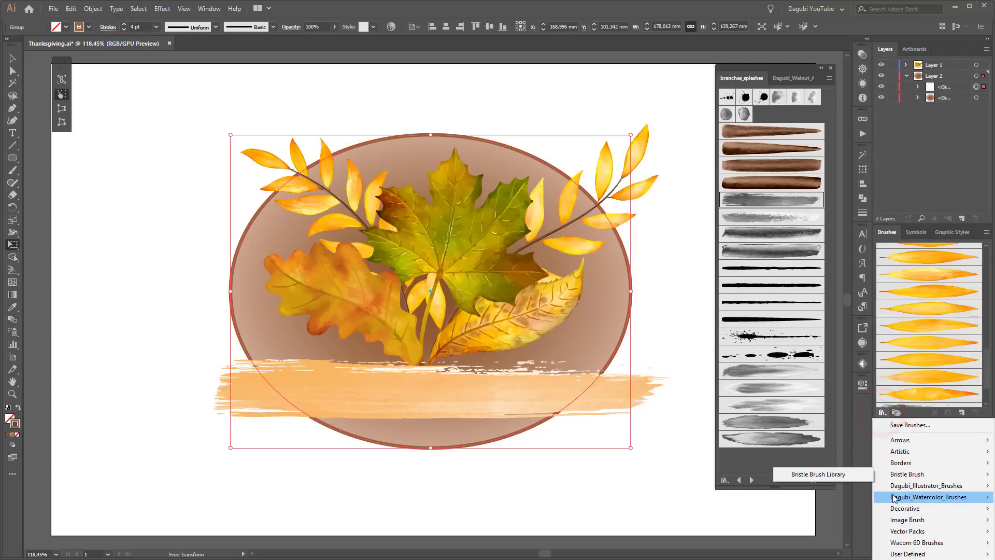
{"action": "left_click_drag", "start_coordinate": [832, 488], "coordinate": [833, 346]}
{"action": "left_click", "coordinate": [725, 339]}
{"action": "mouse_move", "coordinate": [772, 407]}
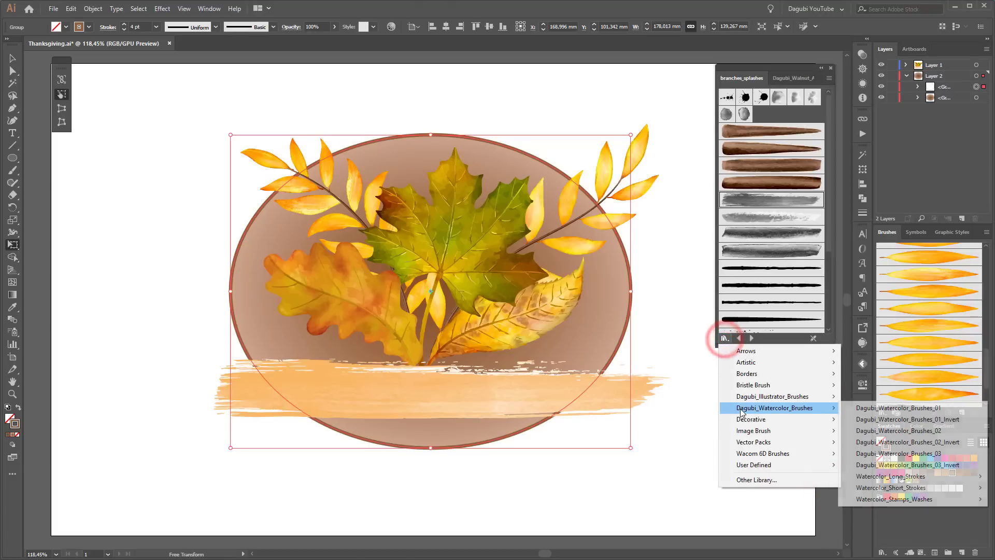
{"action": "mouse_move", "coordinate": [891, 476]}
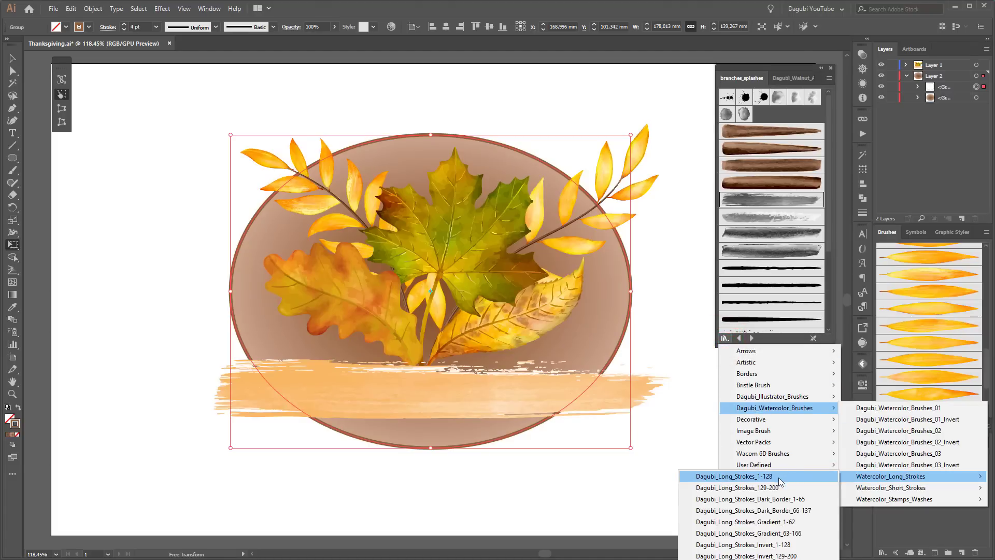
{"action": "left_click", "coordinate": [772, 510]}
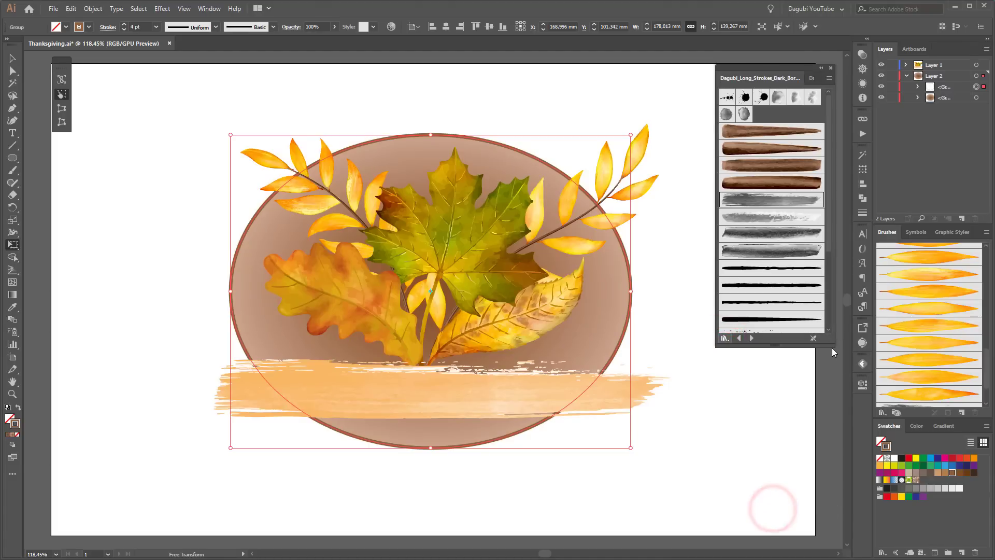
{"action": "scroll", "coordinate": [793, 260], "scroll_direction": "down", "scroll_amount": 3}
{"action": "left_click", "coordinate": [788, 265]}
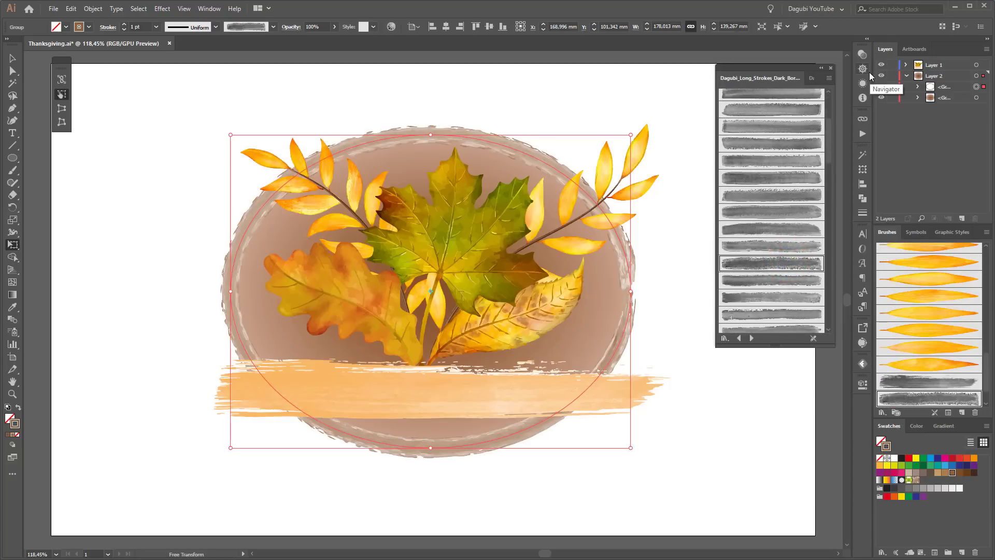
Set the brushed oval outline's blend mode to Darken and its stroke weight to 0.75 pt.
{"action": "left_click", "coordinate": [863, 54]}
{"action": "left_click", "coordinate": [753, 65]}
{"action": "left_click", "coordinate": [755, 91]}
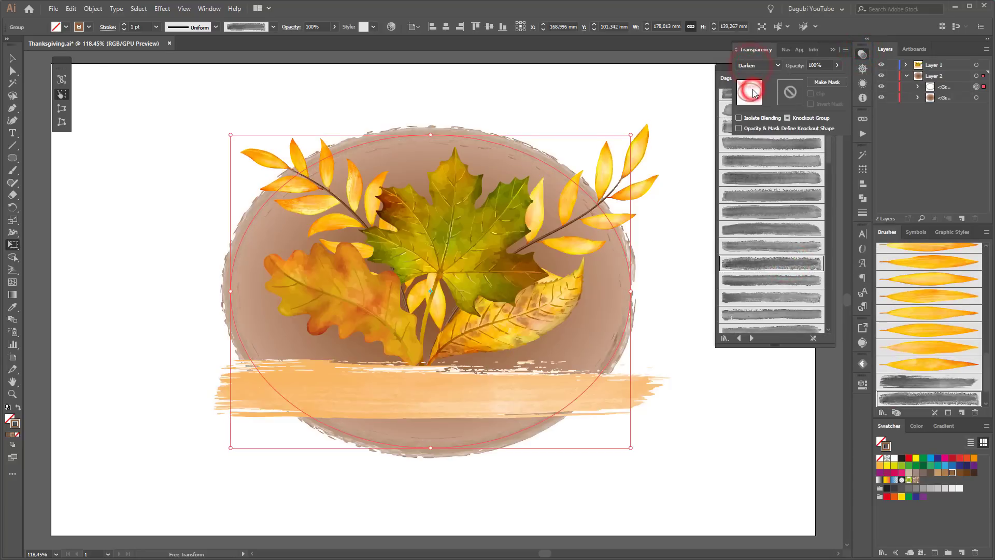
{"action": "left_click", "coordinate": [123, 30]}
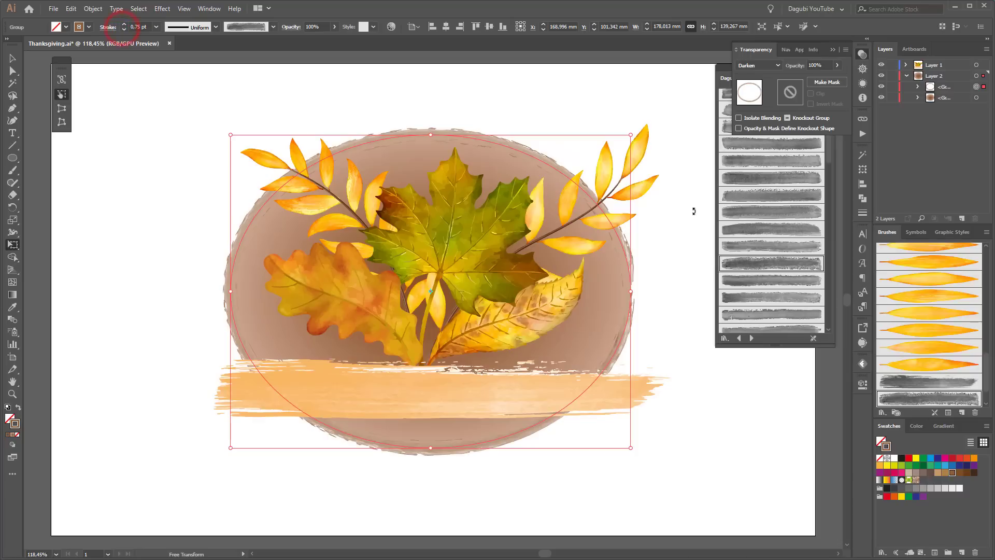
Recolour the brushed oval outline brown with R 148, G 96, B 45 and deselect it.
{"action": "left_click", "coordinate": [960, 474]}
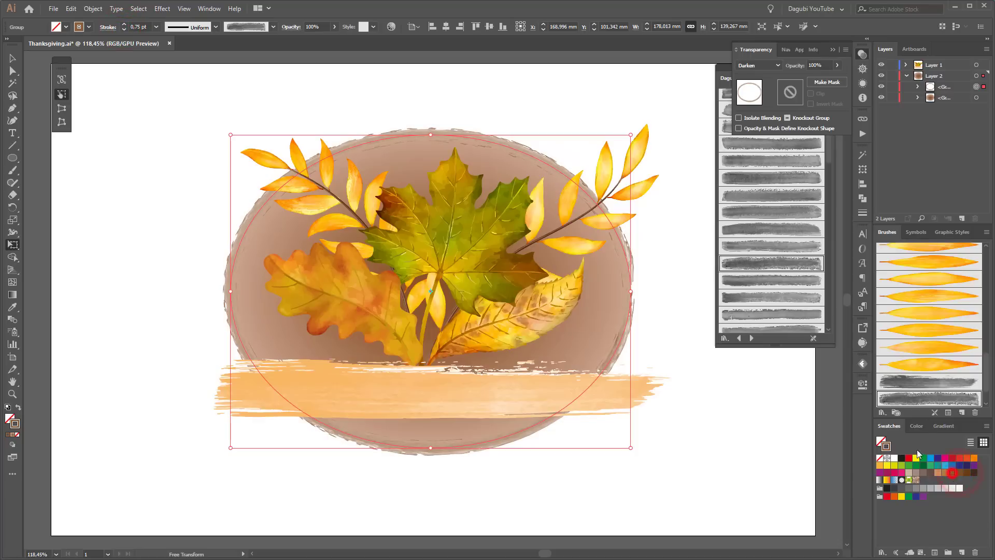
{"action": "left_click", "coordinate": [919, 425]}
{"action": "left_click_drag", "start_coordinate": [938, 444], "coordinate": [941, 444]}
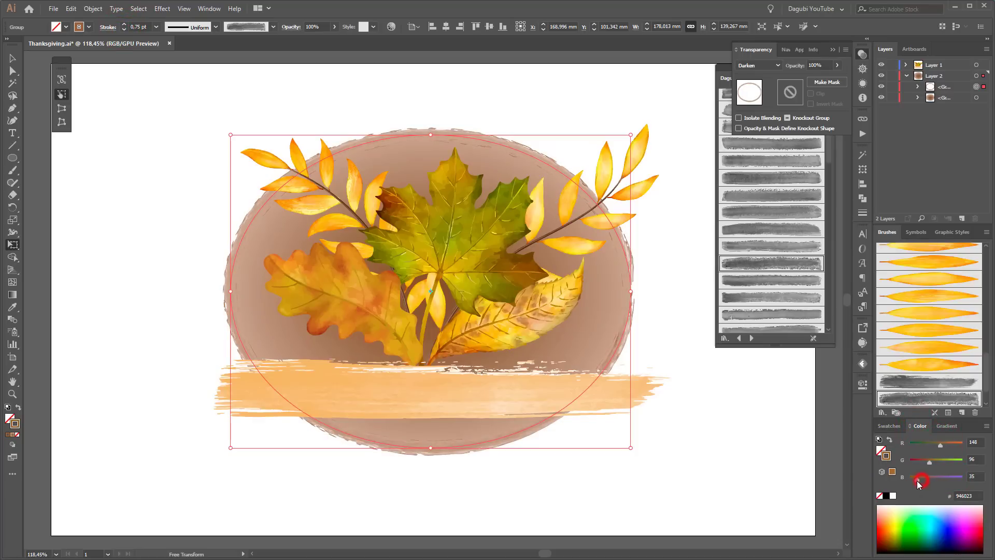
{"action": "left_click", "coordinate": [833, 418]}
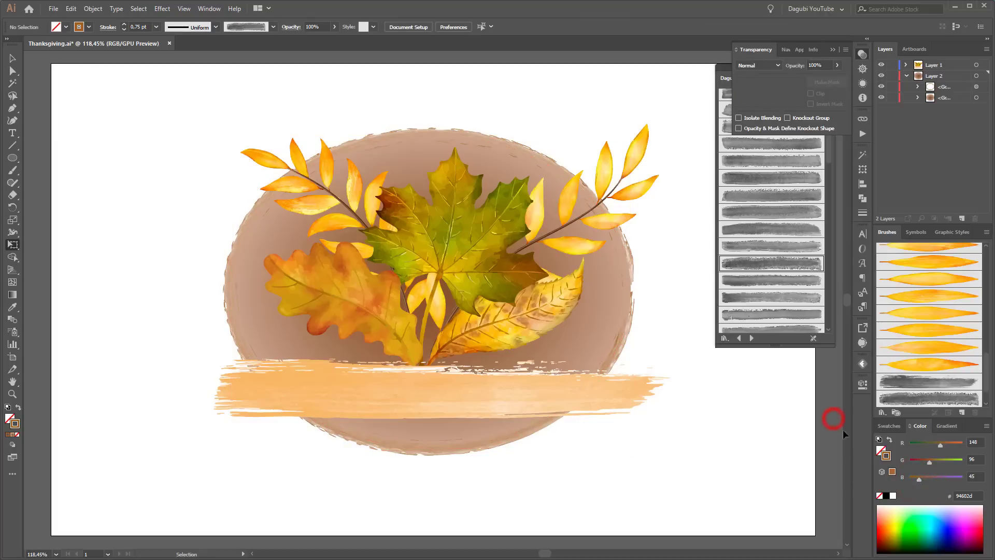
Close the floating brush library and transparency settings, and lock Layer 2 with Layer 1 active.
{"action": "left_click", "coordinate": [724, 69]}
{"action": "left_click", "coordinate": [832, 49]}
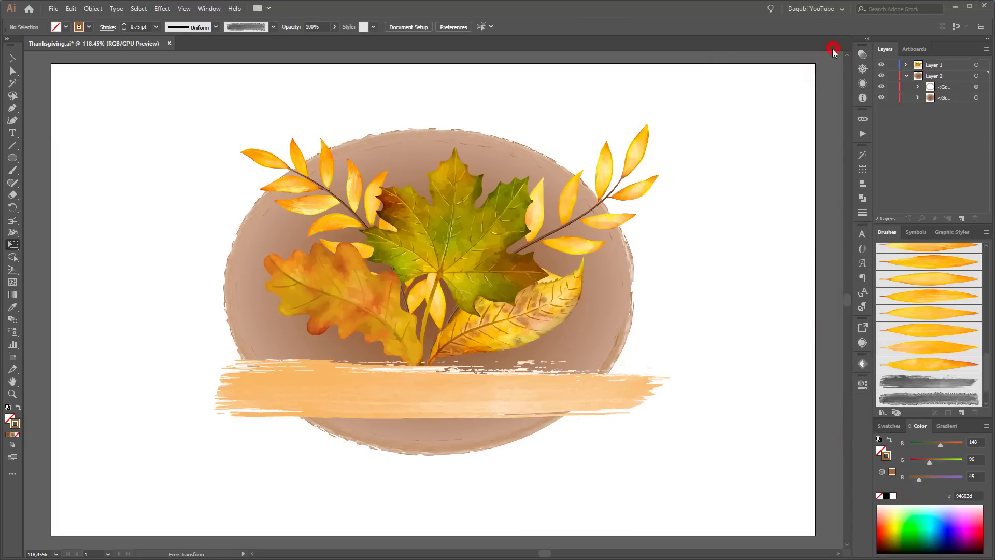
{"action": "left_click", "coordinate": [893, 76]}
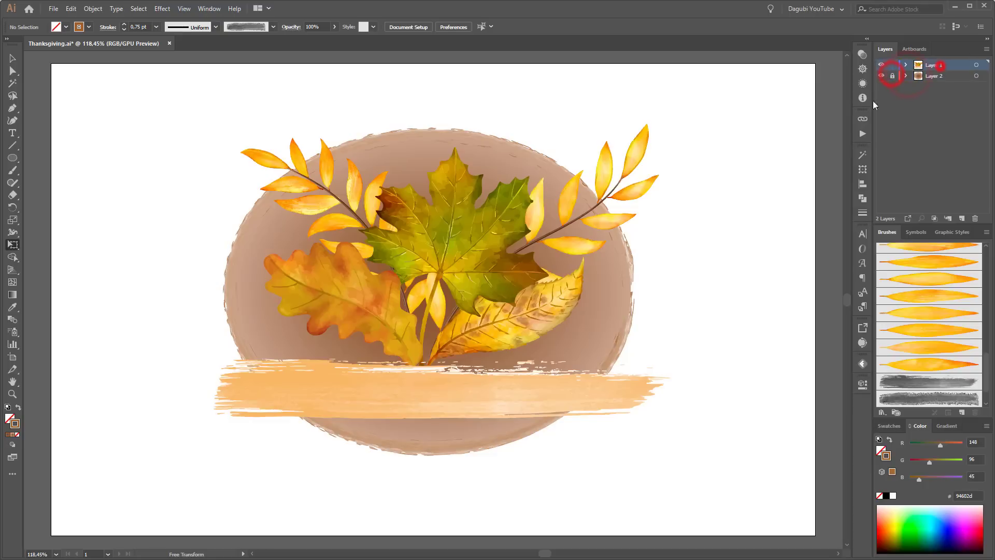
Add the text "Happy Thanksgiving" near the banner's upper edge and move it to the top of Layer 1's stack.
{"action": "key", "text": "t"}
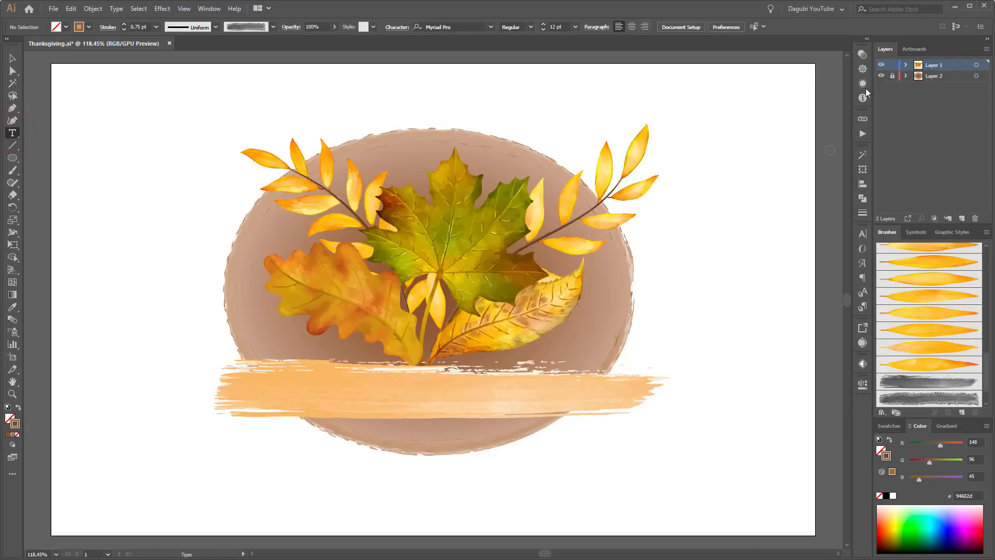
{"action": "left_click", "coordinate": [290, 368]}
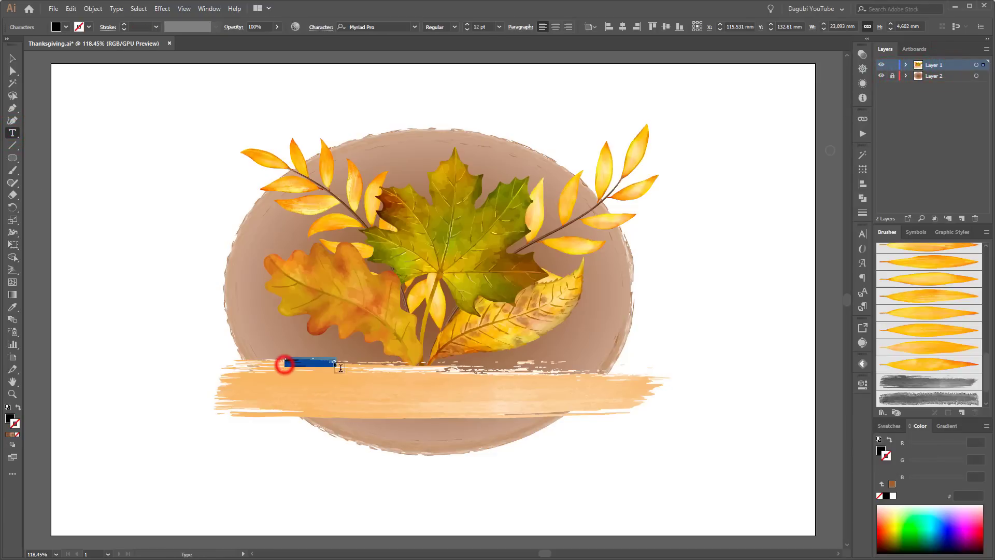
{"action": "type", "text": "Happy Thanksgiving"}
{"action": "left_click", "coordinate": [905, 65]}
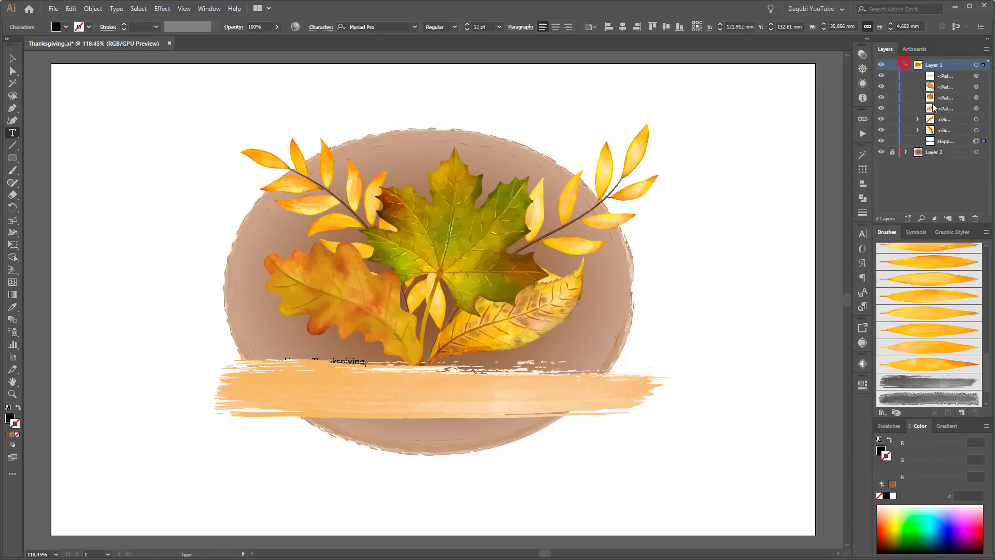
{"action": "left_click_drag", "start_coordinate": [947, 142], "coordinate": [944, 71]}
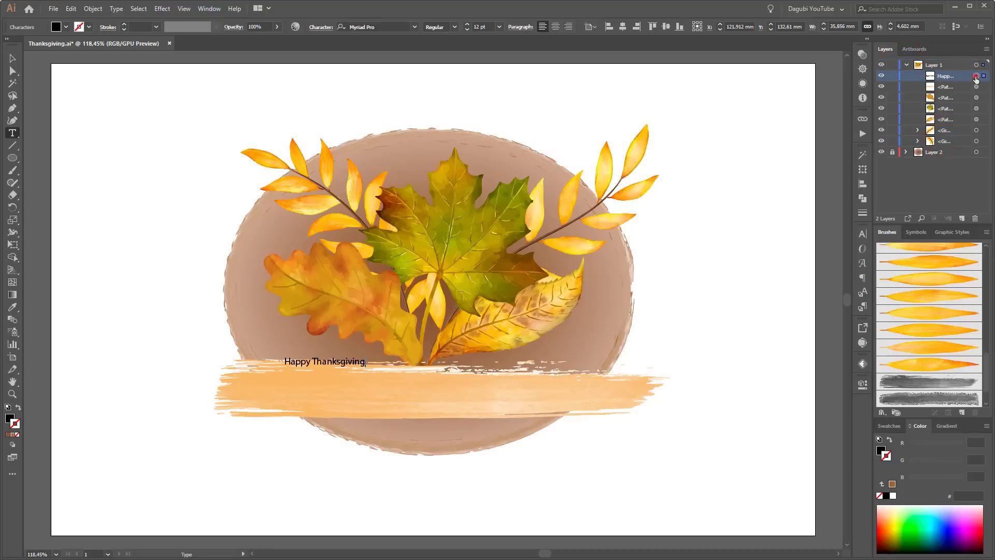
Enlarge the "Happy Thanksgiving" text to 60 pt and move it onto the orange banner.
{"action": "left_click", "coordinate": [500, 27]}
{"action": "left_click", "coordinate": [511, 201]}
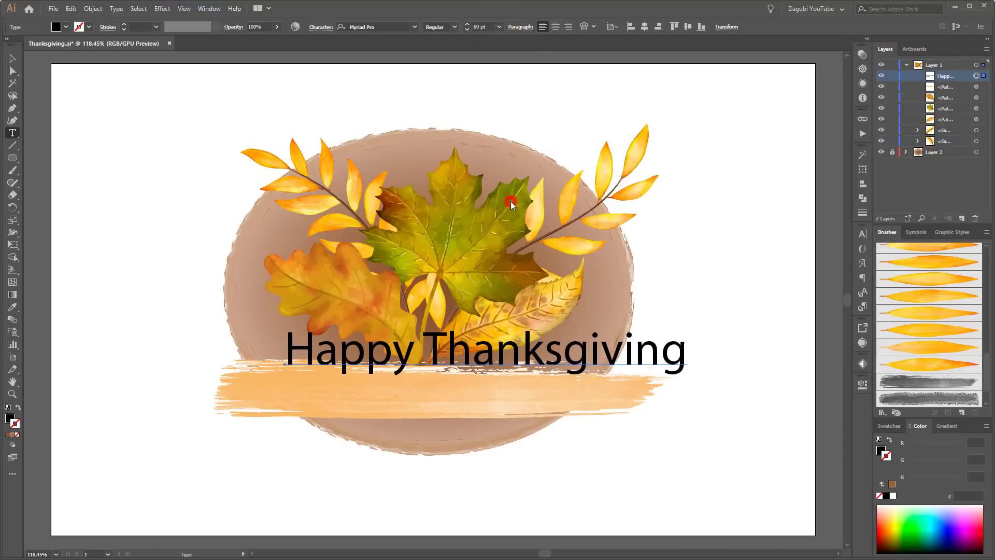
{"action": "left_click_drag", "start_coordinate": [500, 358], "coordinate": [454, 393]}
Change the greeting's font to GoodVibrationsPro and increase its size to 67 pt.
{"action": "left_click", "coordinate": [363, 27]}
{"action": "type", "text": "good"}
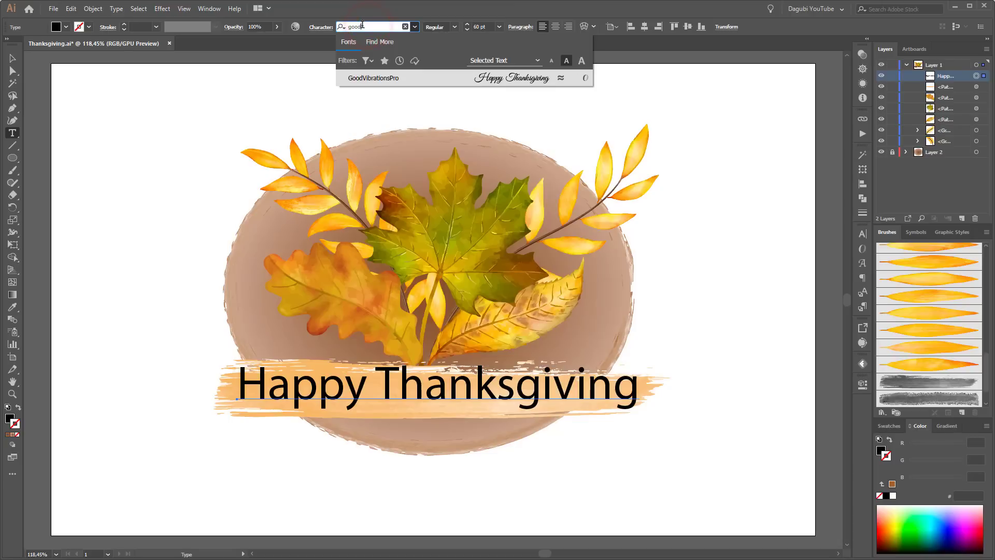
{"action": "left_click", "coordinate": [376, 77]}
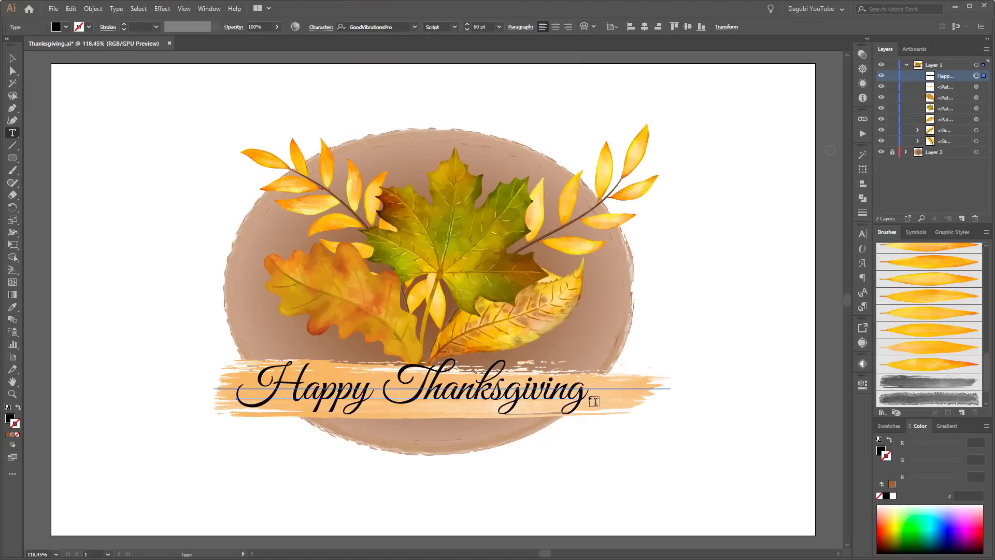
{"action": "left_click", "coordinate": [468, 25]}
{"action": "left_click", "coordinate": [468, 25]}
{"action": "left_click", "coordinate": [468, 25]}
{"action": "left_click", "coordinate": [468, 25]}
{"action": "left_click", "coordinate": [468, 25]}
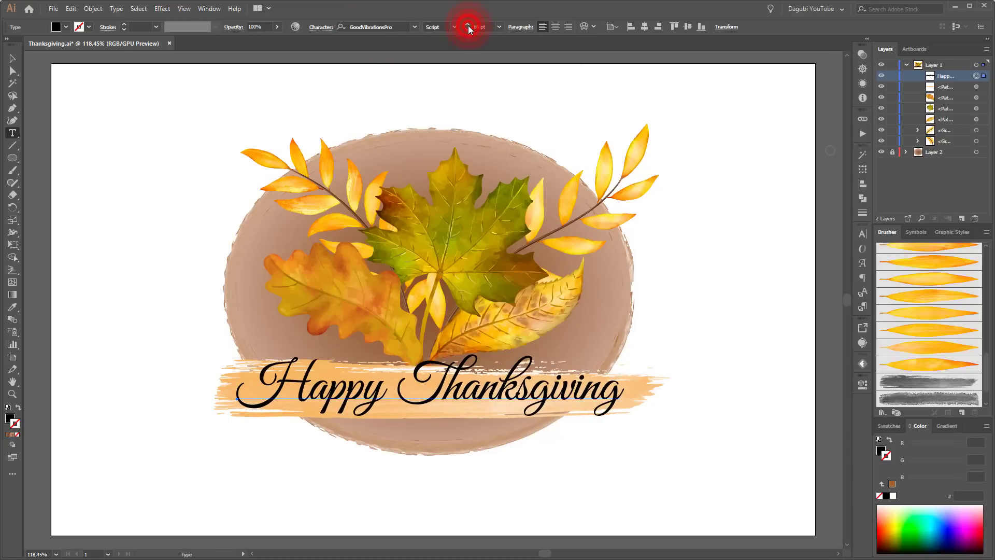
{"action": "left_click", "coordinate": [469, 25]}
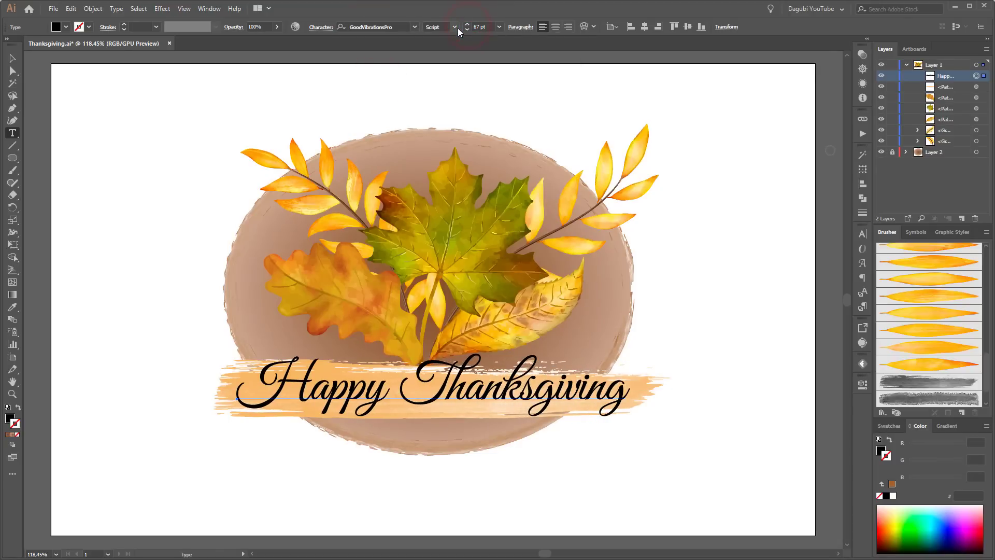
Widen the orange banner stroke evenly on both sides to about 224 mm with Free Transform.
{"action": "left_click", "coordinate": [976, 87]}
{"action": "key", "text": "e"}
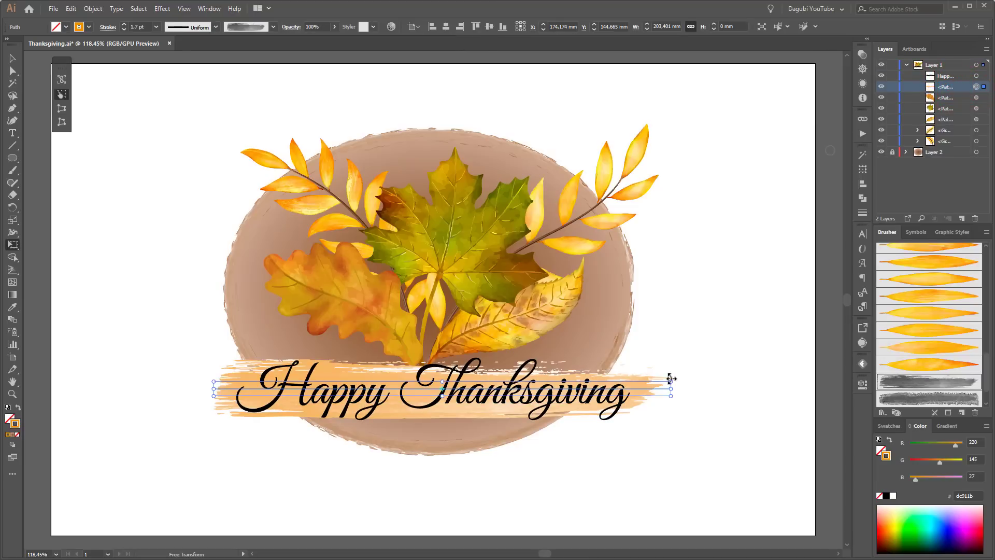
{"action": "left_click_drag", "start_coordinate": [671, 378], "coordinate": [694, 379]}
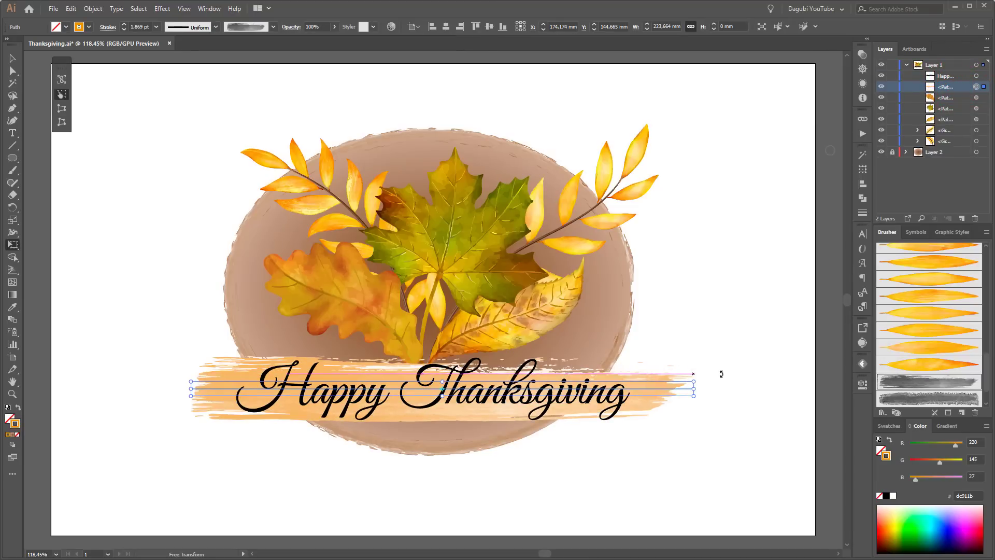
Recolour the greeting text's fill dark brown with R 94, G 64, B 69.
{"action": "left_click", "coordinate": [976, 76]}
{"action": "left_click", "coordinate": [881, 452]}
{"action": "left_click", "coordinate": [887, 425]}
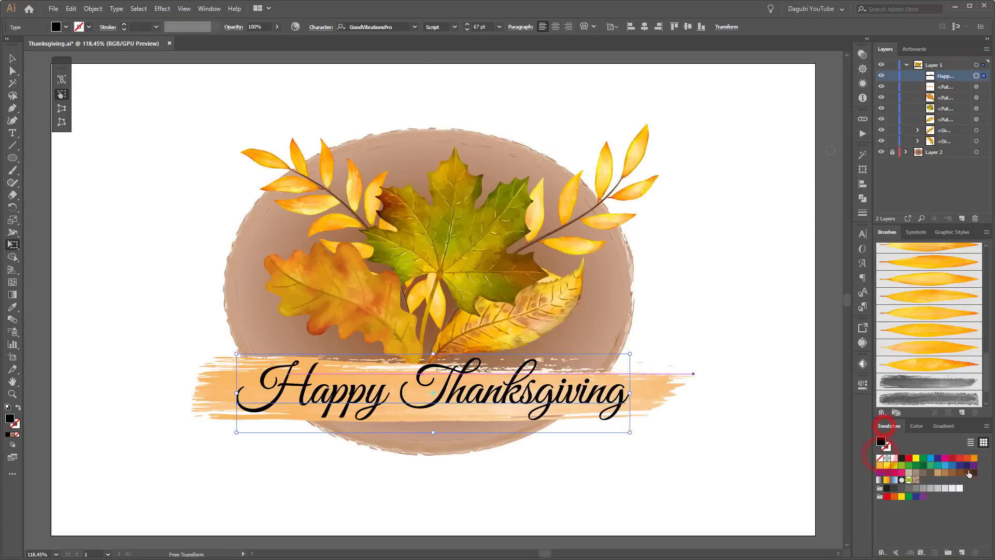
{"action": "left_click", "coordinate": [931, 475]}
{"action": "left_click", "coordinate": [917, 425]}
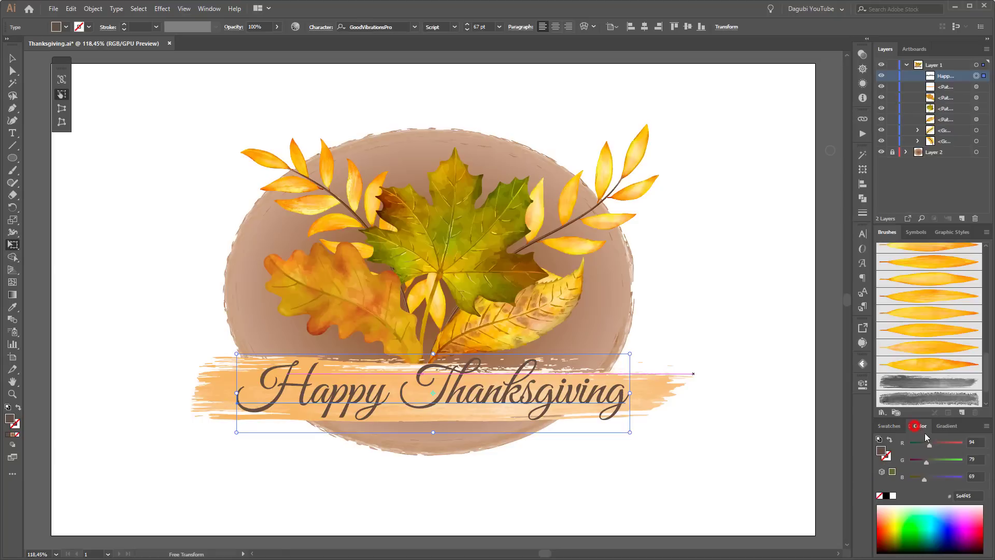
{"action": "left_click_drag", "start_coordinate": [925, 462], "coordinate": [921, 462]}
Duplicate the greeting text, nudge the lower copy one step right and two steps down, and fill it white.
{"action": "left_click_drag", "start_coordinate": [956, 78], "coordinate": [962, 218]}
{"action": "left_click", "coordinate": [977, 87]}
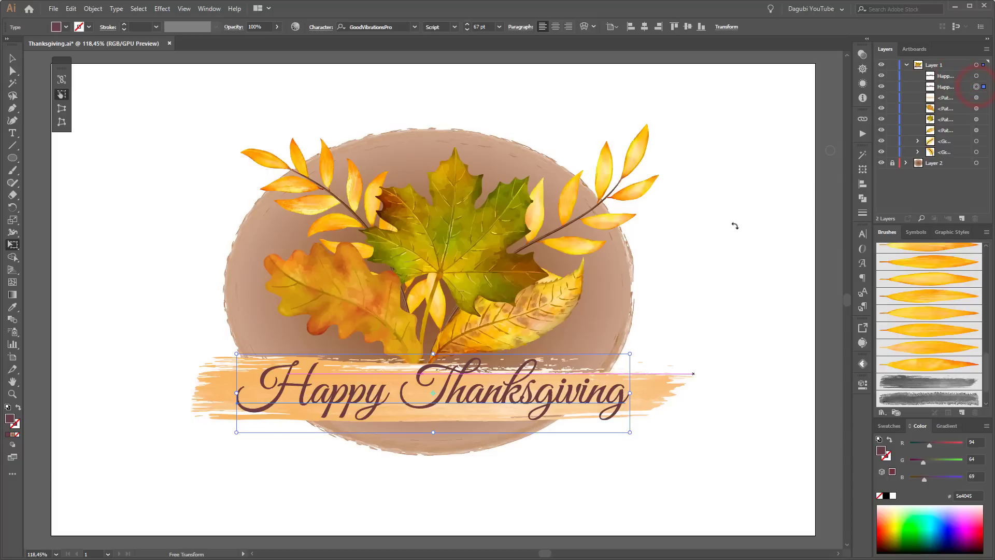
{"action": "key", "text": "Right"}
{"action": "key", "text": "Down"}
{"action": "key", "text": "Down"}
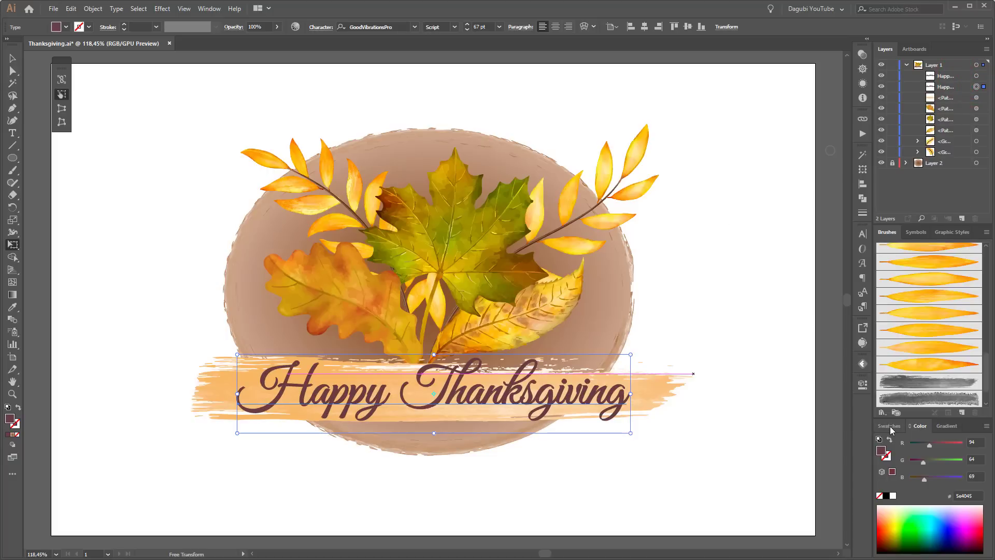
{"action": "left_click", "coordinate": [893, 495]}
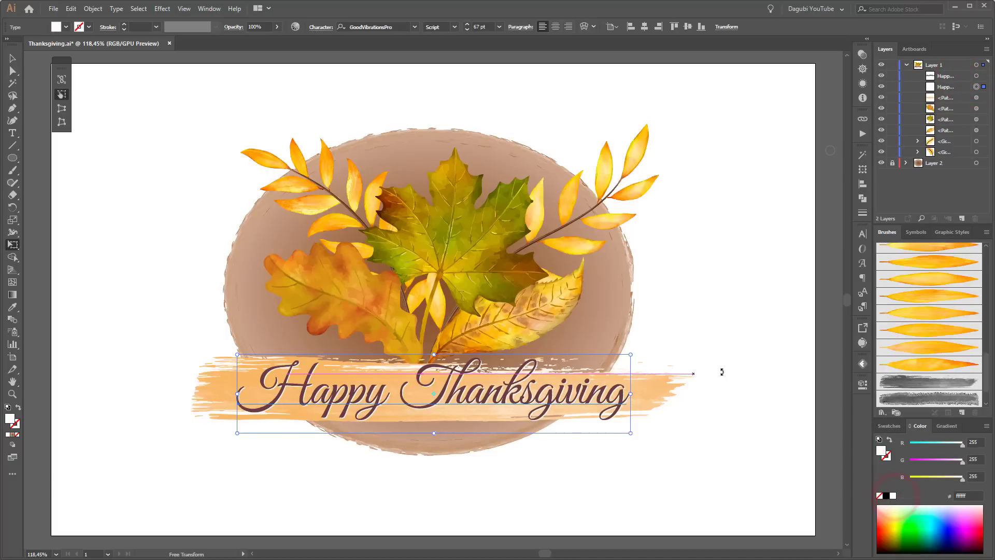
Nudge the white greeting copy one more step to the right and one more step down.
{"action": "key", "text": "Right"}
{"action": "key", "text": "Down"}
{"action": "scroll", "coordinate": [474, 404], "scroll_direction": "up", "scroll_amount": 4}
{"action": "scroll", "coordinate": [490, 402], "scroll_direction": "up", "scroll_amount": 1}
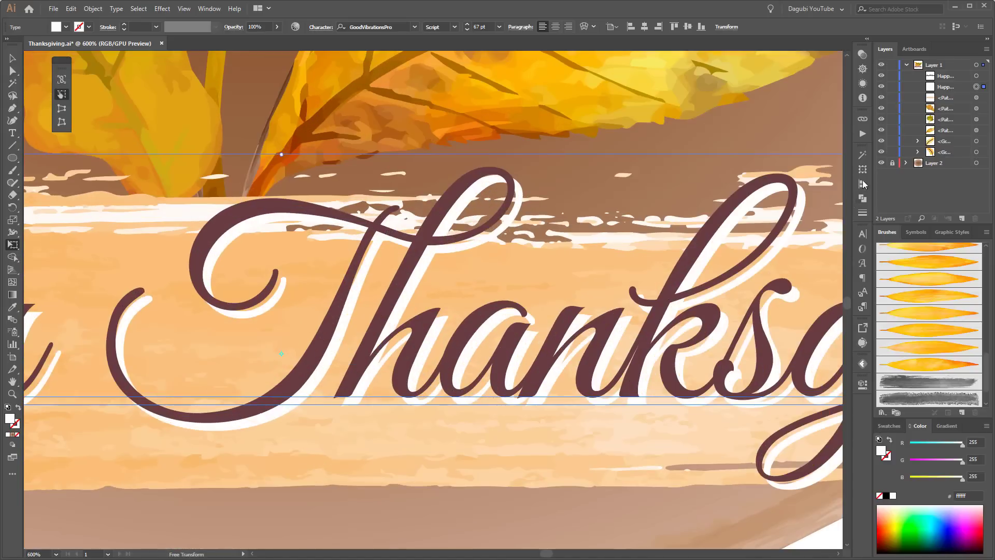
Duplicate the dark brown greeting text, offset the copy slightly beneath the original, and fill it white.
{"action": "left_click_drag", "start_coordinate": [958, 76], "coordinate": [962, 218]}
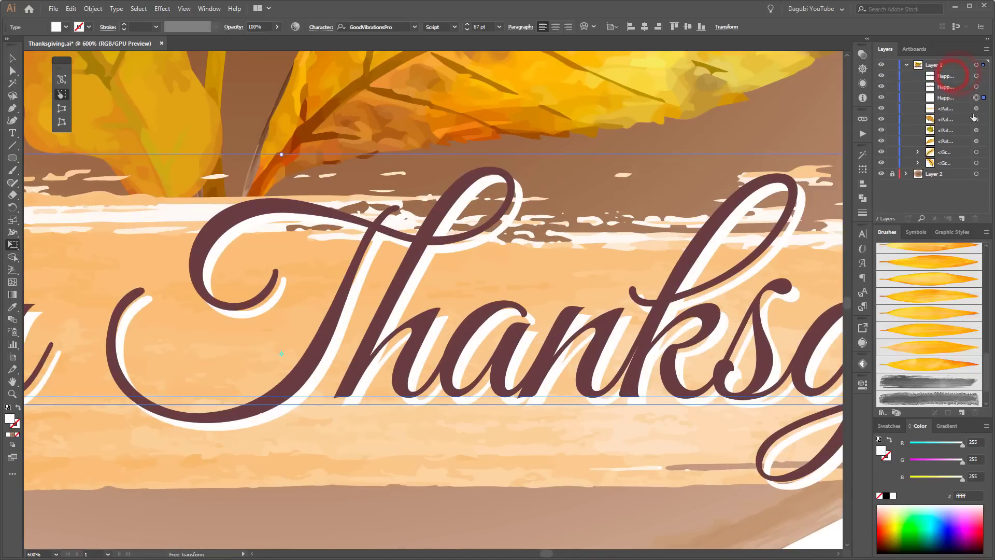
{"action": "left_click", "coordinate": [975, 87]}
{"action": "left_click", "coordinate": [888, 426]}
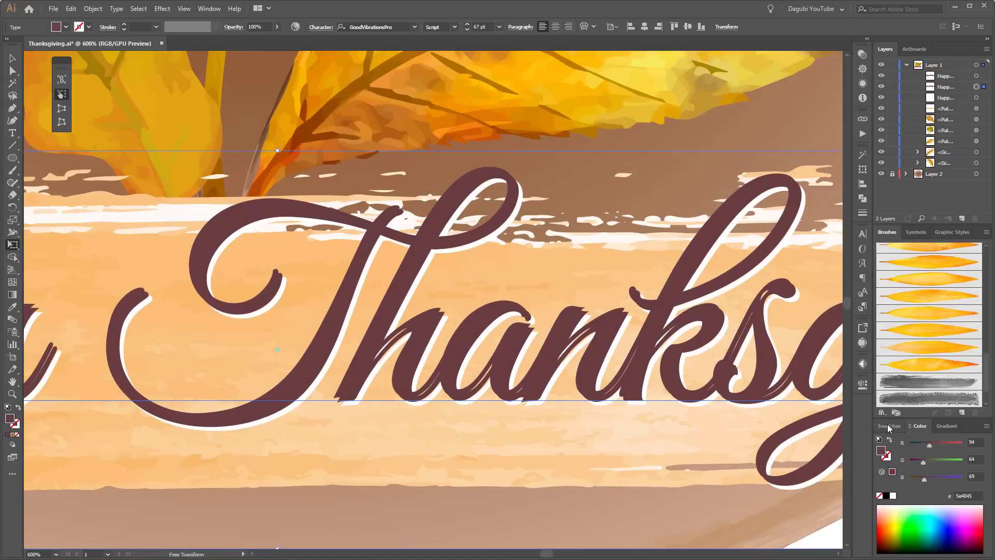
{"action": "left_click", "coordinate": [923, 473]}
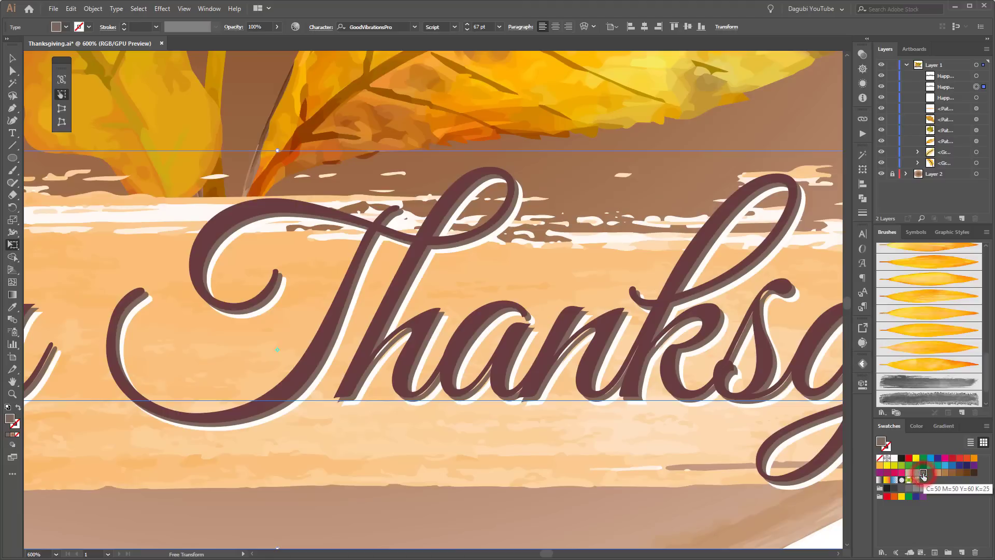
{"action": "left_click", "coordinate": [895, 459]}
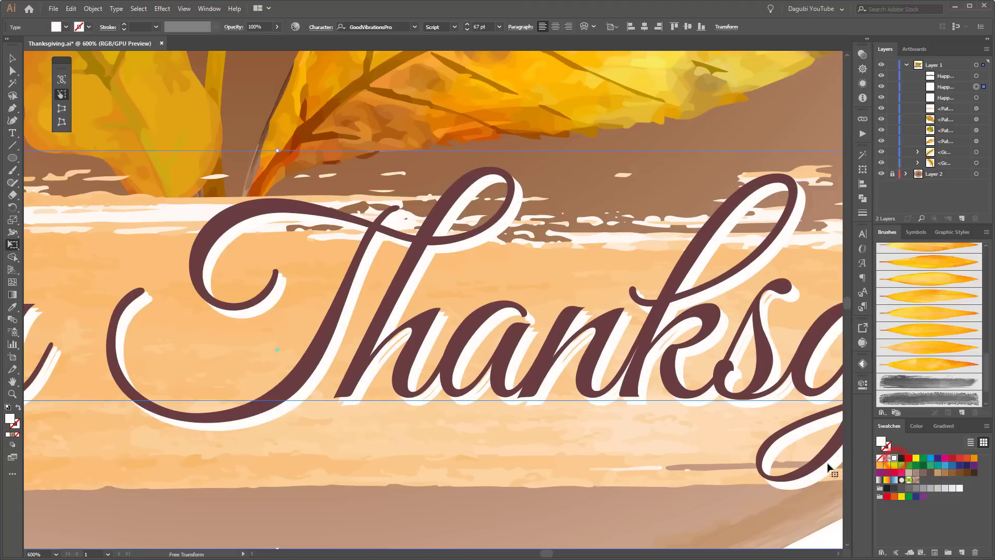
Fill the lowest greeting copy with the C=50 M=50 Y=60 K=25 brown swatch.
{"action": "left_click", "coordinate": [976, 98]}
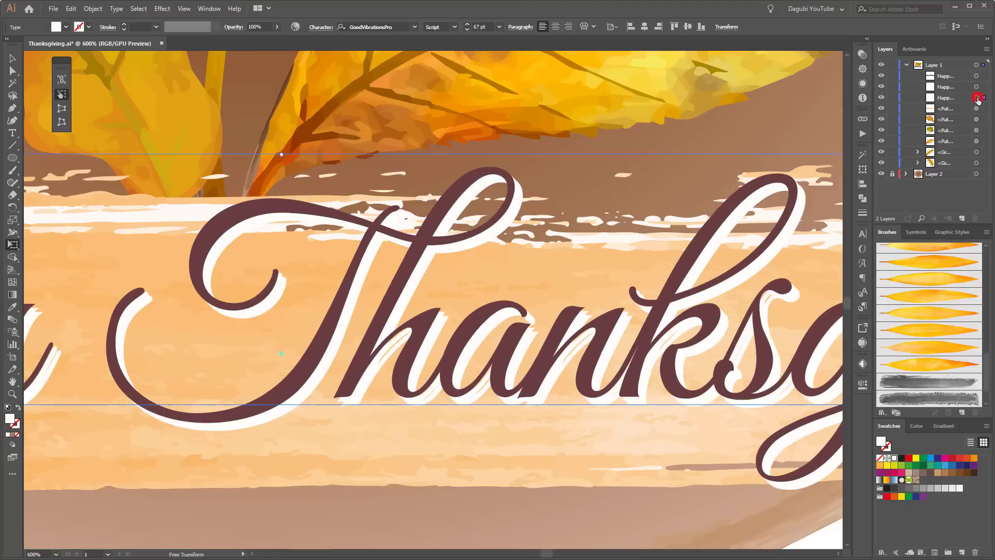
{"action": "left_click", "coordinate": [931, 473]}
{"action": "left_click", "coordinate": [923, 473]}
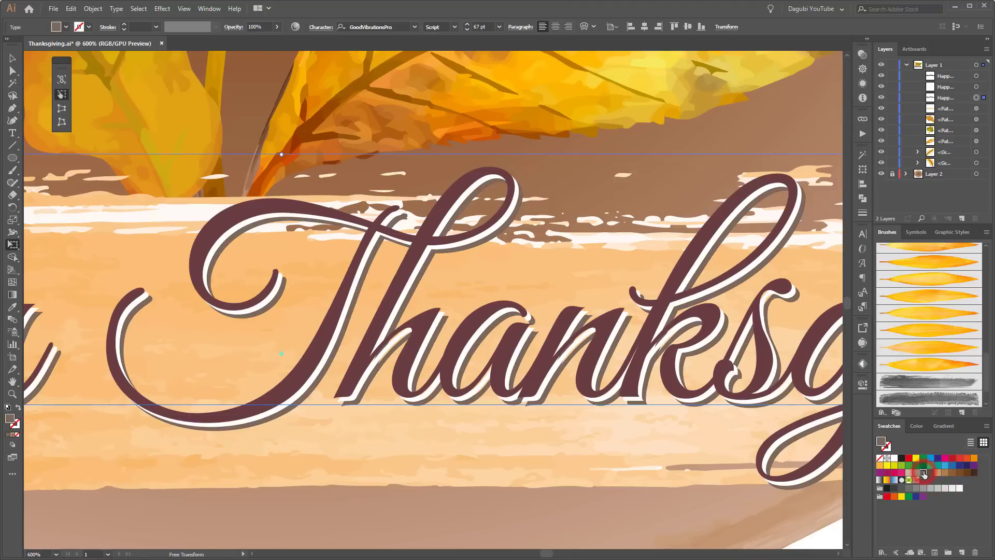
Set the top greeting text's fill blue value to 39 and deselect it.
{"action": "left_click", "coordinate": [976, 76]}
{"action": "left_click", "coordinate": [916, 426]}
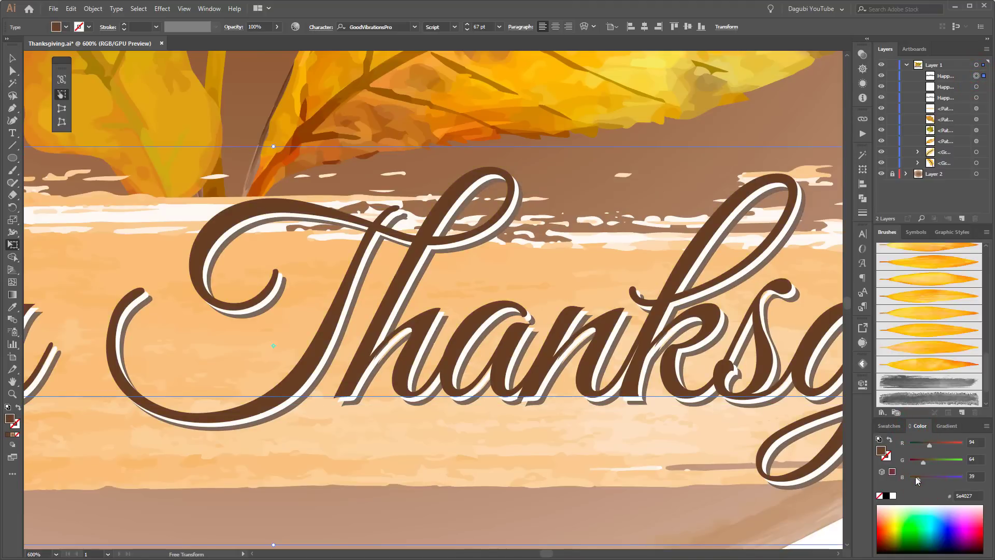
{"action": "key", "text": "ctrl+0"}
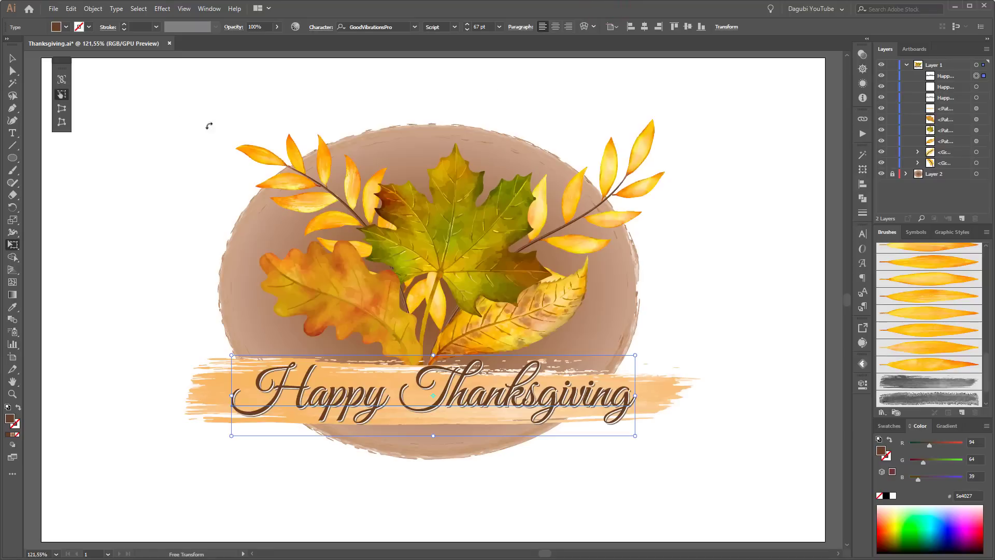
{"action": "left_click", "coordinate": [12, 58]}
{"action": "left_click", "coordinate": [113, 93]}
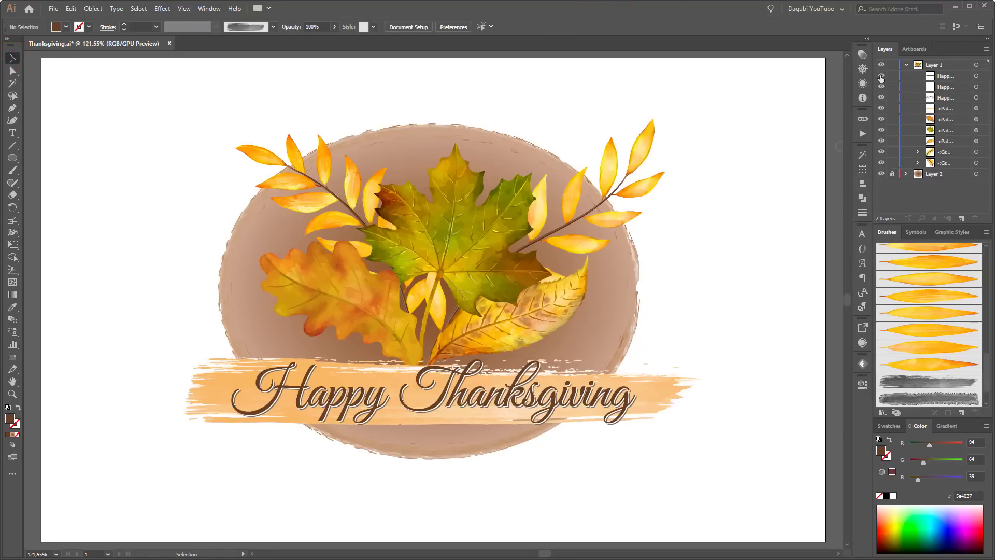
Hide the greeting texts, banner and large leaves, and shift the right branch's outer lower leaf closer to its stem.
{"action": "scroll", "coordinate": [632, 172], "scroll_direction": "up", "scroll_amount": 8}
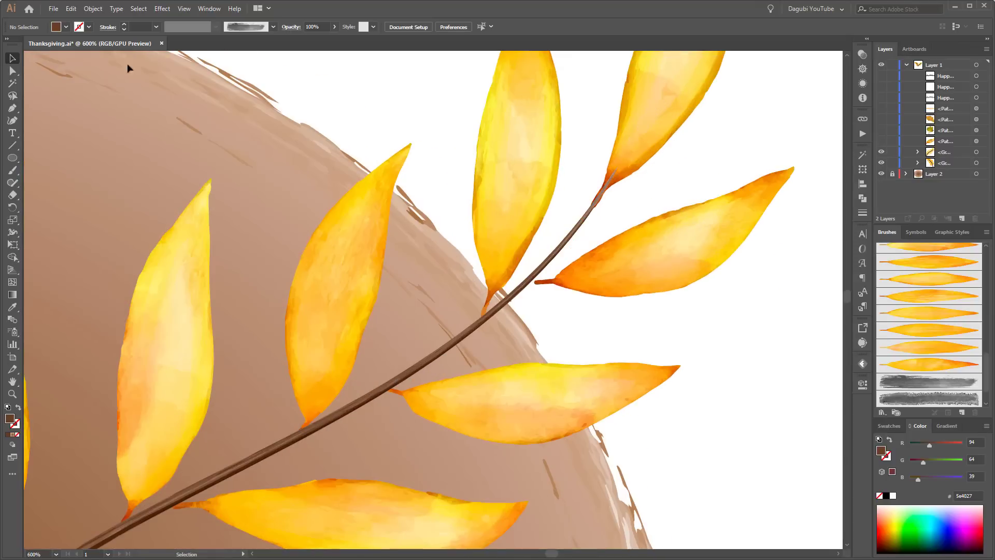
{"action": "left_click", "coordinate": [632, 287]}
{"action": "left_click_drag", "start_coordinate": [16, 72], "coordinate": [49, 83]}
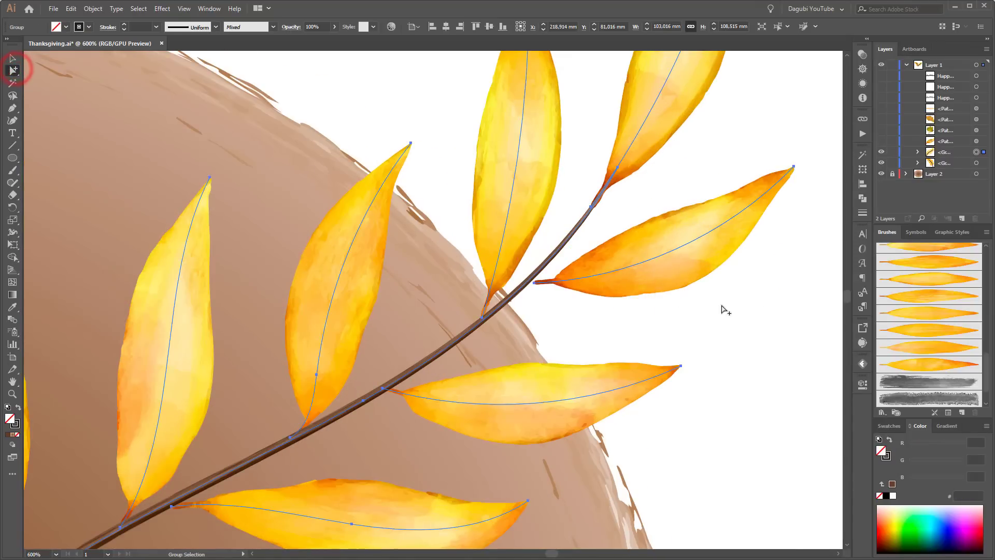
{"action": "left_click", "coordinate": [766, 308]}
{"action": "left_click", "coordinate": [682, 275]}
{"action": "left_click_drag", "start_coordinate": [678, 276], "coordinate": [669, 277]}
{"action": "left_click_drag", "start_coordinate": [509, 399], "coordinate": [515, 397]}
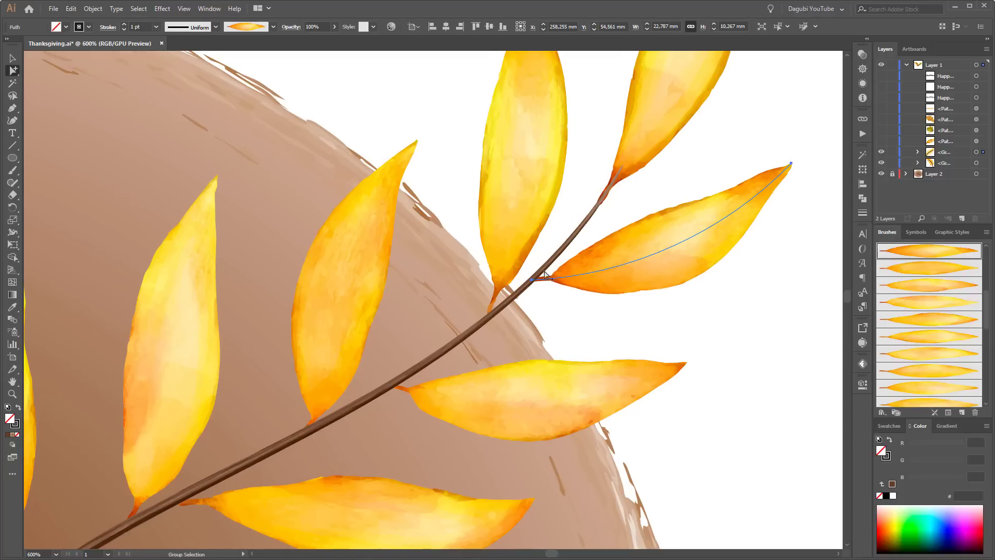
Send the right branch's brown stem to the back, behind its leaves.
{"action": "left_click", "coordinate": [560, 251]}
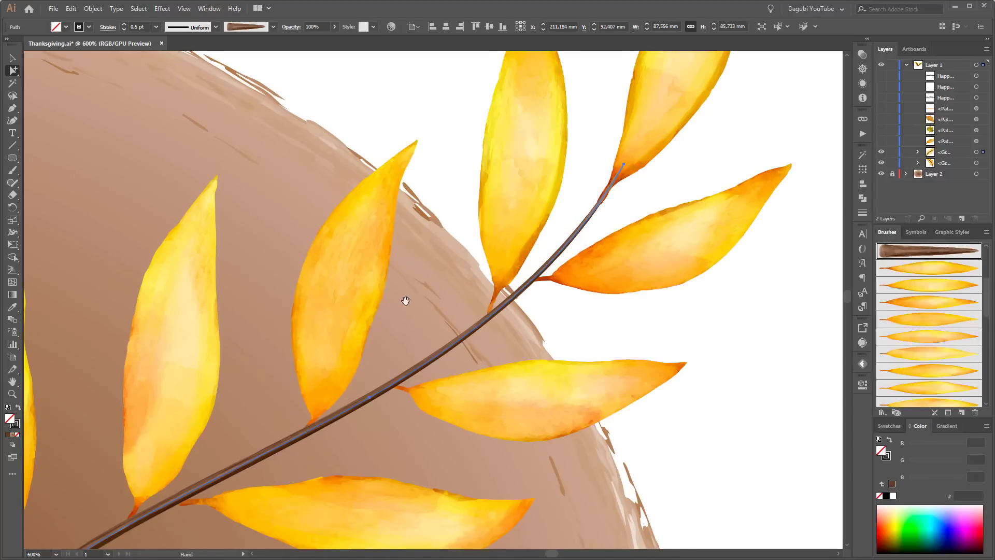
{"action": "mouse_move", "coordinate": [405, 300]}
{"action": "left_mouse_down"}
{"action": "mouse_move", "coordinate": [499, 200]}
{"action": "mouse_move", "coordinate": [489, 236]}
{"action": "mouse_move", "coordinate": [521, 219]}
{"action": "left_mouse_up"}
{"action": "left_click_drag", "start_coordinate": [348, 317], "coordinate": [473, 191]}
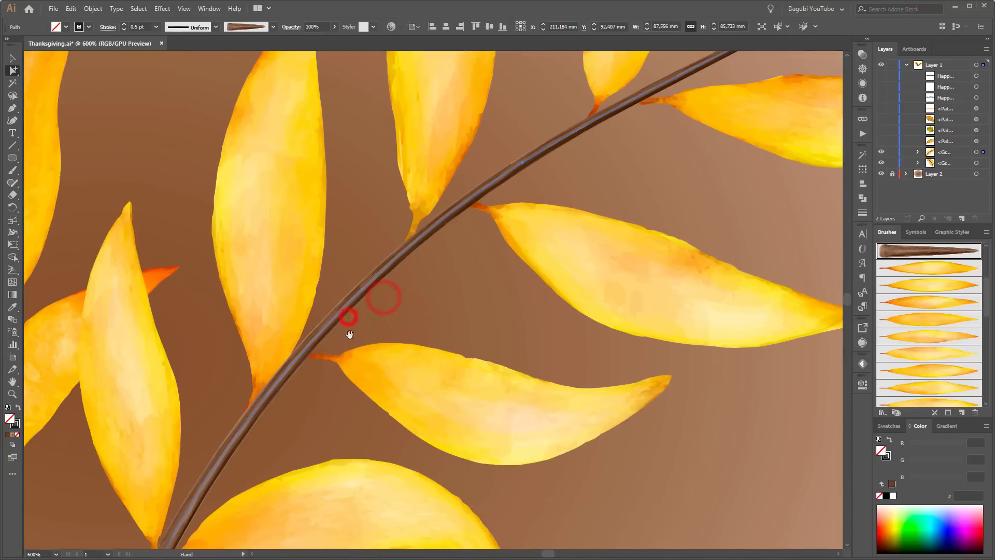
{"action": "left_click_drag", "start_coordinate": [322, 356], "coordinate": [451, 164]}
{"action": "left_click_drag", "start_coordinate": [349, 338], "coordinate": [378, 262]}
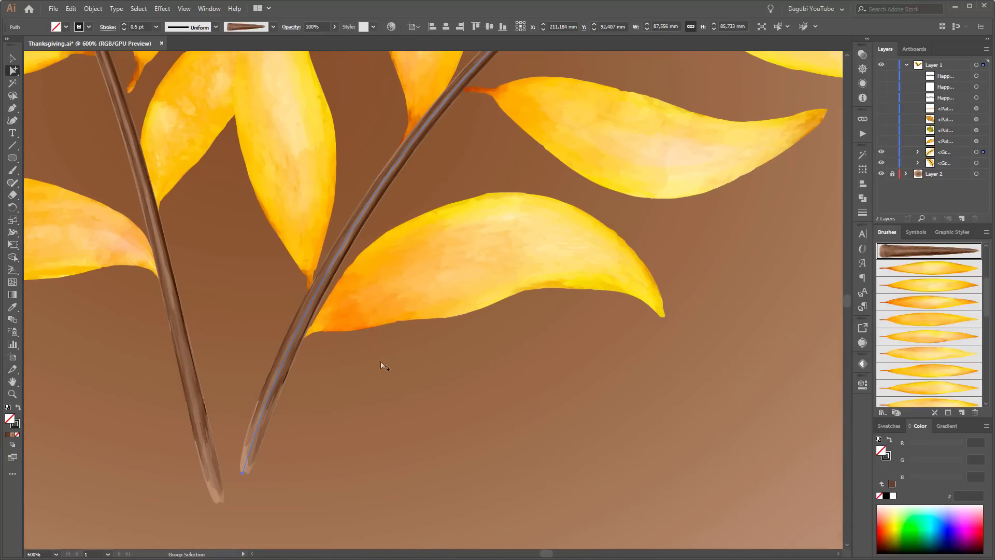
{"action": "left_click", "coordinate": [277, 382]}
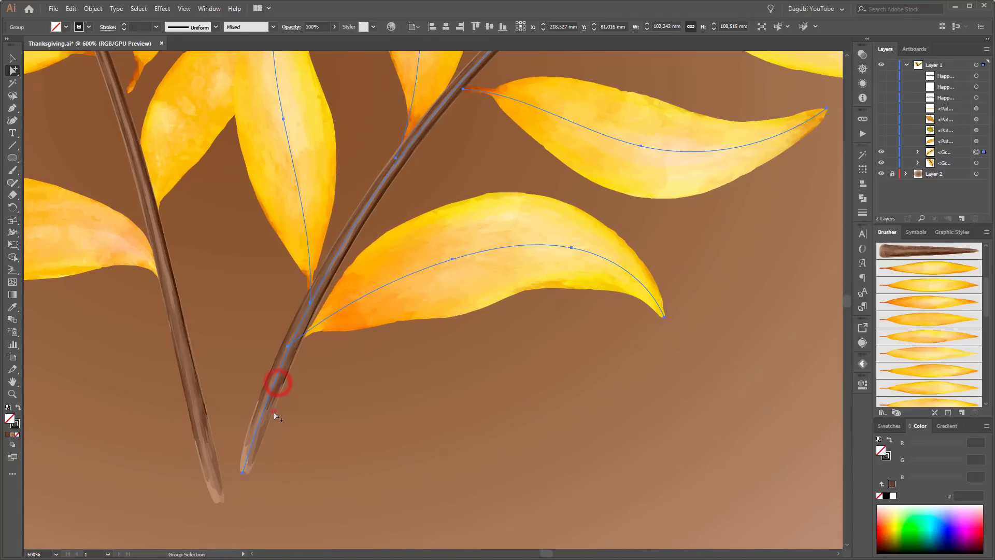
{"action": "left_click", "coordinate": [273, 412]}
{"action": "left_click", "coordinate": [420, 415]}
{"action": "left_click", "coordinate": [275, 402]}
{"action": "right_click", "coordinate": [276, 399]}
{"action": "mouse_move", "coordinate": [363, 346]}
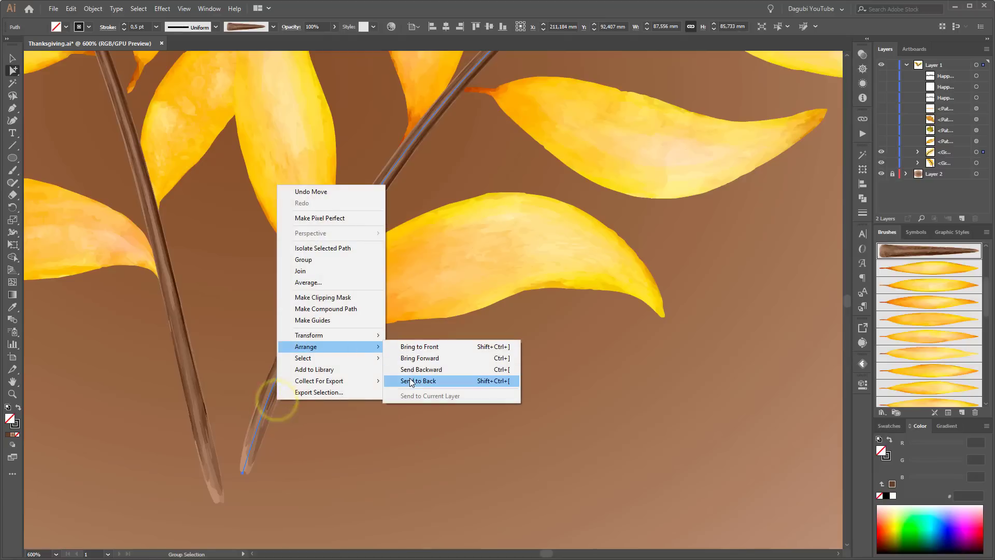
{"action": "left_click", "coordinate": [409, 381]}
Send the left branch's brown stem to the back, behind its leaves.
{"action": "left_click", "coordinate": [192, 356]}
{"action": "right_click", "coordinate": [192, 357]}
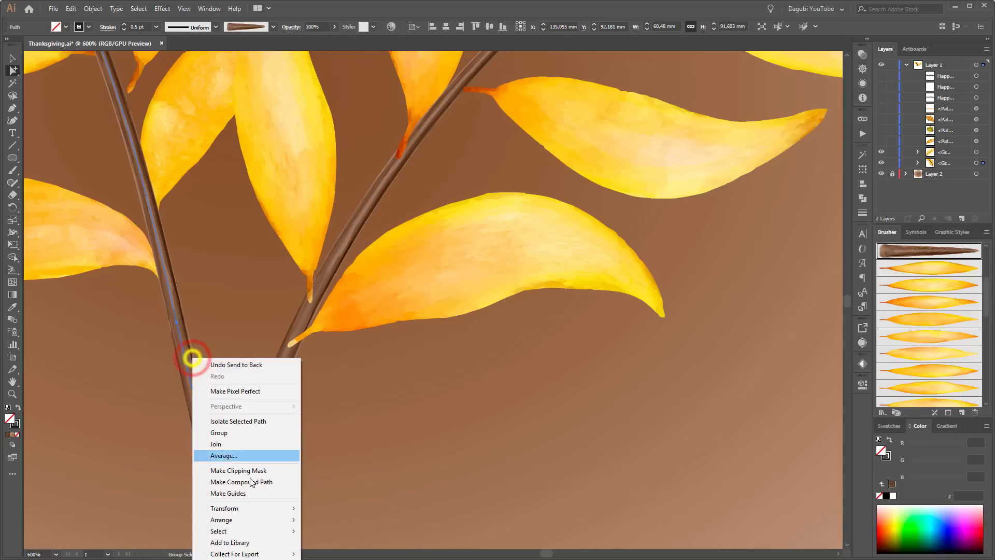
{"action": "mouse_move", "coordinate": [244, 519]}
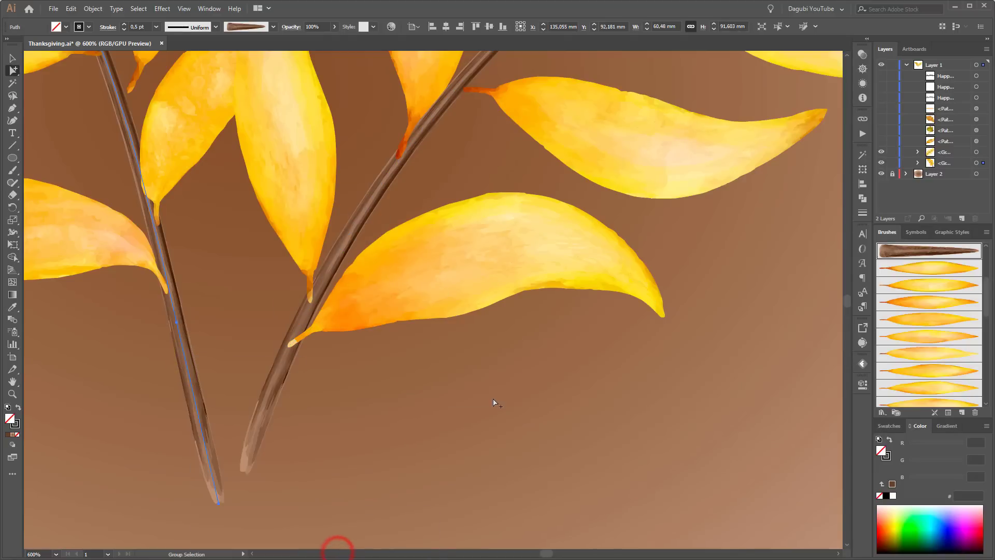
Adjust the upright leaf midway along the left branch so its base sits on the stem.
{"action": "mouse_move", "coordinate": [269, 244]}
{"action": "left_mouse_down"}
{"action": "mouse_move", "coordinate": [415, 227]}
{"action": "mouse_move", "coordinate": [463, 337]}
{"action": "left_mouse_up"}
{"action": "left_click", "coordinate": [468, 282]}
{"action": "left_click", "coordinate": [438, 282]}
{"action": "left_click_drag", "start_coordinate": [369, 215], "coordinate": [445, 276]}
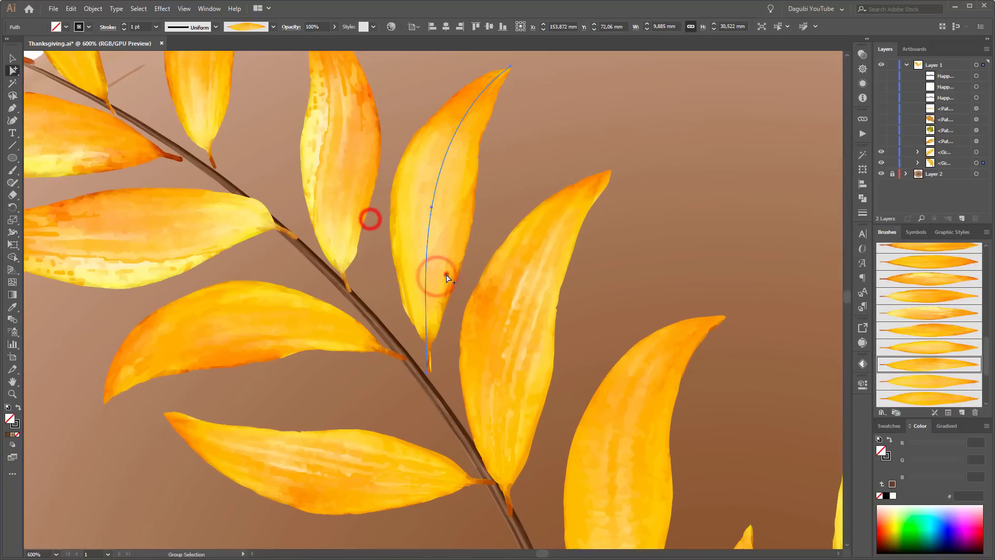
{"action": "left_click", "coordinate": [444, 273]}
Shift the outer leaves of the left branch slightly so their bases line up with the stem.
{"action": "left_click_drag", "start_coordinate": [375, 224], "coordinate": [511, 344]}
{"action": "left_click", "coordinate": [408, 351]}
{"action": "left_click", "coordinate": [344, 340]}
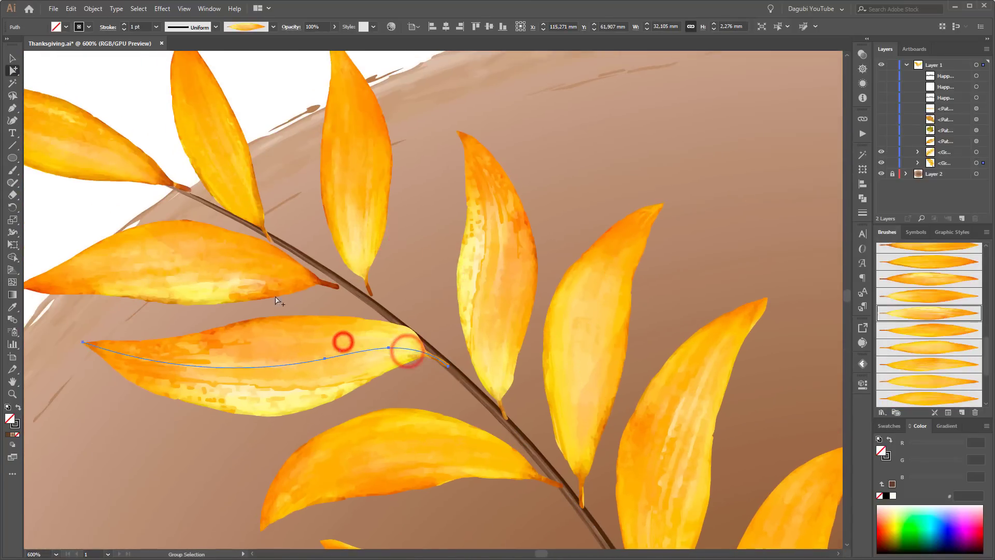
{"action": "left_click_drag", "start_coordinate": [260, 282], "coordinate": [272, 281]}
{"action": "left_click_drag", "start_coordinate": [359, 230], "coordinate": [357, 238]}
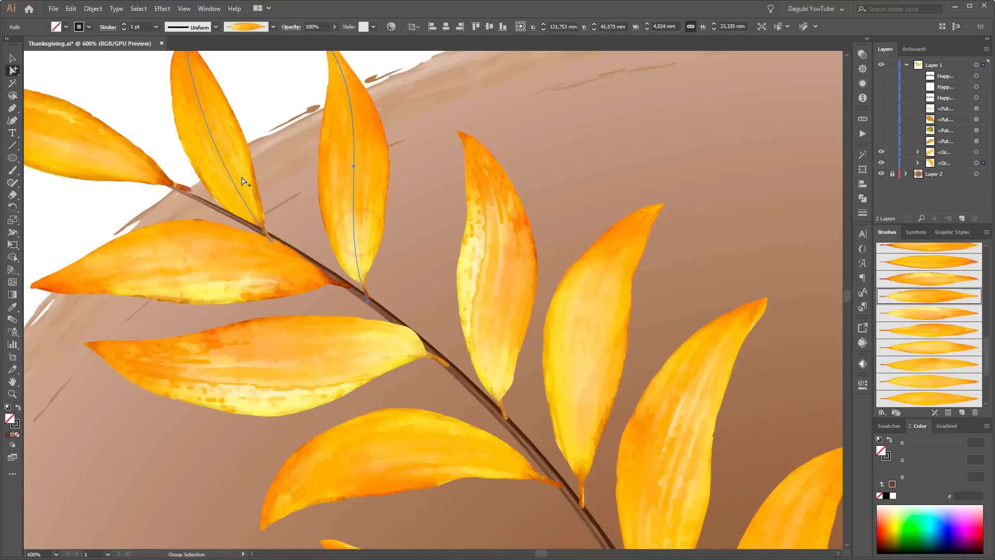
{"action": "left_click_drag", "start_coordinate": [203, 167], "coordinate": [200, 160]}
{"action": "left_click", "coordinate": [160, 196]}
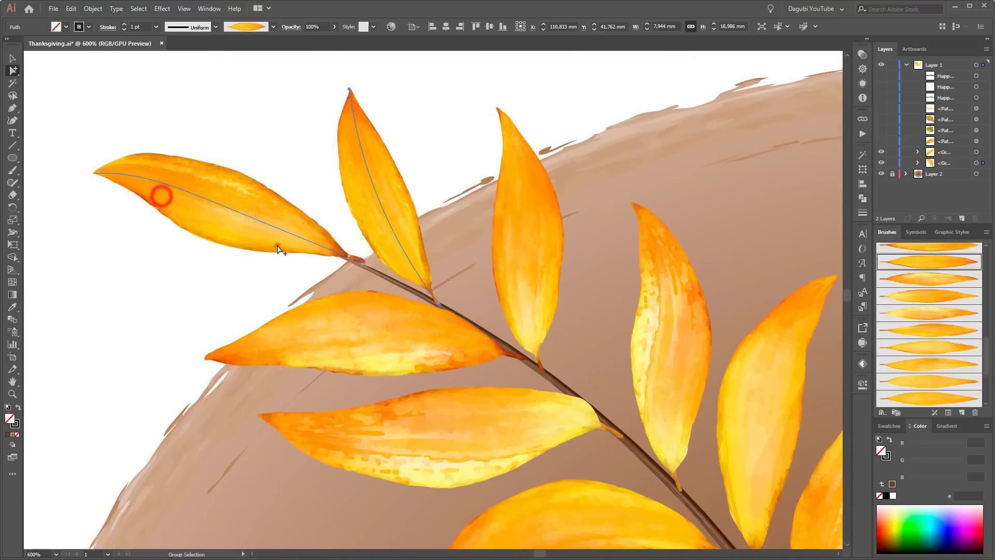
{"action": "left_click_drag", "start_coordinate": [278, 245], "coordinate": [277, 249]}
Expand the appearance of both branch stems together.
{"action": "scroll", "coordinate": [277, 250], "scroll_direction": "down", "scroll_amount": 3}
{"action": "scroll", "coordinate": [629, 437], "scroll_direction": "up", "scroll_amount": 3}
{"action": "left_click", "coordinate": [680, 386]}
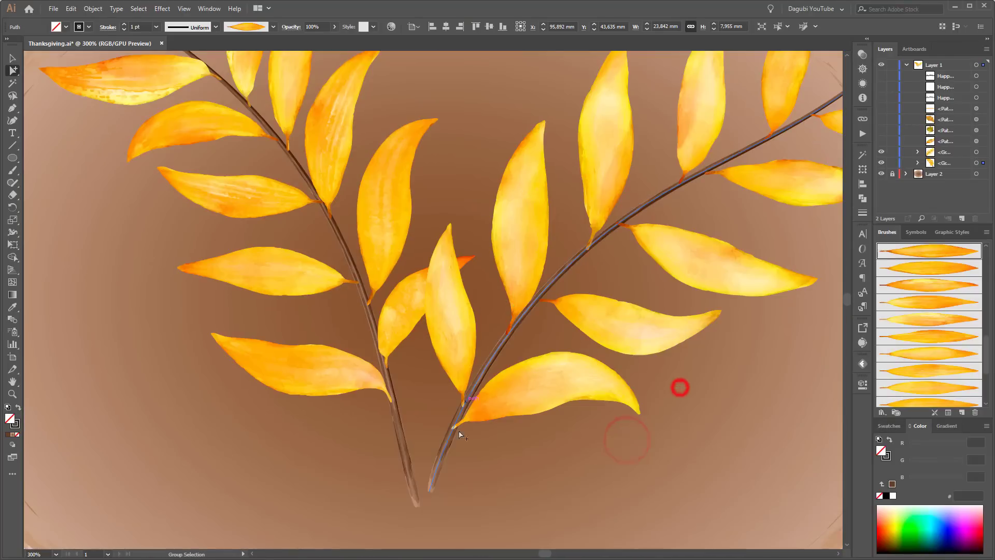
{"action": "left_click", "coordinate": [447, 442]}
{"action": "left_click", "coordinate": [409, 458], "text": "shift"}
{"action": "left_click", "coordinate": [93, 8]}
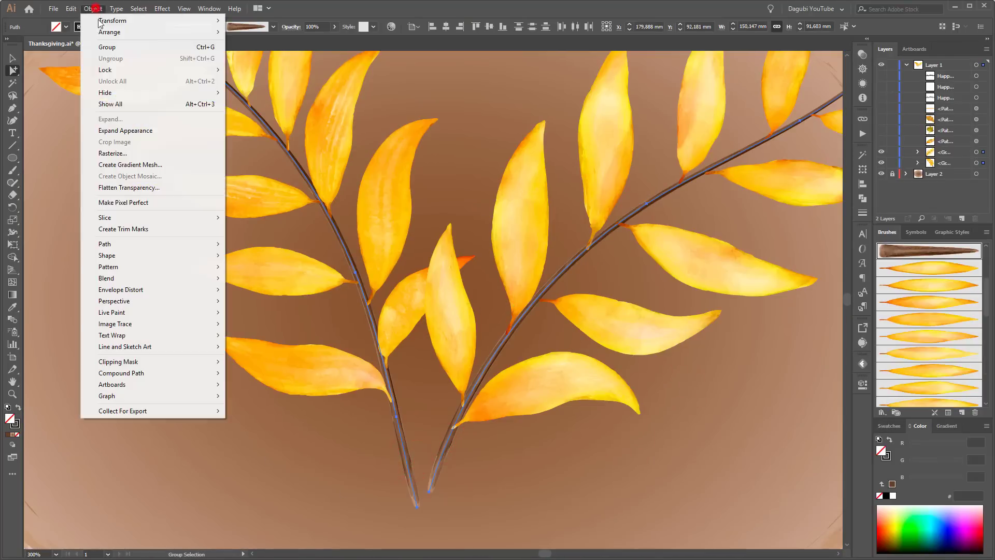
{"action": "left_click", "coordinate": [107, 129]}
{"action": "key", "text": "ctrl+shift+a"}
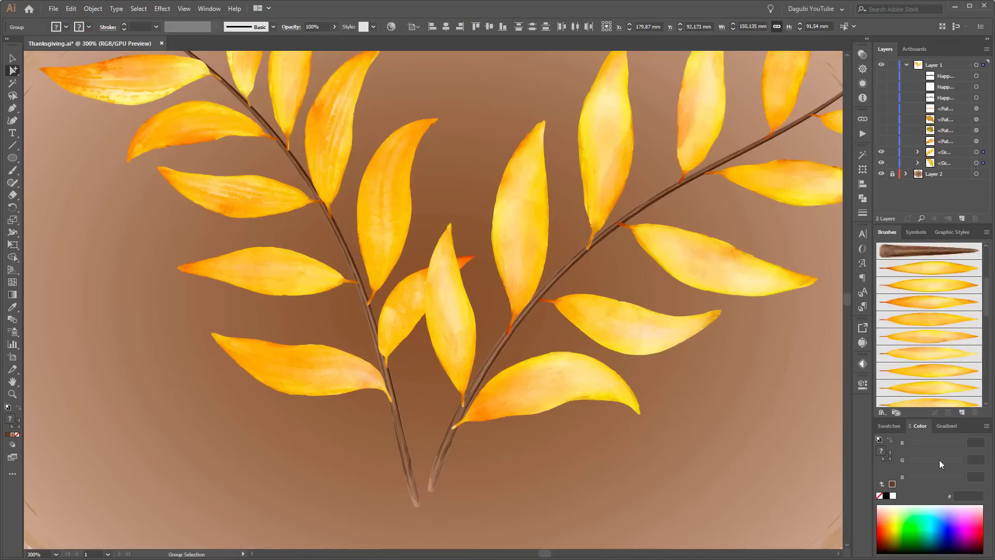
Recolour the expanded stems with linked harmony colours, setting saturation to 63% and brightness to 44%.
{"action": "left_click", "coordinate": [392, 27]}
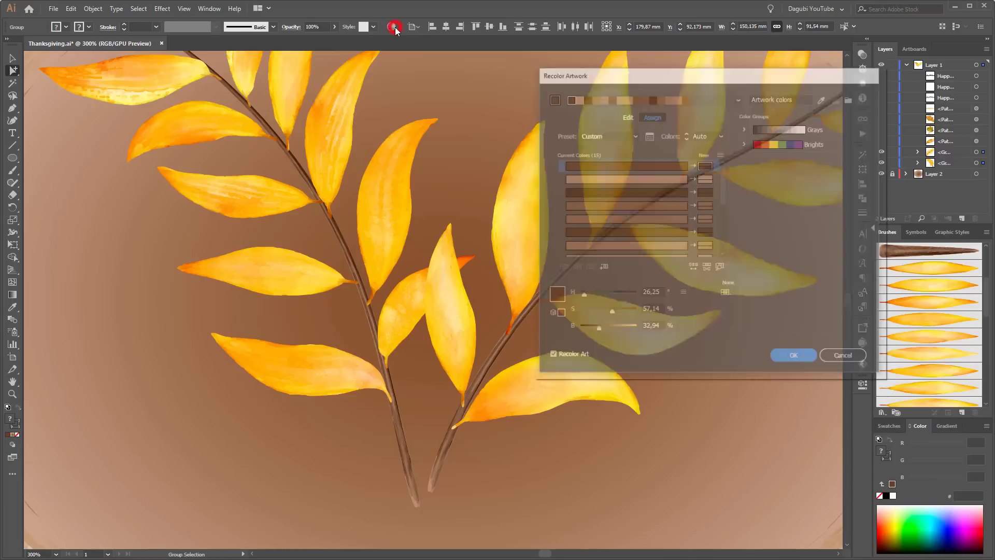
{"action": "left_click", "coordinate": [625, 115]}
{"action": "left_click", "coordinate": [720, 267]}
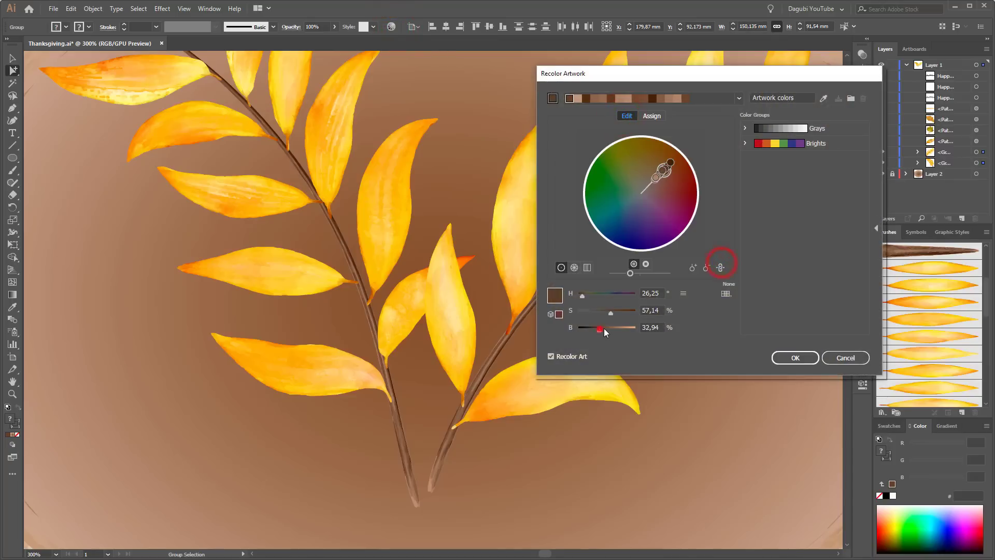
{"action": "left_click", "coordinate": [605, 328]}
{"action": "left_click_drag", "start_coordinate": [610, 314], "coordinate": [614, 313]}
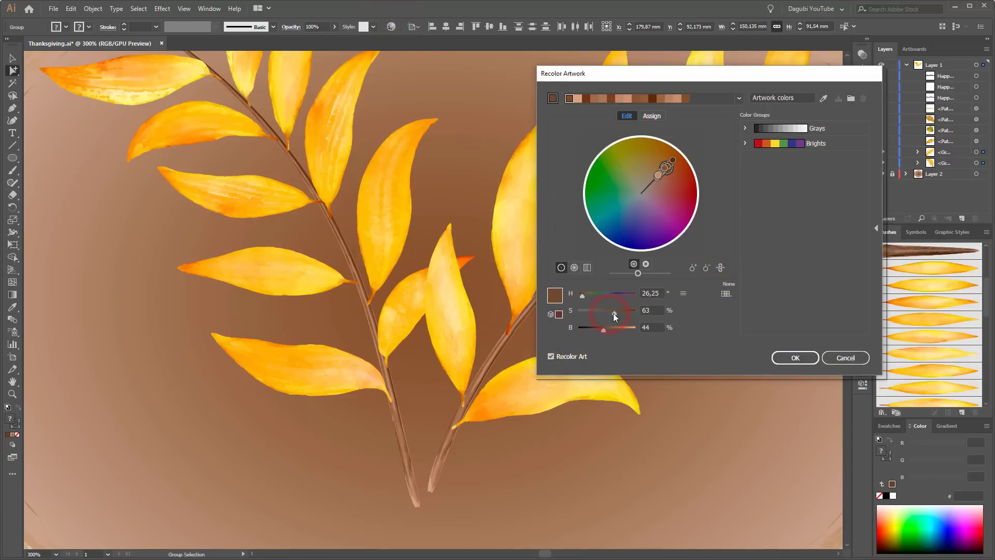
{"action": "left_click", "coordinate": [793, 357]}
Show the hidden greeting texts, banner and large leaves, and deselect the stems.
{"action": "key", "text": "ctrl+minus"}
{"action": "key", "text": "ctrl+minus"}
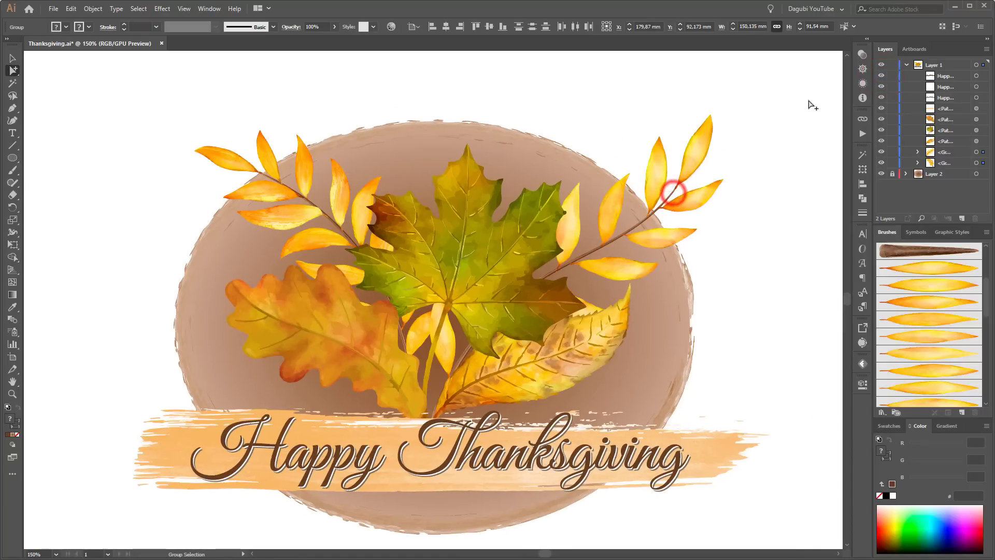
{"action": "left_click", "coordinate": [810, 99]}
On Layer 1, paint a spiral tendril about 16 × 34 mm above the right branch with the brown branch brush and set its stroke to 0.25 pt.
{"action": "left_click", "coordinate": [12, 170]}
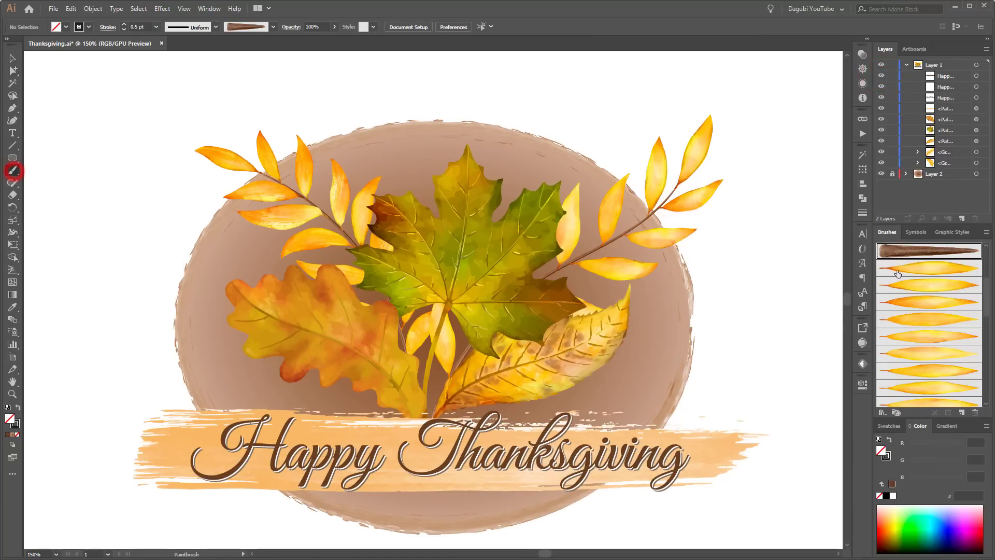
{"action": "left_click", "coordinate": [903, 251]}
{"action": "left_click", "coordinate": [125, 29]}
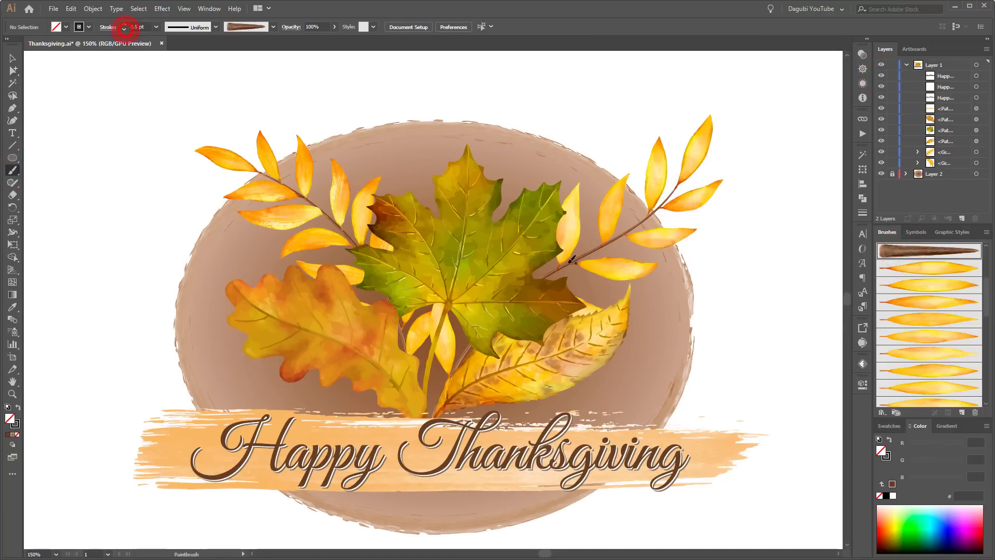
{"action": "scroll", "coordinate": [585, 256], "scroll_direction": "up", "scroll_amount": 3}
{"action": "left_click_drag", "start_coordinate": [704, 182], "coordinate": [526, 338]}
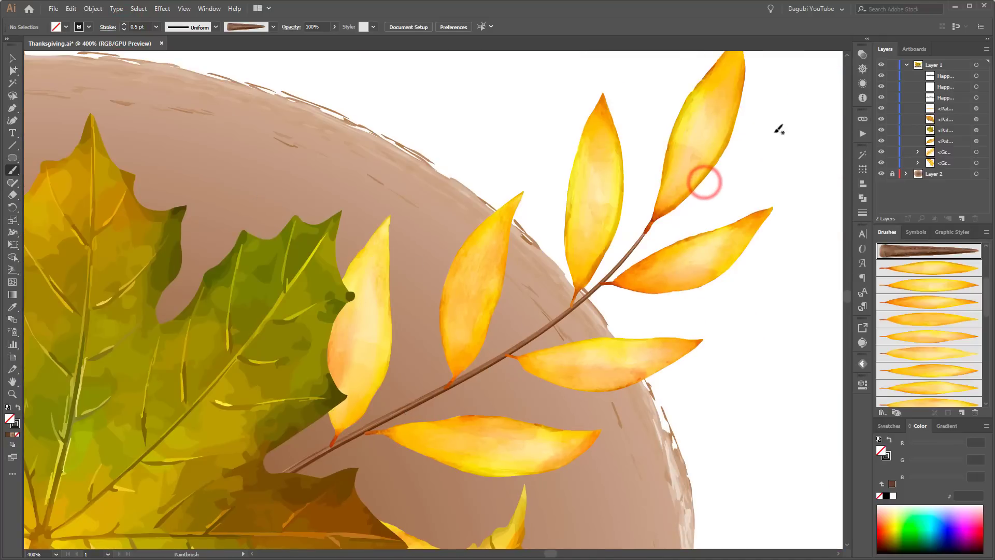
{"action": "left_click", "coordinate": [942, 64]}
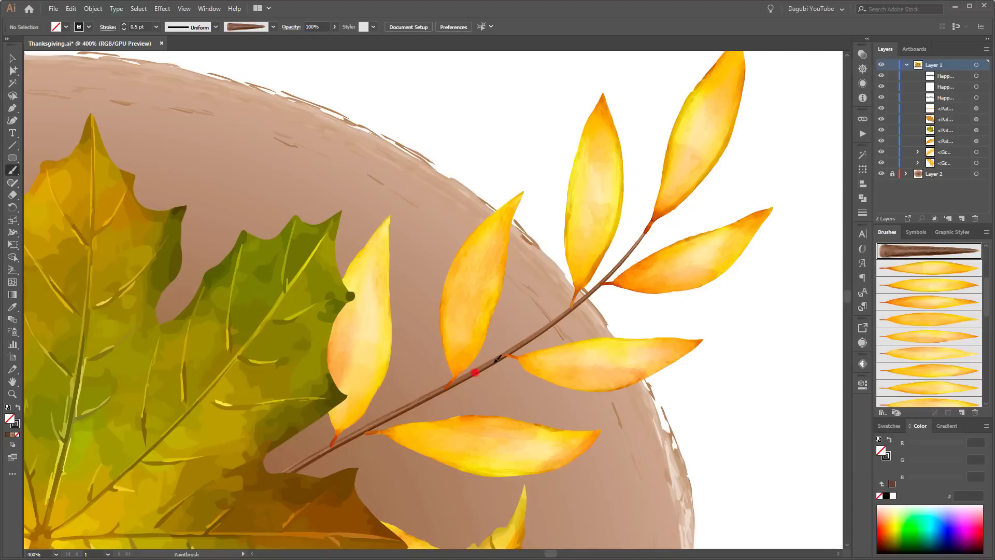
{"action": "mouse_move", "coordinate": [594, 243]}
{"action": "left_mouse_down"}
{"action": "mouse_move", "coordinate": [595, 177]}
{"action": "mouse_move", "coordinate": [566, 122]}
{"action": "left_mouse_up"}
{"action": "left_click_drag", "start_coordinate": [492, 165], "coordinate": [526, 148]}
{"action": "left_click", "coordinate": [529, 112], "text": "ctrl"}
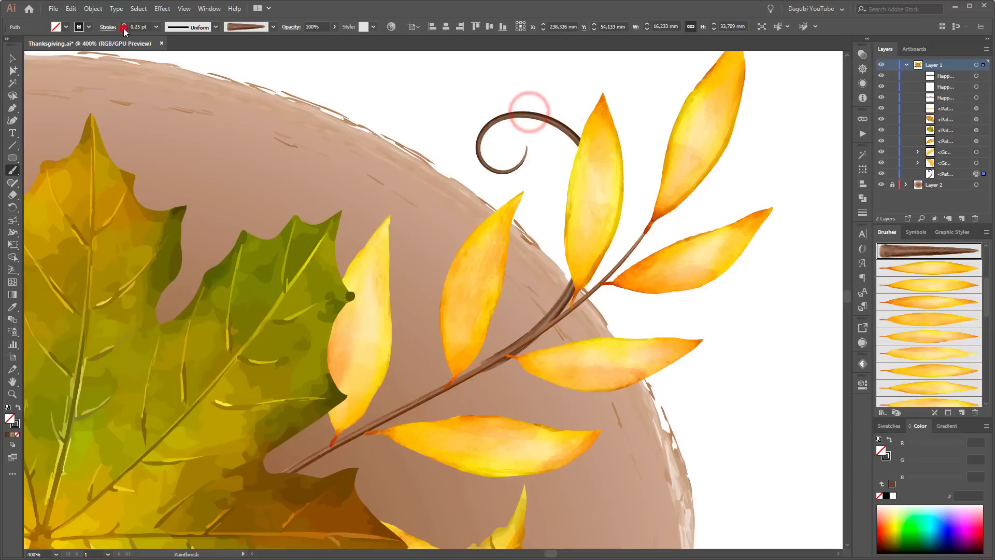
Paint a small brown tendril curling below the right branch, between its two outermost lower leaves.
{"action": "mouse_move", "coordinate": [590, 396]}
{"action": "left_mouse_down"}
{"action": "mouse_move", "coordinate": [579, 292]}
{"action": "mouse_move", "coordinate": [555, 361]}
{"action": "left_mouse_up"}
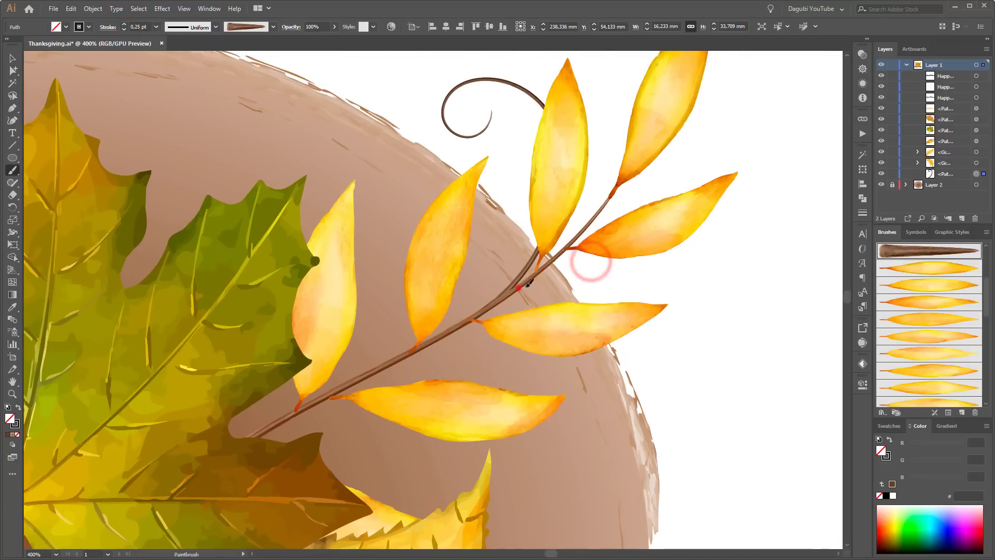
{"action": "mouse_move", "coordinate": [518, 287]}
{"action": "left_mouse_down"}
{"action": "mouse_move", "coordinate": [610, 276]}
{"action": "mouse_move", "coordinate": [608, 300]}
{"action": "mouse_move", "coordinate": [631, 285]}
{"action": "left_mouse_up"}
{"action": "key", "text": "ctrl+z"}
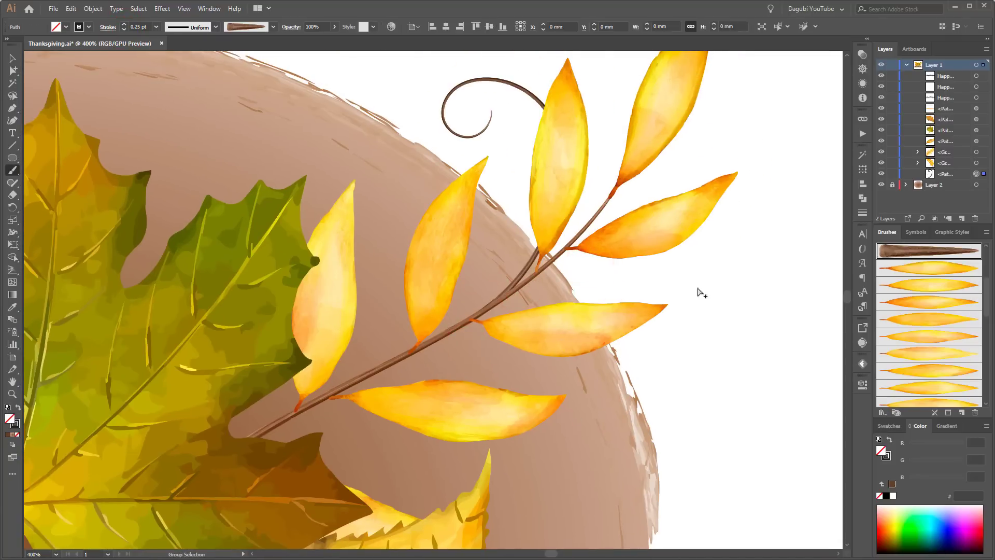
{"action": "left_click", "coordinate": [782, 296], "text": "ctrl"}
{"action": "mouse_move", "coordinate": [520, 286]}
{"action": "left_mouse_down"}
{"action": "mouse_move", "coordinate": [606, 249]}
{"action": "mouse_move", "coordinate": [638, 265]}
{"action": "mouse_move", "coordinate": [607, 284]}
{"action": "left_mouse_up"}
Paint a small brown tendril curling out above the left branch, between its upper leaves.
{"action": "left_click_drag", "start_coordinate": [421, 297], "coordinate": [543, 284]}
{"action": "scroll", "coordinate": [542, 284], "scroll_direction": "down", "scroll_amount": 2}
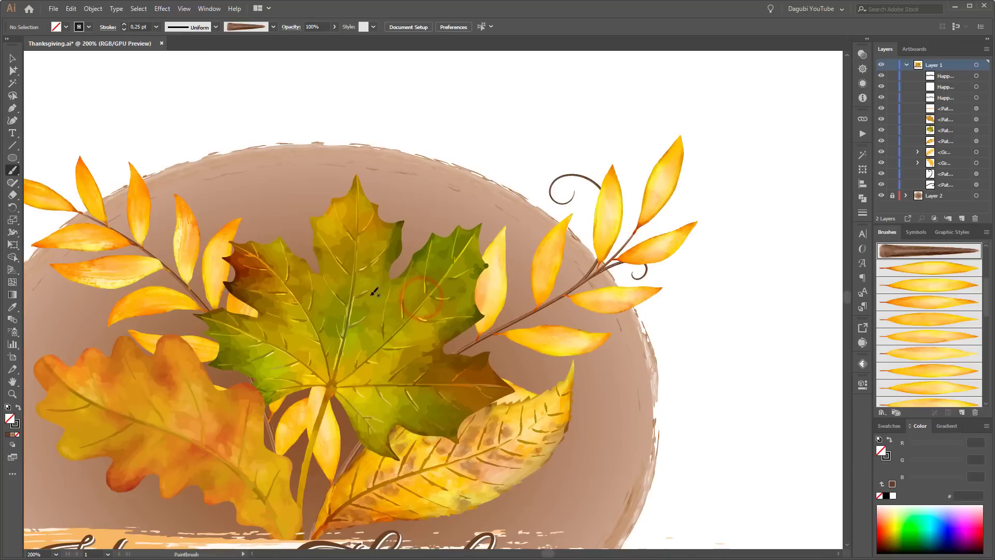
{"action": "left_click_drag", "start_coordinate": [353, 270], "coordinate": [529, 240]}
{"action": "scroll", "coordinate": [388, 210], "scroll_direction": "up", "scroll_amount": 1}
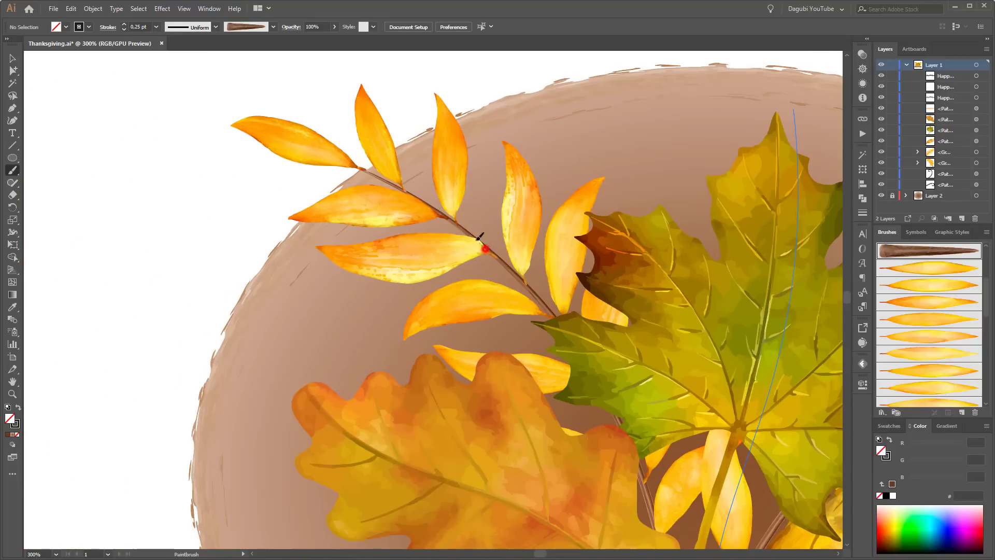
{"action": "mouse_move", "coordinate": [479, 238]}
{"action": "left_mouse_down"}
{"action": "mouse_move", "coordinate": [455, 211]}
{"action": "mouse_move", "coordinate": [449, 172]}
{"action": "mouse_move", "coordinate": [481, 162]}
{"action": "left_mouse_up"}
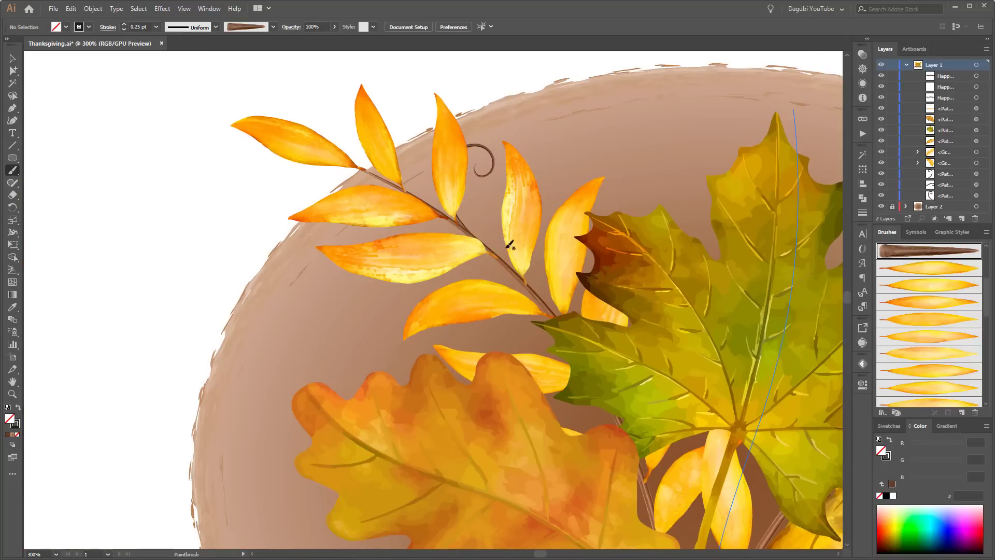
Paint a large brown spiral tendril extending outward from the oak leaf's left tip past the oval's edge.
{"action": "scroll", "coordinate": [539, 266], "scroll_direction": "down", "scroll_amount": 1}
{"action": "left_click_drag", "start_coordinate": [678, 318], "coordinate": [482, 225]}
{"action": "left_click_drag", "start_coordinate": [489, 271], "coordinate": [546, 254]}
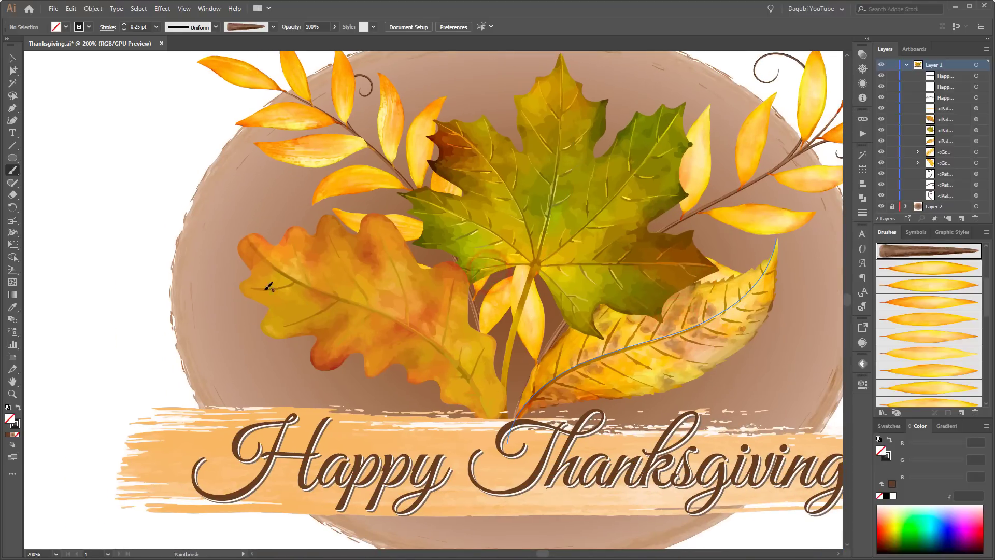
{"action": "mouse_move", "coordinate": [313, 279]}
{"action": "left_mouse_down"}
{"action": "mouse_move", "coordinate": [262, 257]}
{"action": "mouse_move", "coordinate": [196, 253]}
{"action": "mouse_move", "coordinate": [159, 276]}
{"action": "mouse_move", "coordinate": [157, 308]}
{"action": "mouse_move", "coordinate": [191, 323]}
{"action": "mouse_move", "coordinate": [188, 298]}
{"action": "left_mouse_up"}
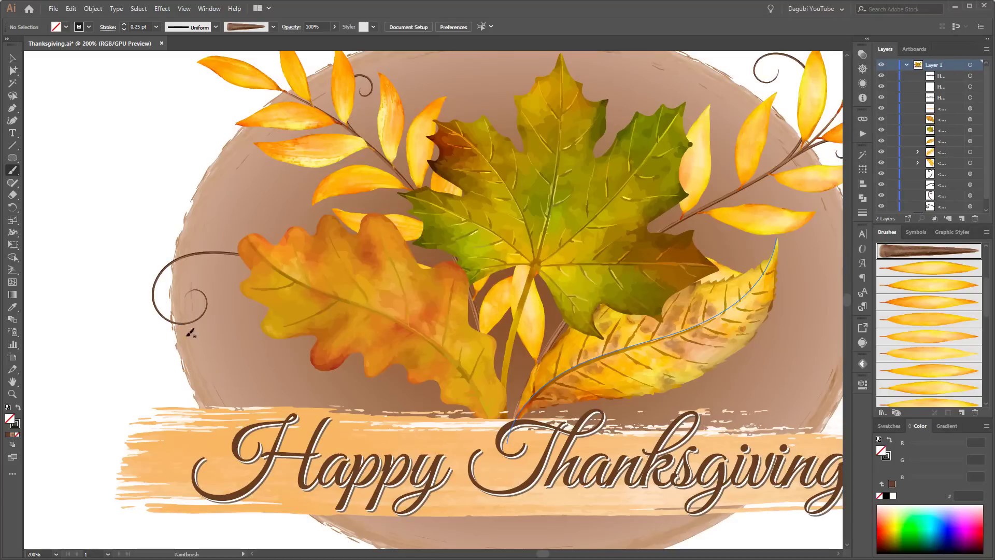
Open the branches_splashes brush library, enlarge its brush list and choose the tapered black stroke brush.
{"action": "left_click_drag", "start_coordinate": [436, 262], "coordinate": [377, 292]}
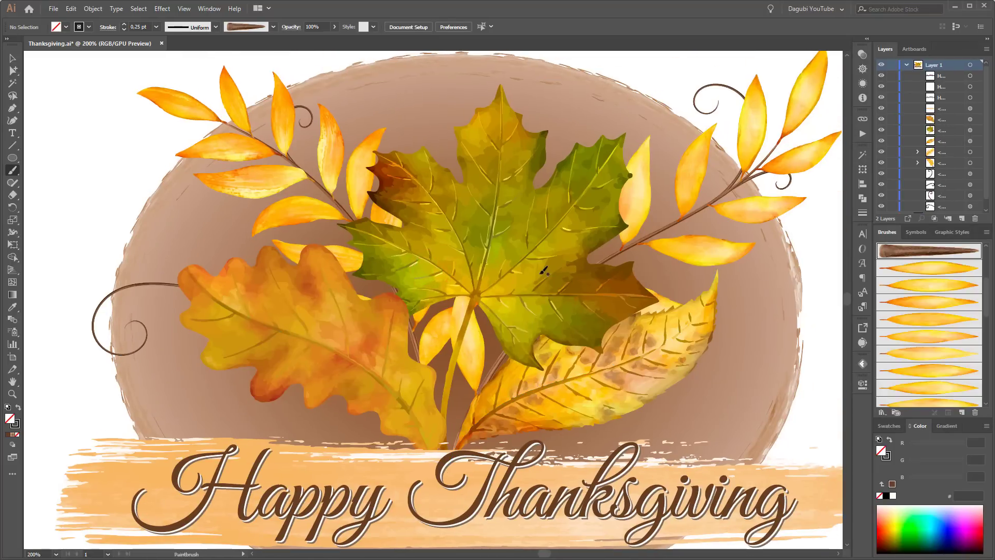
{"action": "left_click", "coordinate": [879, 413]}
{"action": "mouse_move", "coordinate": [926, 486]}
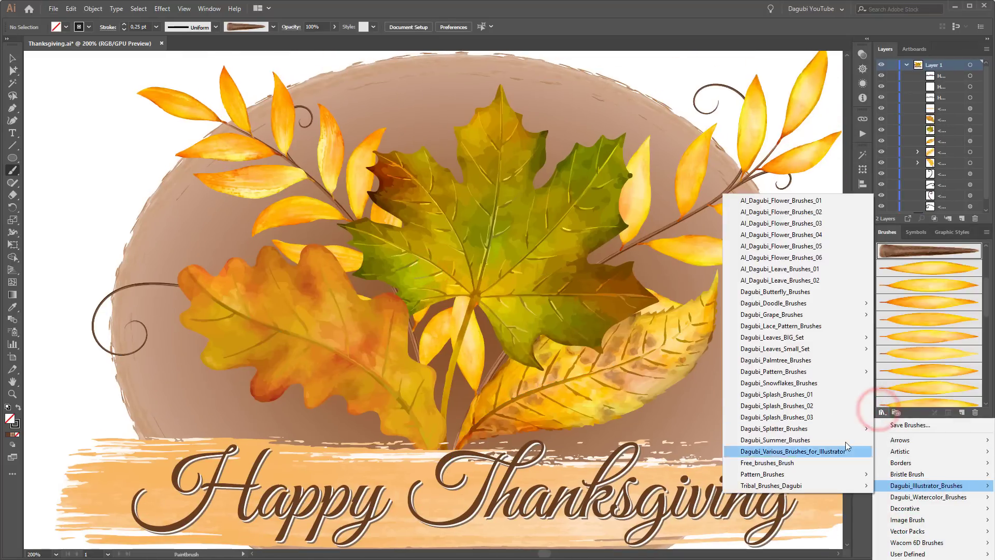
{"action": "mouse_move", "coordinate": [812, 348]}
{"action": "left_click", "coordinate": [897, 428]}
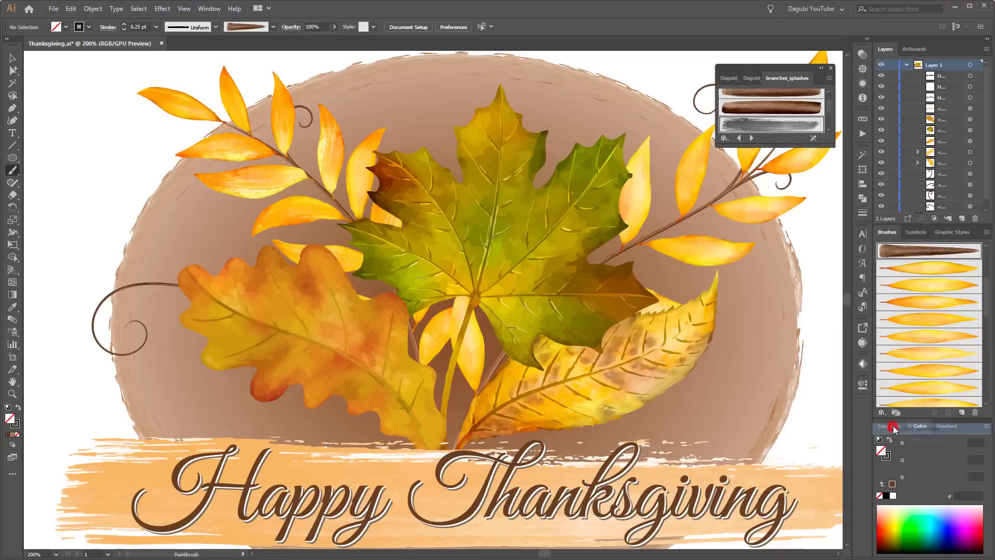
{"action": "left_click", "coordinate": [829, 145]}
{"action": "left_click_drag", "start_coordinate": [818, 297], "coordinate": [832, 342]}
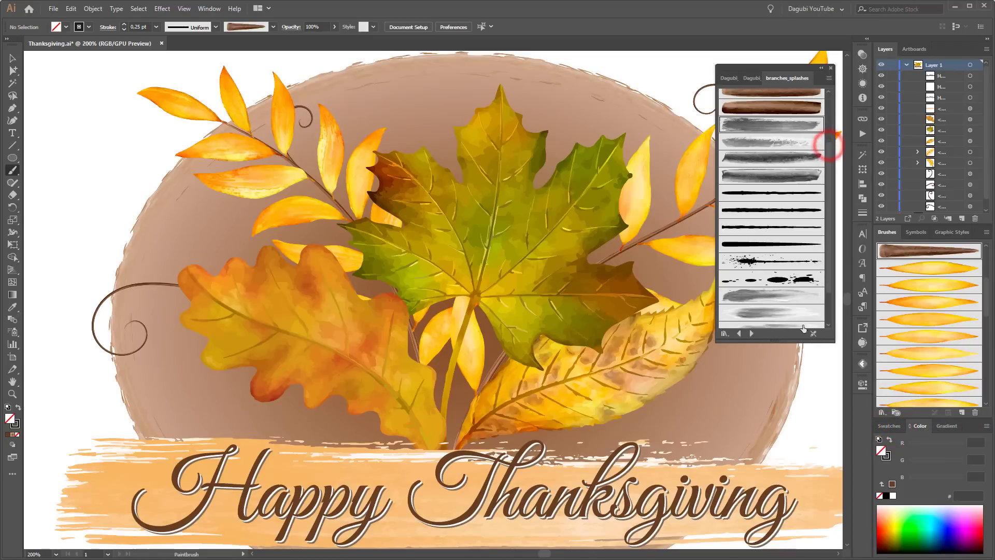
{"action": "left_click", "coordinate": [768, 244]}
Paint a curl about 14 × 20 mm with the tapered brush, looping behind the second upper leaf of the right branch, and select it.
{"action": "left_click", "coordinate": [898, 427]}
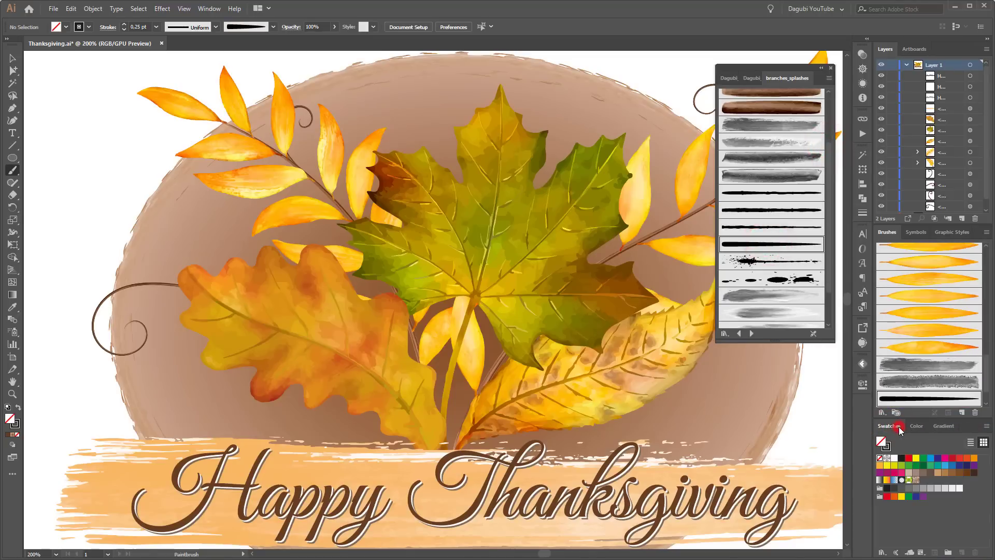
{"action": "left_click", "coordinate": [657, 263], "text": "ctrl"}
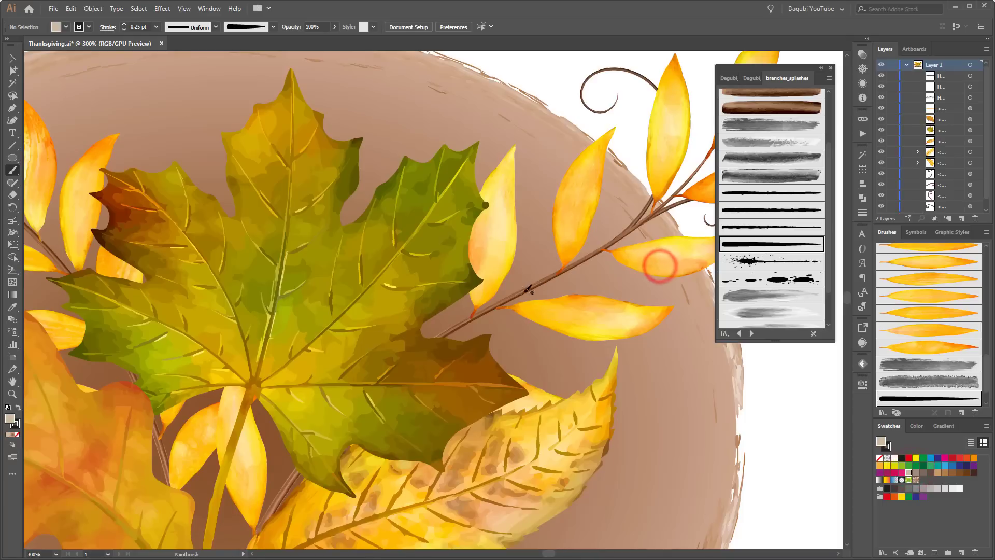
{"action": "mouse_move", "coordinate": [573, 267]}
{"action": "left_mouse_down"}
{"action": "mouse_move", "coordinate": [593, 246]}
{"action": "mouse_move", "coordinate": [603, 211]}
{"action": "mouse_move", "coordinate": [592, 178]}
{"action": "mouse_move", "coordinate": [546, 171]}
{"action": "left_mouse_up"}
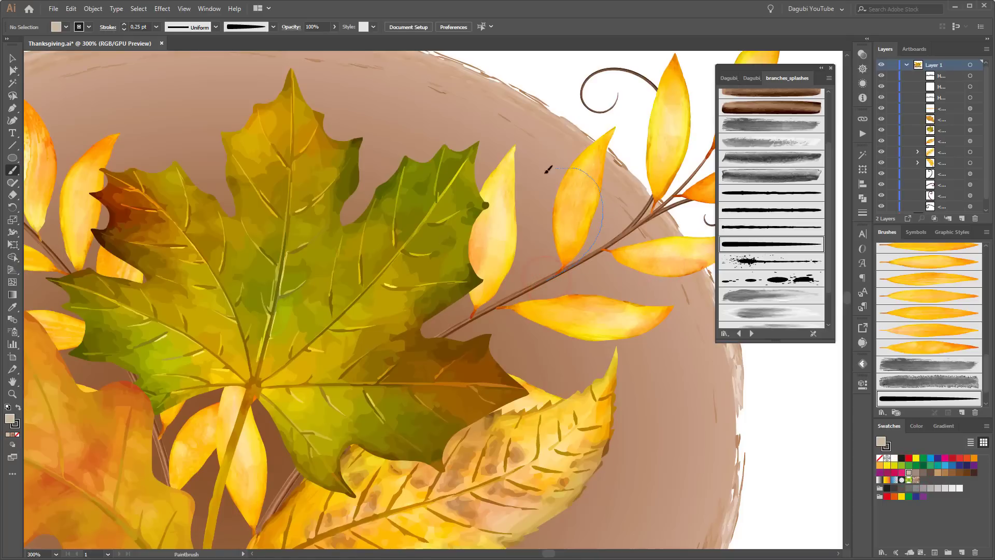
{"action": "left_click_drag", "start_coordinate": [535, 231], "coordinate": [547, 231]}
{"action": "left_click", "coordinate": [602, 234], "text": "ctrl"}
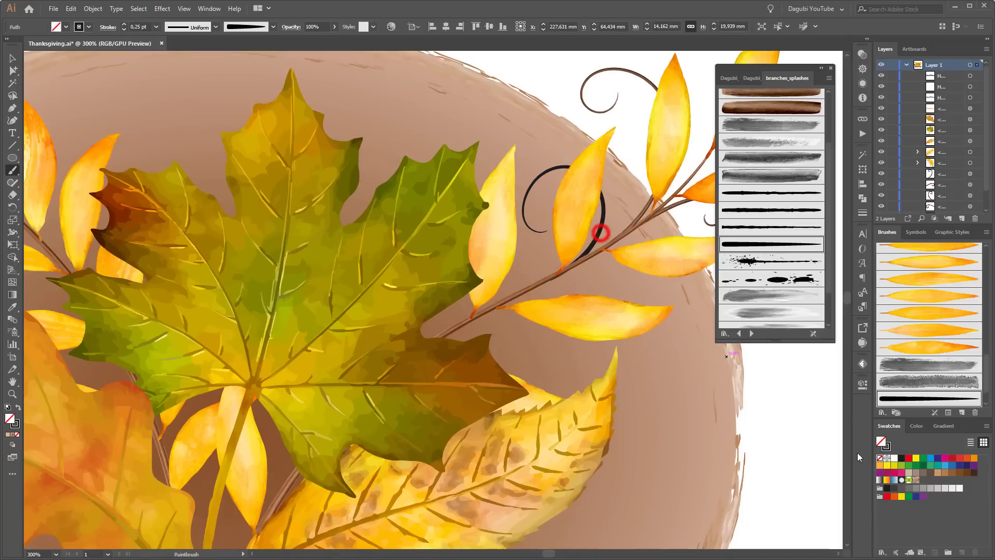
Give the selected curl a light beige stroke of RGB 232, 216, 184 and a weight of 0.2 pt.
{"action": "left_click", "coordinate": [887, 448]}
{"action": "left_click", "coordinate": [909, 472]}
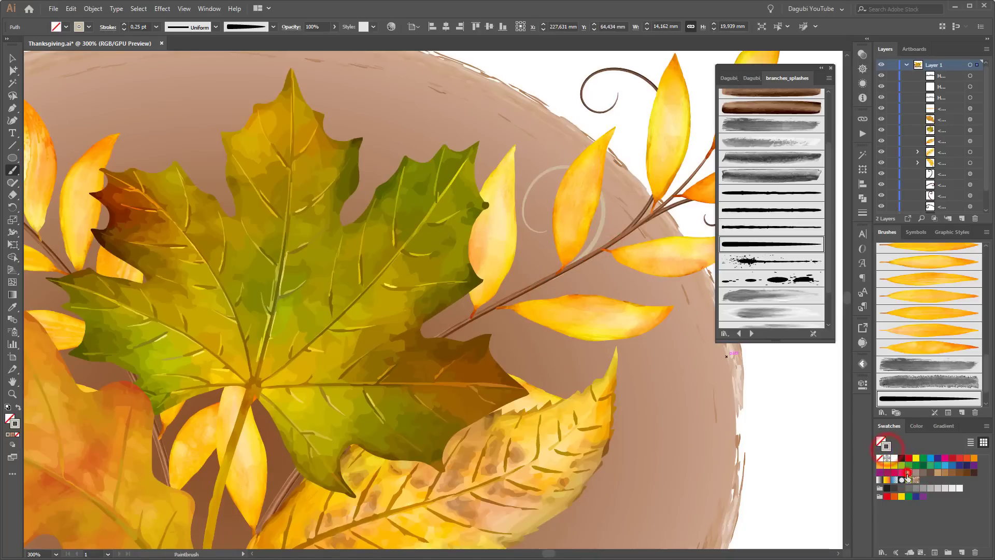
{"action": "left_click", "coordinate": [915, 428]}
{"action": "left_click", "coordinate": [958, 444]}
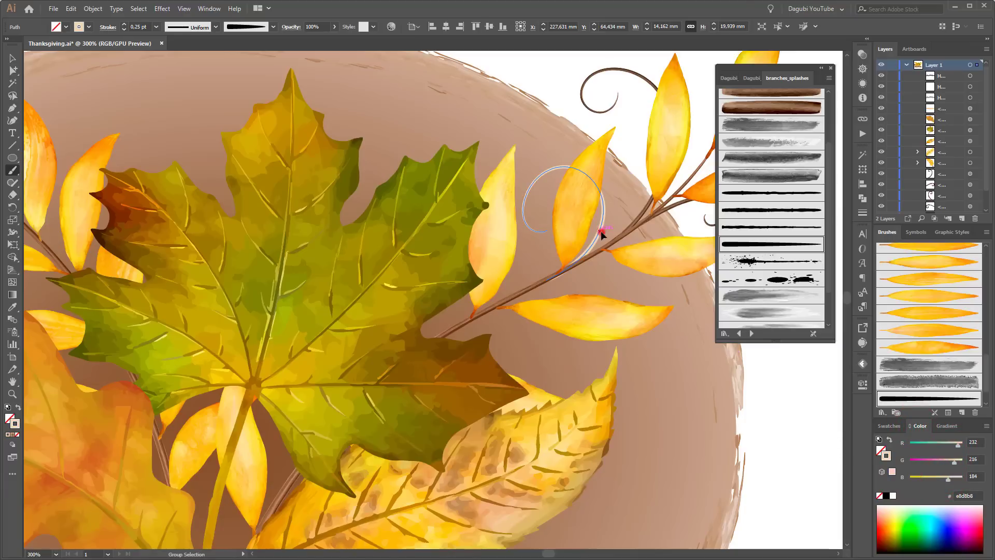
{"action": "left_click_drag", "start_coordinate": [709, 431], "coordinate": [618, 384]}
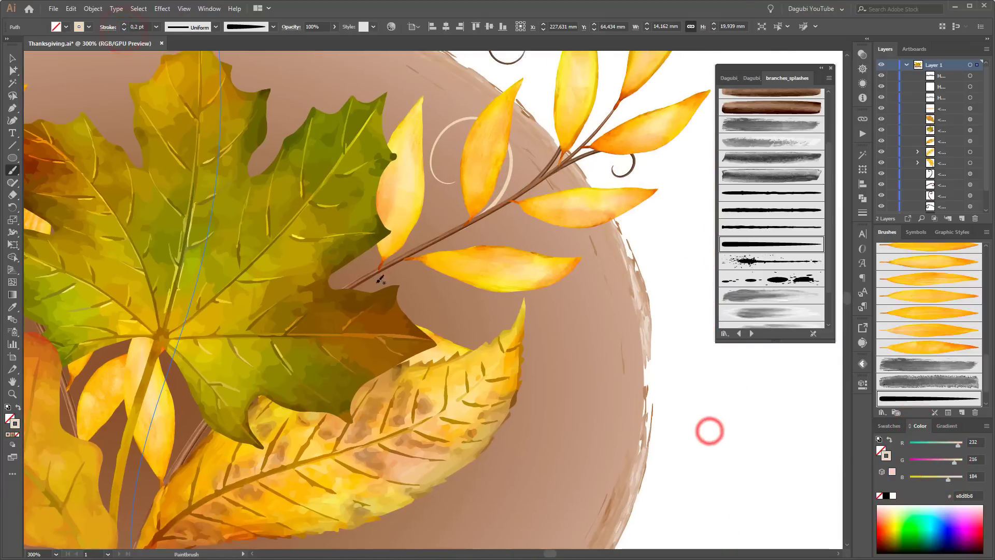
Paint a beige curl about 16 × 9 mm beneath the lowest leaf of the right branch and leave it deselected.
{"action": "mouse_move", "coordinate": [380, 273]}
{"action": "left_mouse_down"}
{"action": "mouse_move", "coordinate": [459, 273]}
{"action": "mouse_move", "coordinate": [466, 313]}
{"action": "mouse_move", "coordinate": [432, 303]}
{"action": "left_mouse_up"}
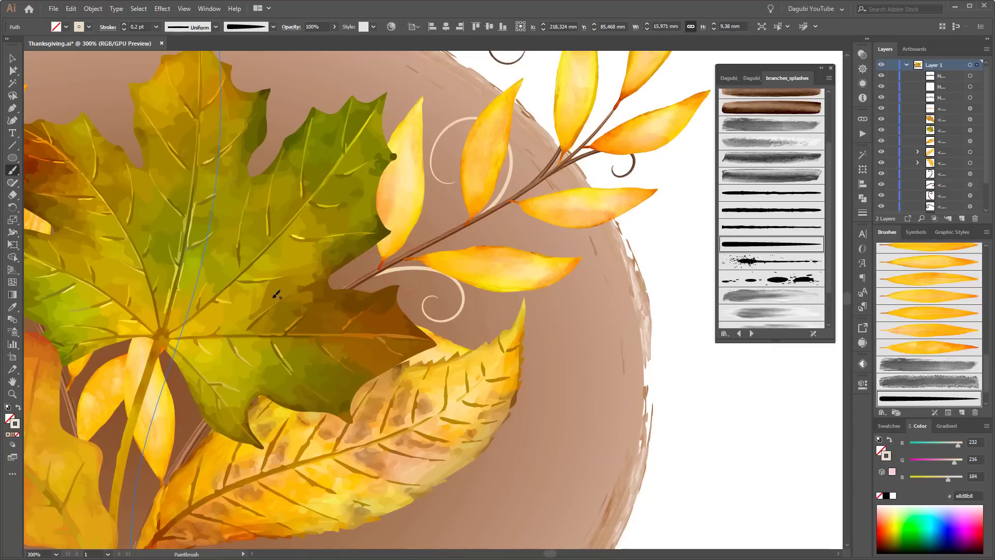
{"action": "left_click_drag", "start_coordinate": [278, 299], "coordinate": [437, 322]}
{"action": "scroll", "coordinate": [437, 322], "scroll_direction": "down", "scroll_amount": 2}
{"action": "left_click", "coordinate": [760, 427], "text": "ctrl"}
Paint two beige curls growing from the left branch, one above and one below its stem.
{"action": "left_click_drag", "start_coordinate": [279, 268], "coordinate": [444, 277]}
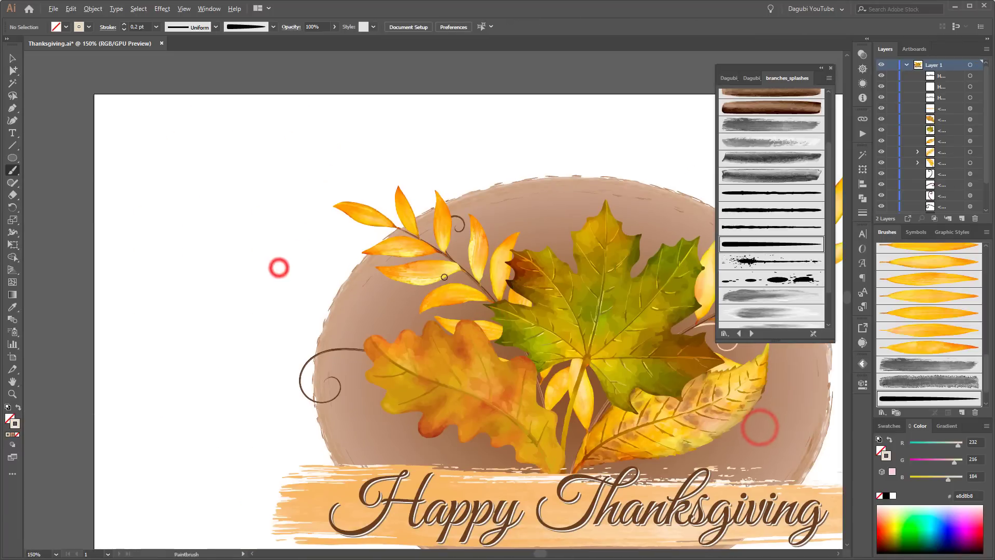
{"action": "scroll", "coordinate": [445, 277], "scroll_direction": "up", "scroll_amount": 2}
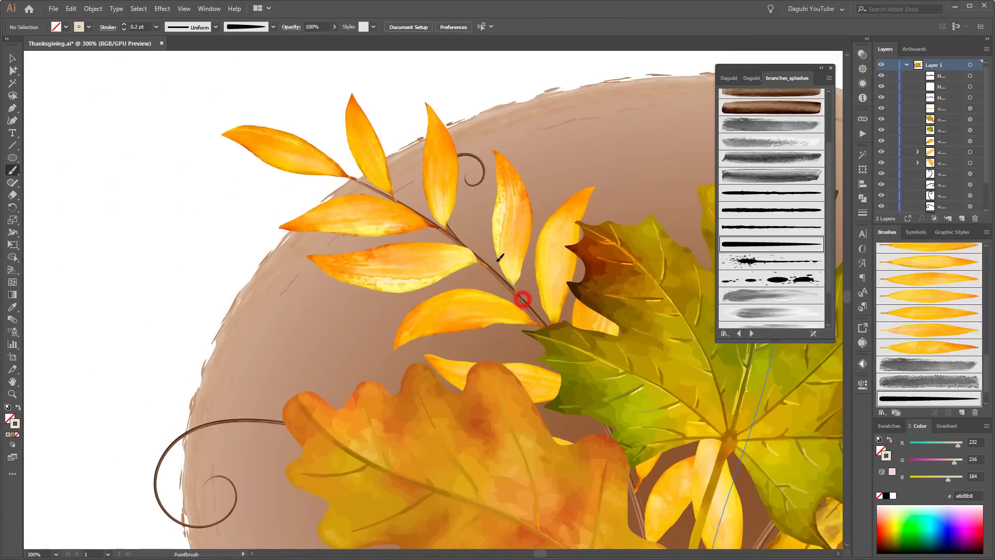
{"action": "mouse_move", "coordinate": [498, 260]}
{"action": "left_mouse_down"}
{"action": "mouse_move", "coordinate": [486, 232]}
{"action": "mouse_move", "coordinate": [495, 177]}
{"action": "mouse_move", "coordinate": [529, 152]}
{"action": "mouse_move", "coordinate": [562, 160]}
{"action": "mouse_move", "coordinate": [539, 171]}
{"action": "left_mouse_up"}
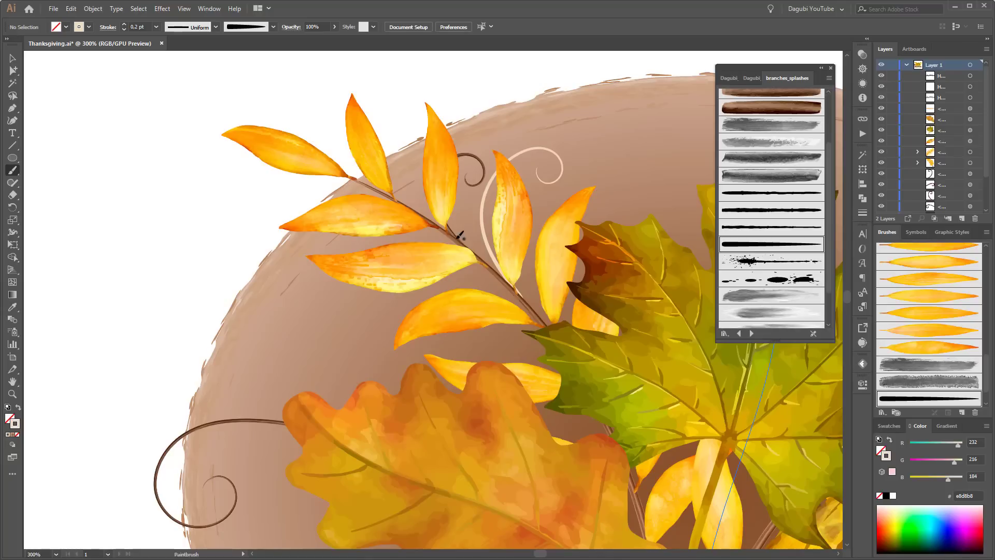
{"action": "mouse_move", "coordinate": [413, 217]}
{"action": "left_mouse_down"}
{"action": "mouse_move", "coordinate": [358, 220]}
{"action": "mouse_move", "coordinate": [322, 260]}
{"action": "mouse_move", "coordinate": [321, 294]}
{"action": "mouse_move", "coordinate": [351, 314]}
{"action": "left_mouse_up"}
Paint two beige curls by the oak leaf, one beside its outer edge and one above it.
{"action": "scroll", "coordinate": [432, 344], "scroll_direction": "down", "scroll_amount": 1}
{"action": "left_click_drag", "start_coordinate": [559, 419], "coordinate": [484, 293]}
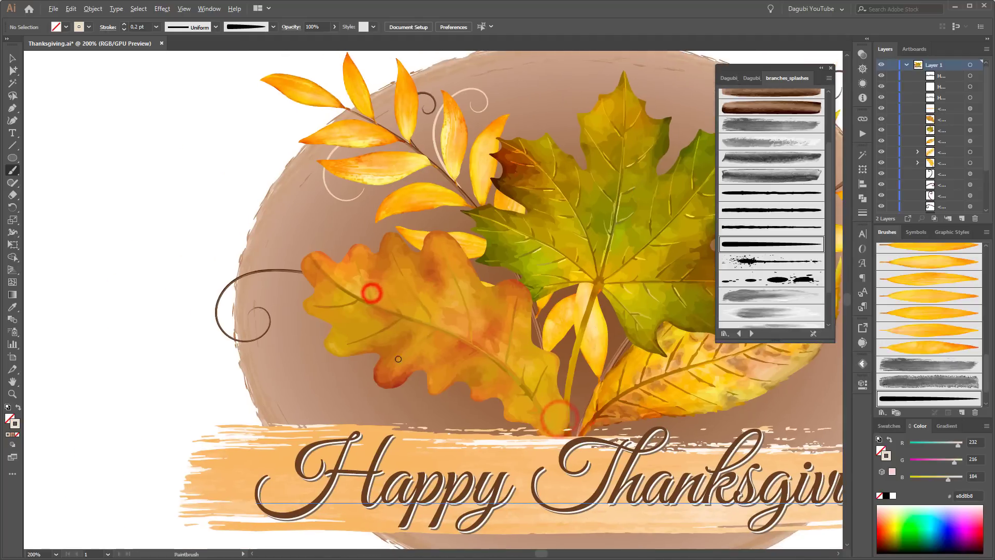
{"action": "scroll", "coordinate": [396, 363], "scroll_direction": "up", "scroll_amount": 1}
{"action": "mouse_move", "coordinate": [297, 246]}
{"action": "left_mouse_down"}
{"action": "mouse_move", "coordinate": [242, 287]}
{"action": "mouse_move", "coordinate": [234, 350]}
{"action": "mouse_move", "coordinate": [260, 365]}
{"action": "mouse_move", "coordinate": [272, 341]}
{"action": "mouse_move", "coordinate": [249, 339]}
{"action": "left_mouse_up"}
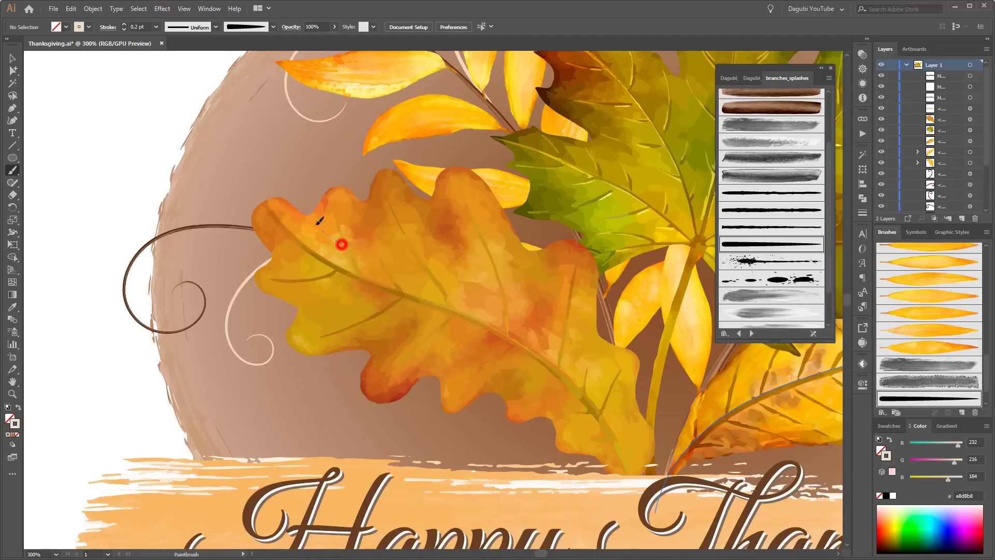
{"action": "mouse_move", "coordinate": [320, 221]}
{"action": "left_mouse_down"}
{"action": "mouse_move", "coordinate": [293, 181]}
{"action": "mouse_move", "coordinate": [309, 142]}
{"action": "mouse_move", "coordinate": [321, 170]}
{"action": "left_mouse_up"}
Reuse the large left tendril's brown brush style to paint a spiral about 42 × 20 mm beside the yellow leaf, with a 0.5 pt stroke.
{"action": "scroll", "coordinate": [422, 218], "scroll_direction": "down", "scroll_amount": 2}
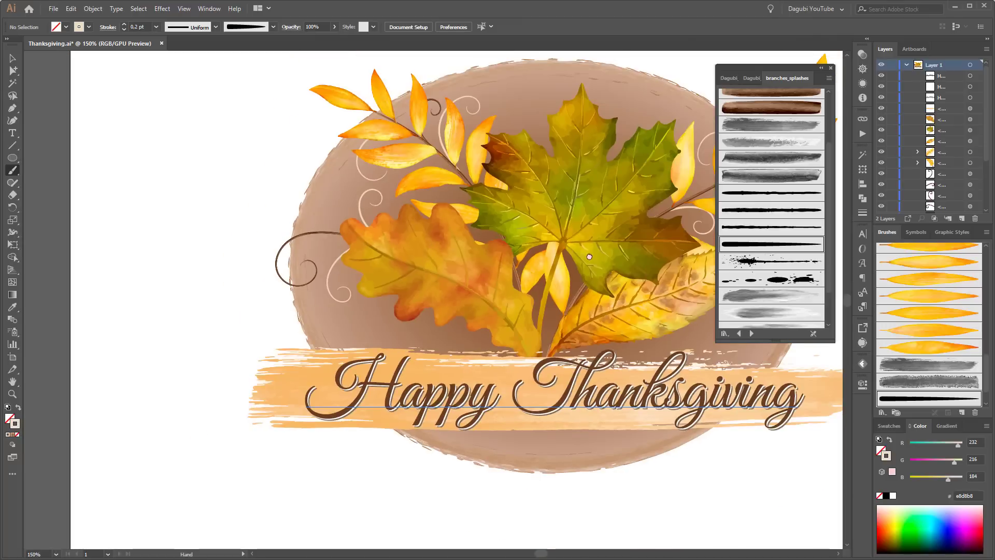
{"action": "scroll", "coordinate": [451, 259], "scroll_direction": "right", "scroll_amount": 3}
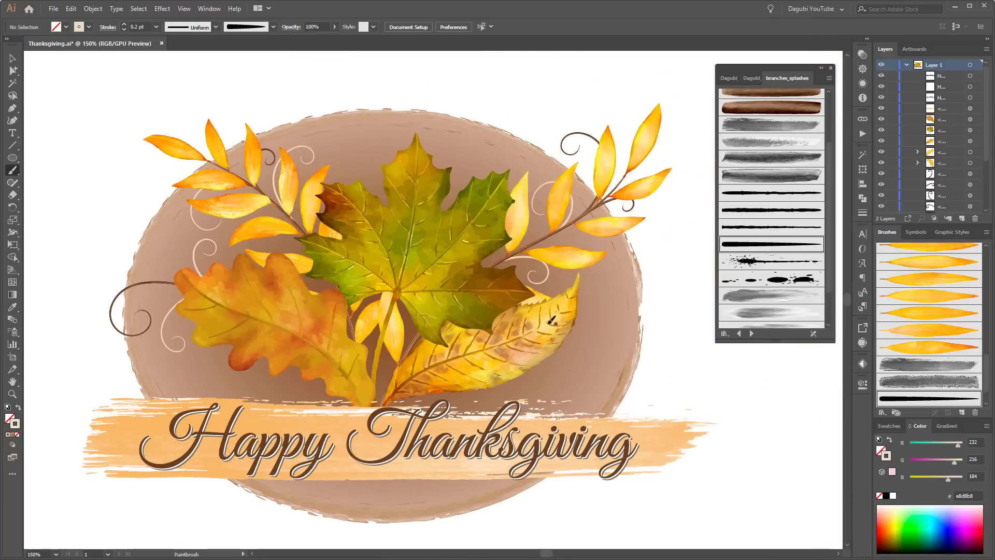
{"action": "left_click", "coordinate": [164, 289], "text": "ctrl"}
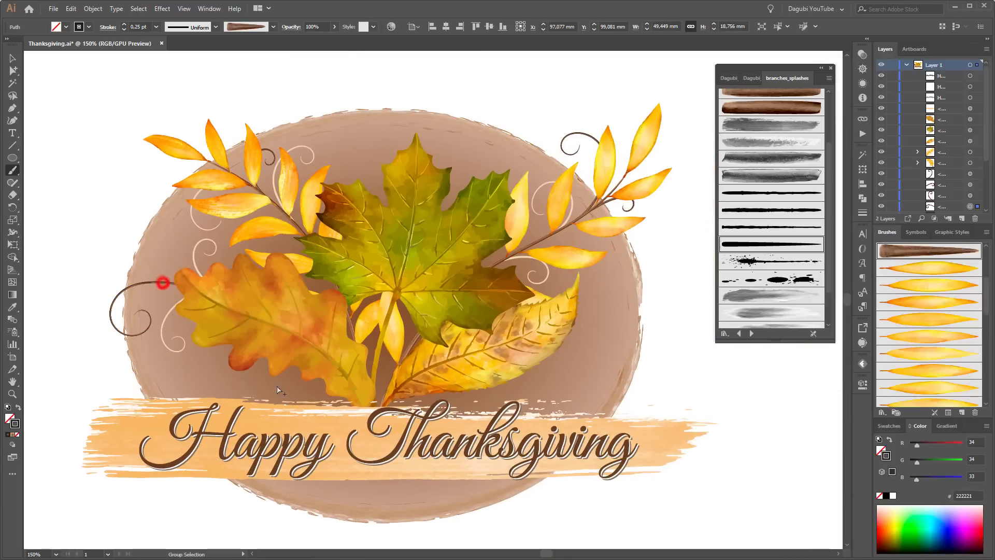
{"action": "left_click", "coordinate": [762, 533], "text": "ctrl"}
{"action": "mouse_move", "coordinate": [517, 349]}
{"action": "left_mouse_down"}
{"action": "mouse_move", "coordinate": [577, 333]}
{"action": "mouse_move", "coordinate": [627, 354]}
{"action": "mouse_move", "coordinate": [585, 375]}
{"action": "left_mouse_up"}
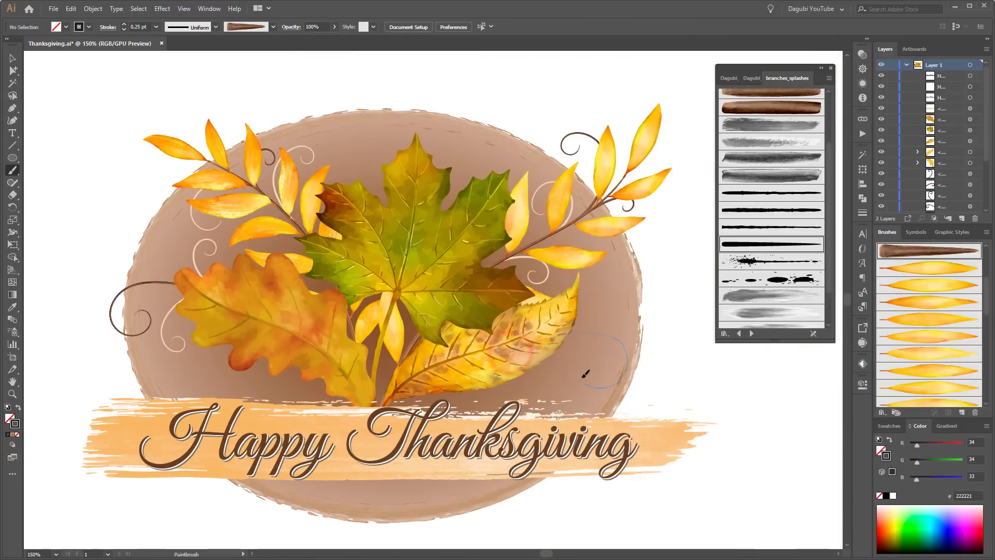
{"action": "left_click_drag", "start_coordinate": [606, 333], "coordinate": [600, 336]}
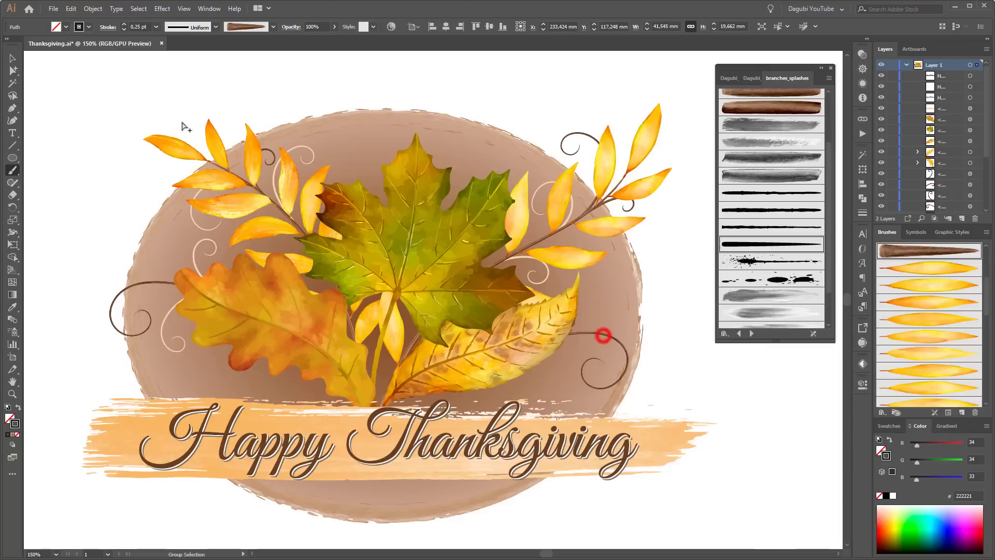
{"action": "left_click", "coordinate": [124, 24]}
{"action": "left_click", "coordinate": [81, 80]}
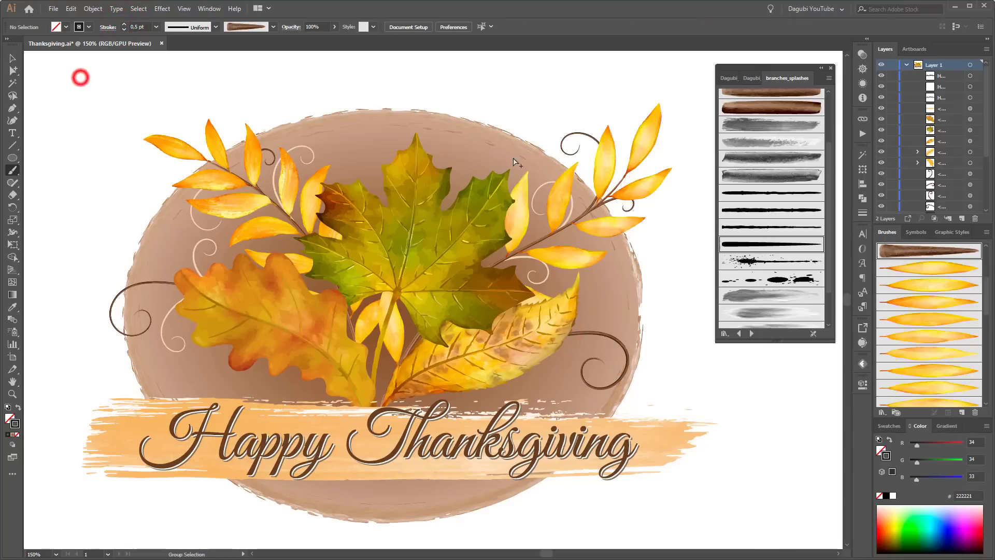
Collect all the curly tendril paths of Layer 1 in a new sublayer and toggle its visibility to check the contents.
{"action": "scroll", "coordinate": [933, 135], "scroll_direction": "down", "scroll_amount": 3}
{"action": "left_click", "coordinate": [959, 90]}
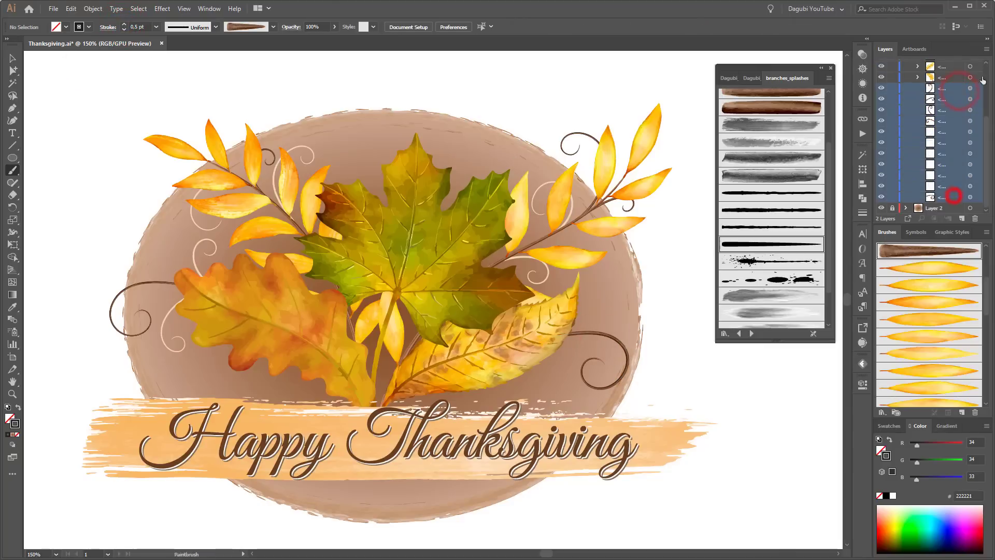
{"action": "right_click", "coordinate": [955, 196]}
{"action": "left_click", "coordinate": [928, 193]}
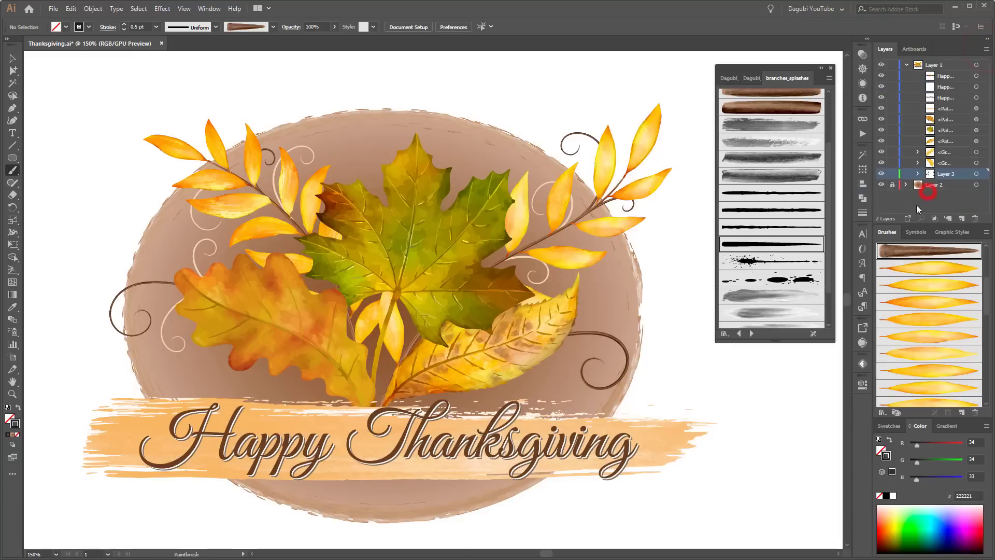
{"action": "left_click", "coordinate": [882, 171]}
{"action": "left_click", "coordinate": [882, 171]}
Collect the three large leaf paths in a new sublayer and close the floating brush library.
{"action": "left_click", "coordinate": [956, 121]}
{"action": "left_click", "coordinate": [954, 141], "text": "shift"}
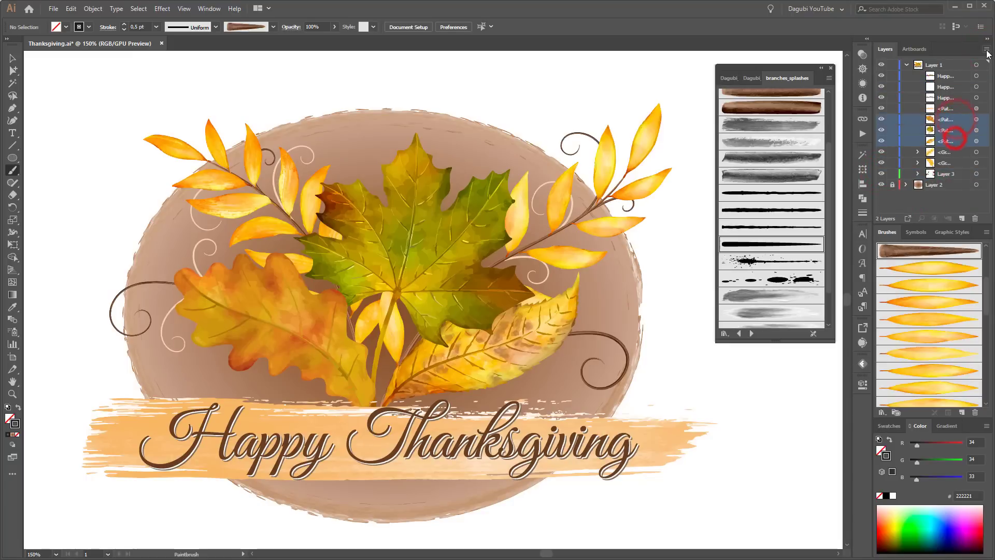
{"action": "left_click", "coordinate": [986, 49]}
{"action": "left_click", "coordinate": [931, 193]}
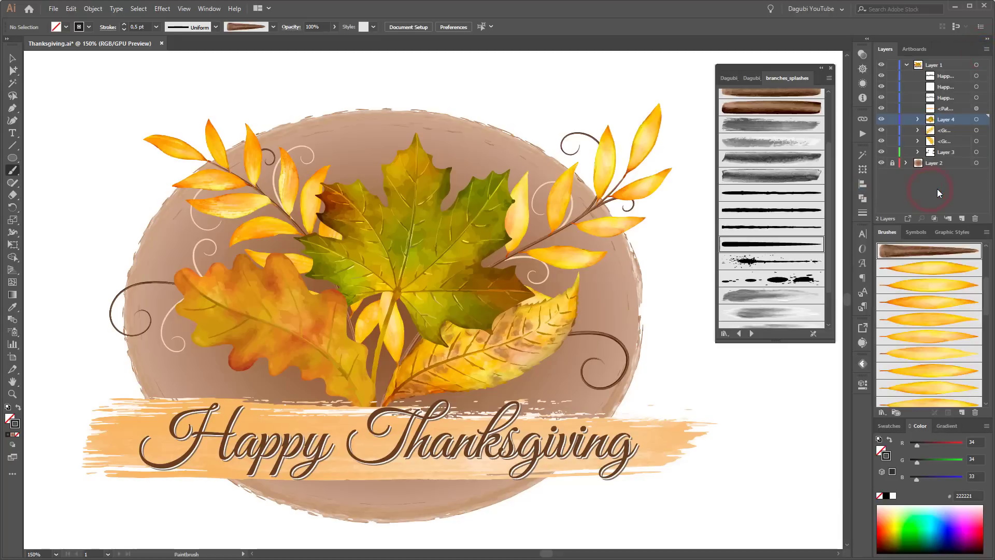
{"action": "left_click", "coordinate": [830, 68]}
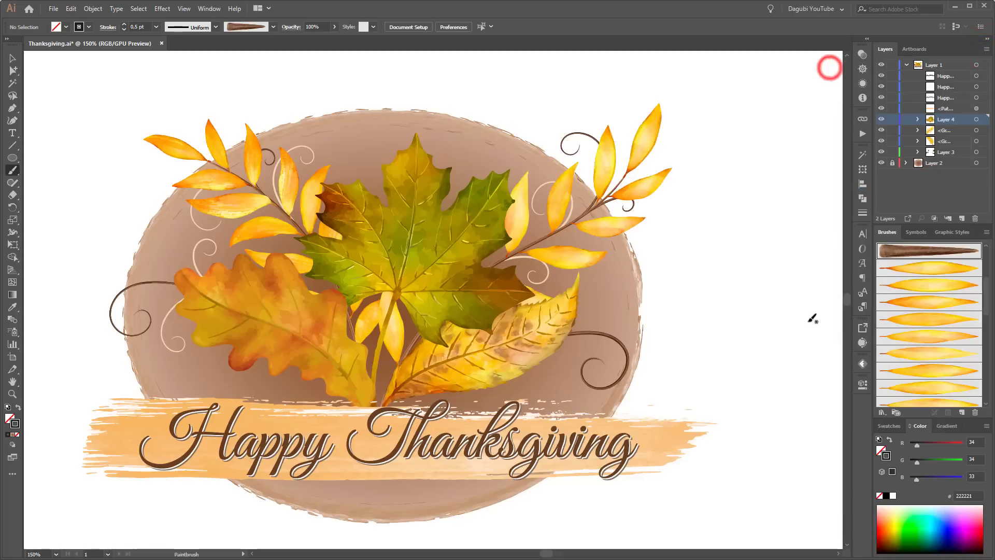
Fit the artboard in view, collect the three Happy Thanksgiving text objects in a new sublayer and toggle its visibility to check them.
{"action": "key", "text": "ctrl+0"}
{"action": "left_click", "coordinate": [955, 74]}
{"action": "left_click", "coordinate": [945, 97], "text": "shift"}
{"action": "left_click", "coordinate": [985, 50]}
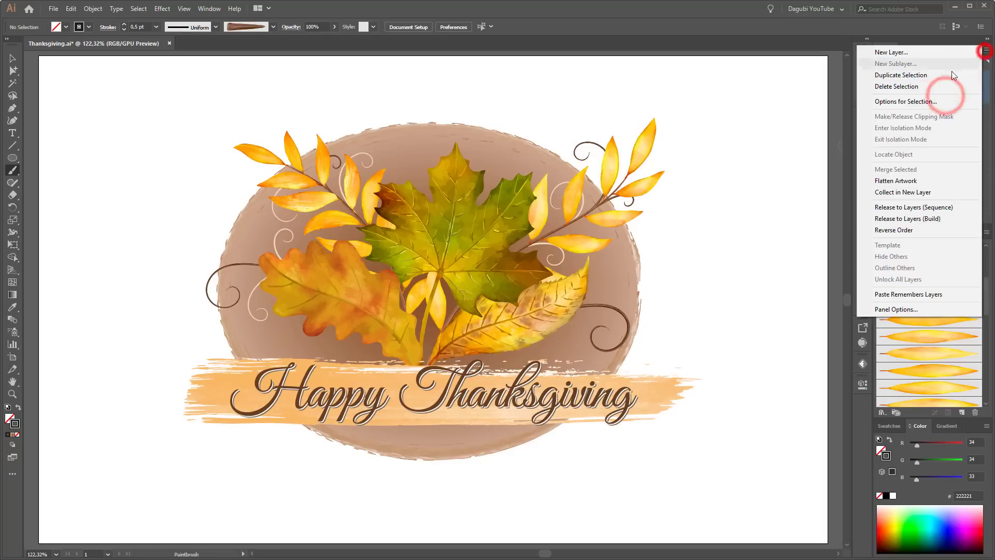
{"action": "left_click", "coordinate": [912, 193]}
{"action": "left_click", "coordinate": [882, 76]}
{"action": "left_click", "coordinate": [881, 77]}
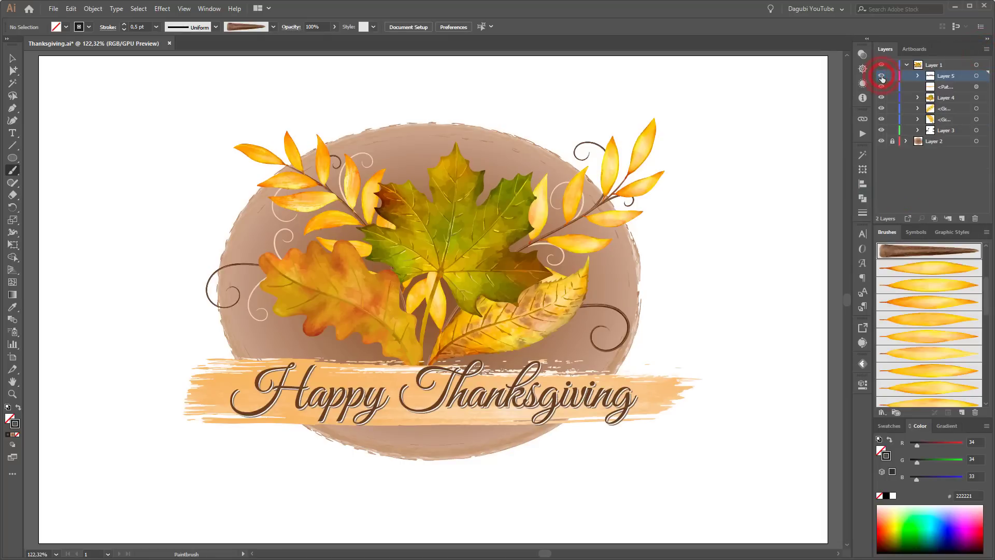
Open the Dagubi_Birch_Small_Set brush library and enlarge it to show its yellow-green leaf brushes.
{"action": "left_click", "coordinate": [882, 412]}
{"action": "mouse_move", "coordinate": [912, 486]}
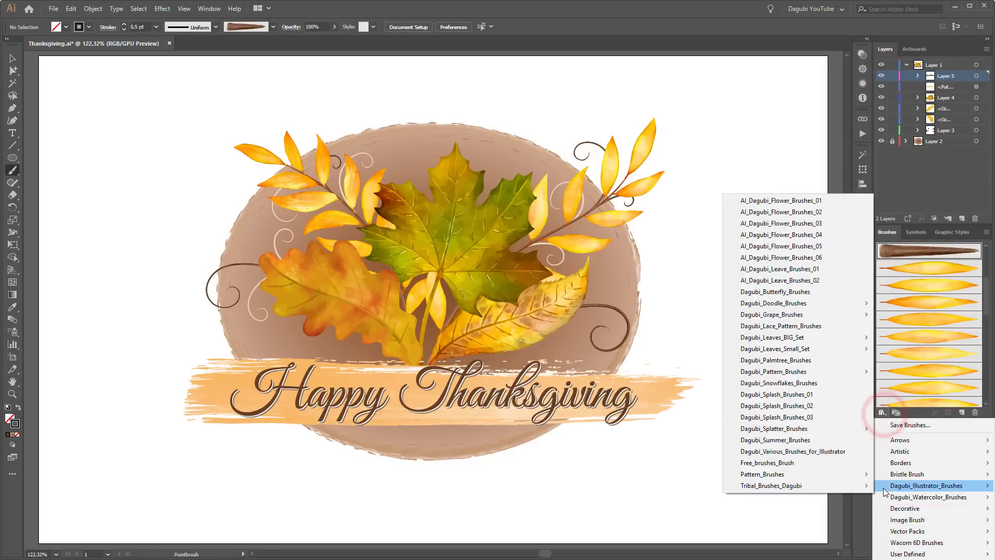
{"action": "mouse_move", "coordinate": [811, 346]}
{"action": "left_click", "coordinate": [910, 344]}
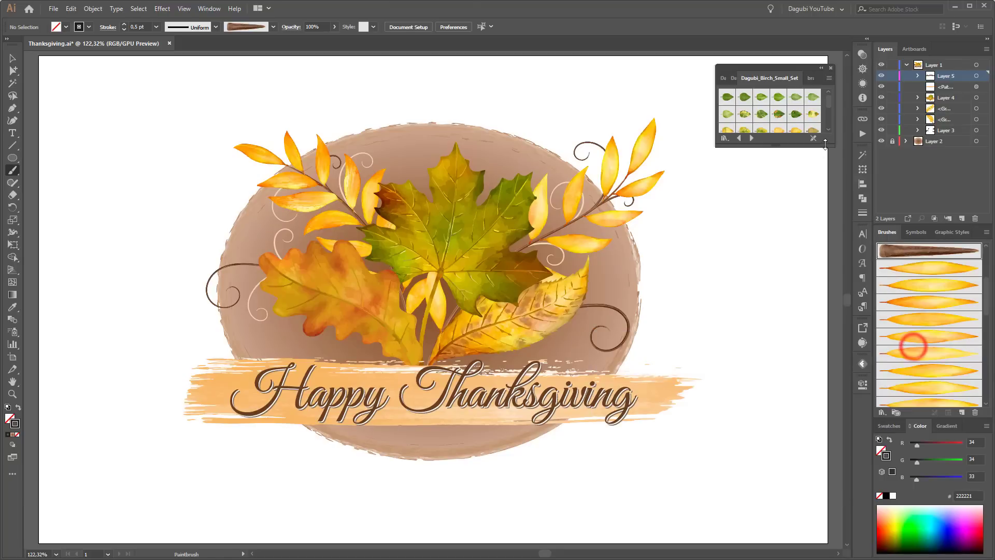
{"action": "left_click_drag", "start_coordinate": [825, 145], "coordinate": [800, 505]}
{"action": "scroll", "coordinate": [775, 310], "scroll_direction": "down", "scroll_amount": 10}
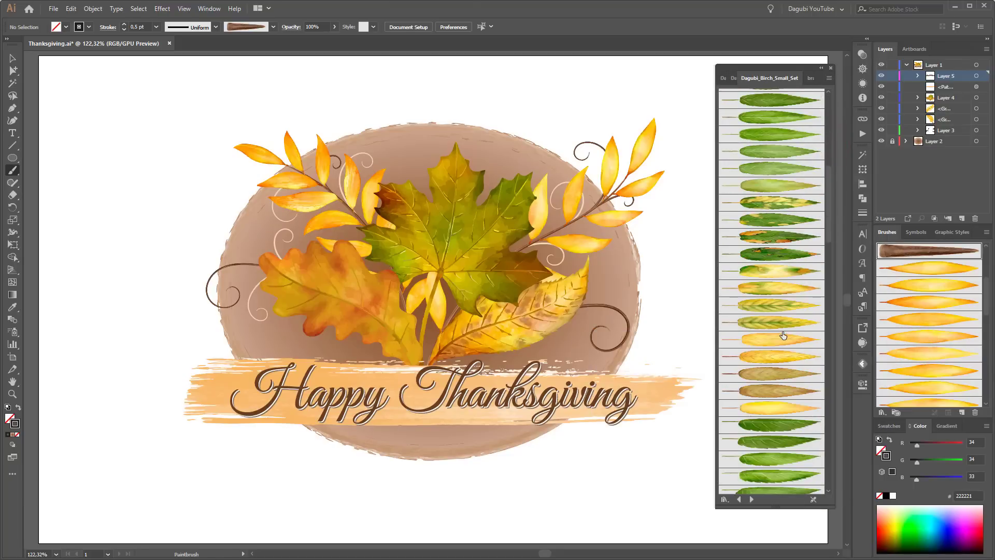
Paint a yellow-green birch leaf about 17 × 6 mm over the oval's right edge, set its stroke to 1 pt and deselect it.
{"action": "left_click", "coordinate": [775, 310]}
{"action": "left_click_drag", "start_coordinate": [12, 445], "coordinate": [40, 447]}
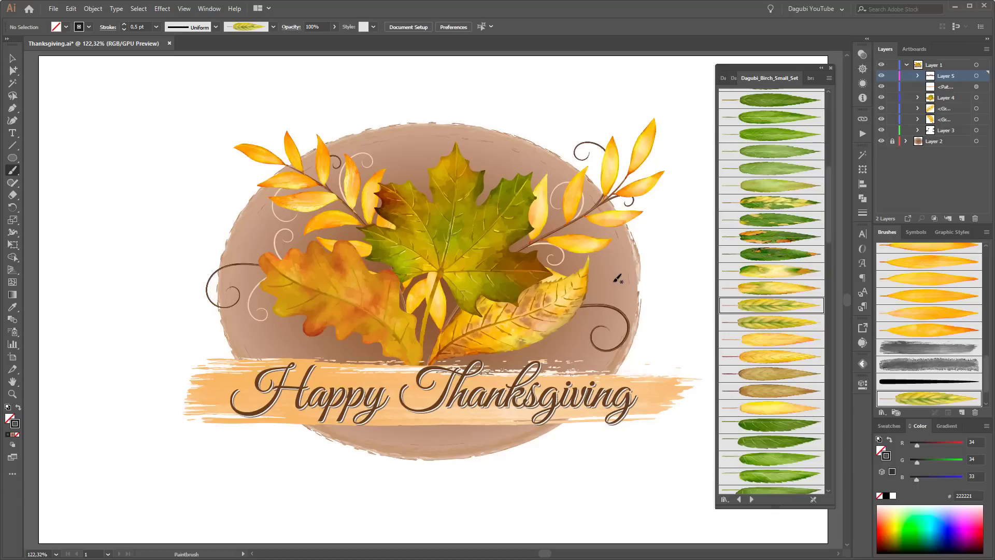
{"action": "left_click_drag", "start_coordinate": [640, 273], "coordinate": [648, 272]}
{"action": "left_click", "coordinate": [638, 273], "text": "ctrl"}
{"action": "left_click", "coordinate": [123, 24]}
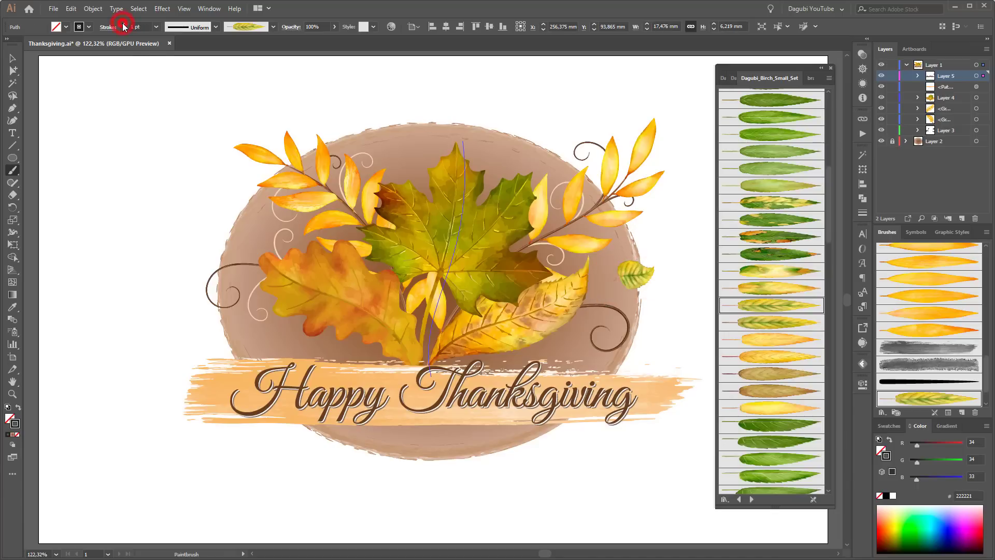
{"action": "left_click", "coordinate": [114, 92], "text": "ctrl"}
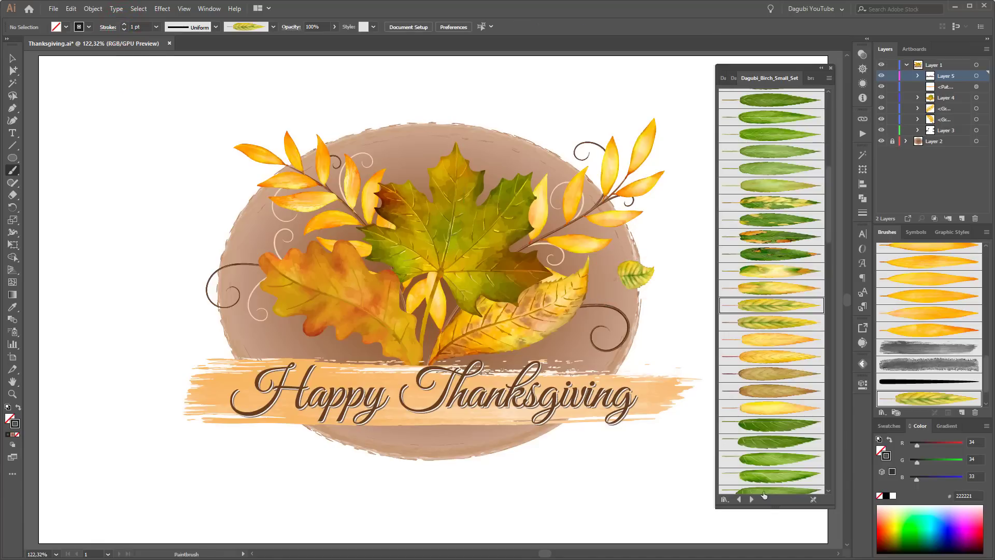
Paint a small yellow leaf on the oval's upper edge, right of the maple leaf's tip, using a Dagubi_Cherry_Small_Set brush.
{"action": "left_click", "coordinate": [752, 500]}
{"action": "scroll", "coordinate": [766, 391], "scroll_direction": "down", "scroll_amount": 5}
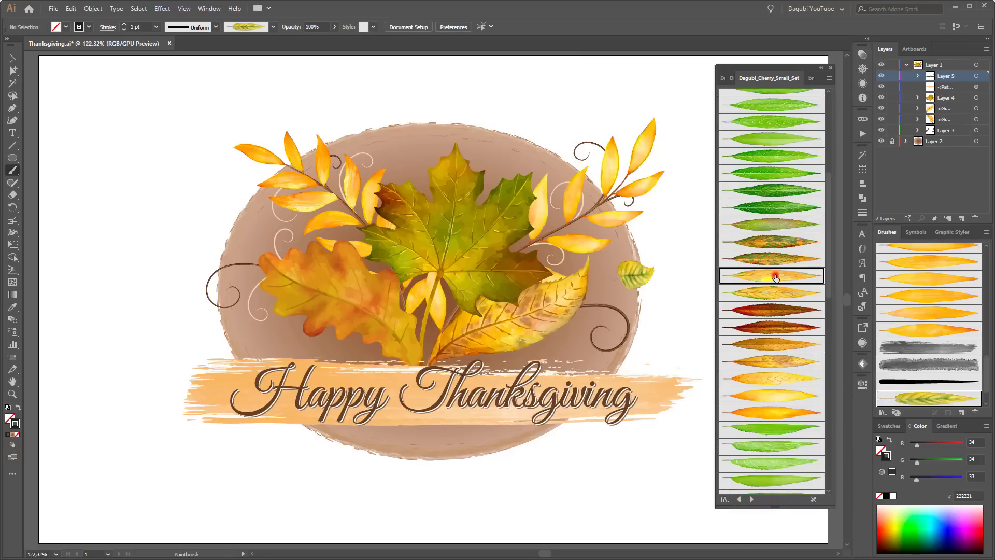
{"action": "left_click", "coordinate": [775, 277]}
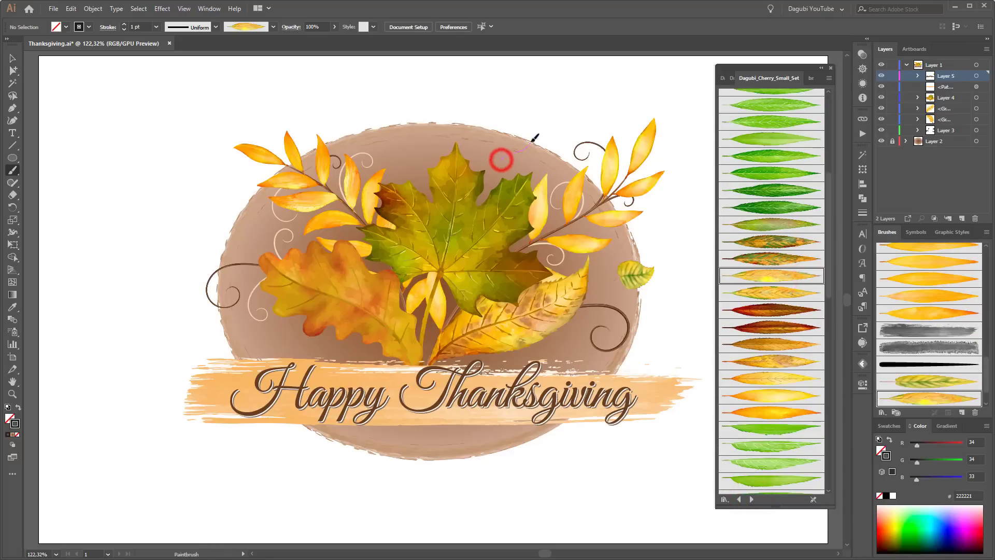
{"action": "left_click_drag", "start_coordinate": [533, 138], "coordinate": [531, 129]}
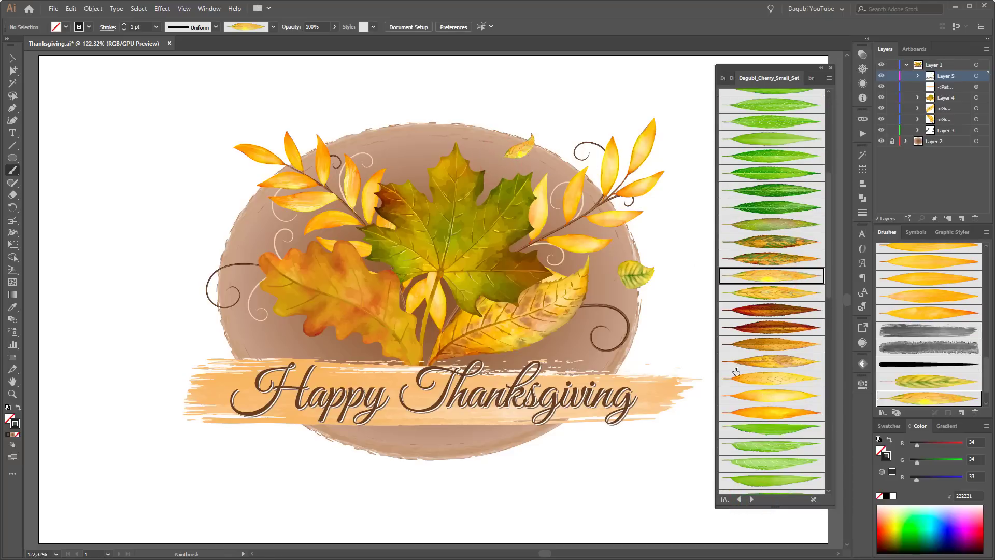
Shift the small birch leaf slightly outward, make it slimmer with a 1 pt stroke, and deselect it.
{"action": "left_click_drag", "start_coordinate": [647, 282], "coordinate": [648, 283]}
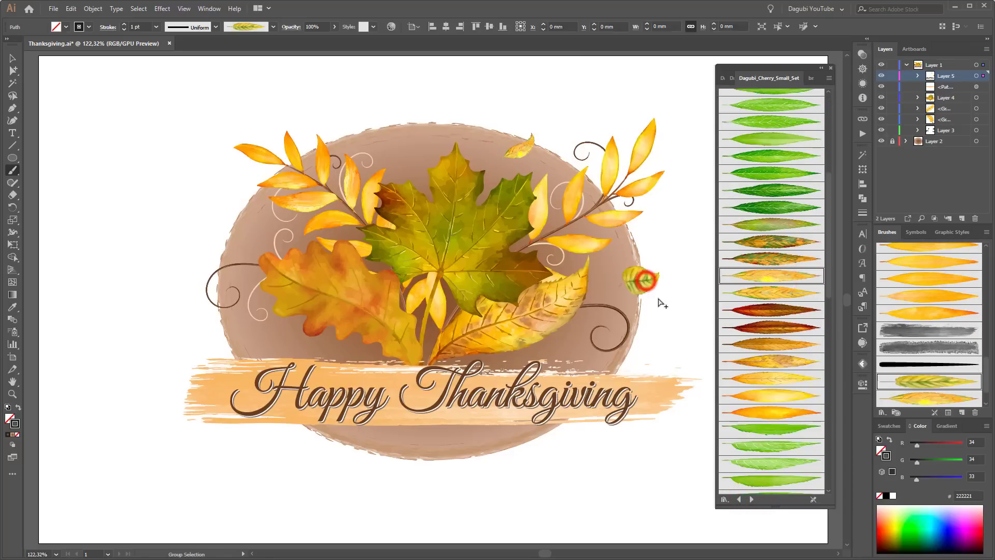
{"action": "left_click", "coordinate": [124, 30]}
{"action": "left_click", "coordinate": [59, 133], "text": "ctrl"}
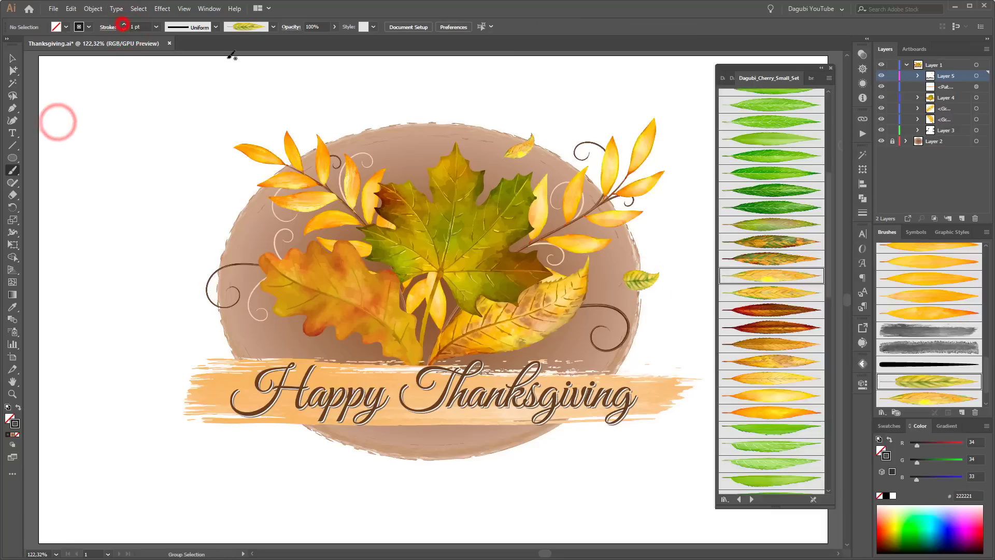
Paint a cherry leaf about 24 × 9 mm beneath the right brown spiral and switch its brush from dark red to golden brown.
{"action": "scroll", "coordinate": [769, 402], "scroll_direction": "up", "scroll_amount": 5}
{"action": "left_click", "coordinate": [778, 420]}
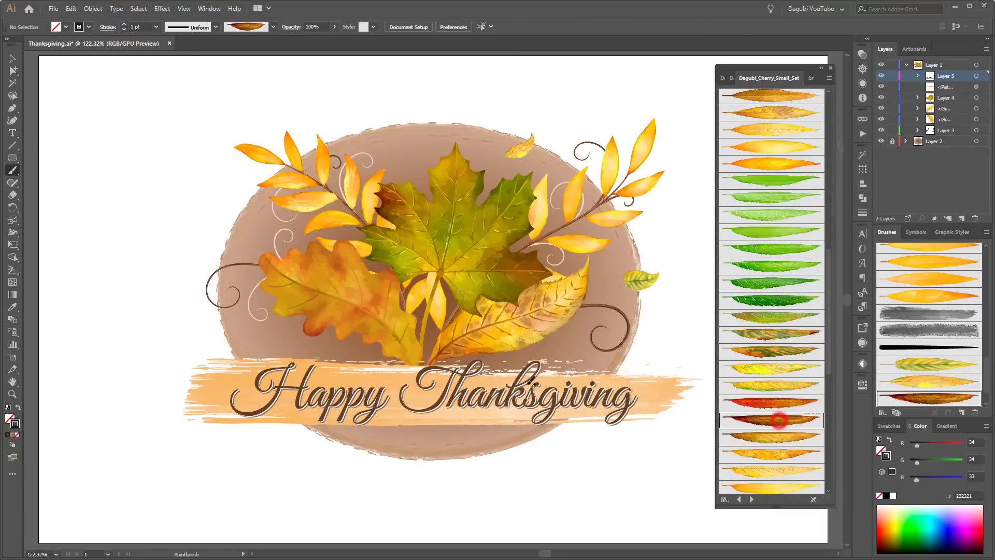
{"action": "left_click_drag", "start_coordinate": [545, 348], "coordinate": [600, 364]}
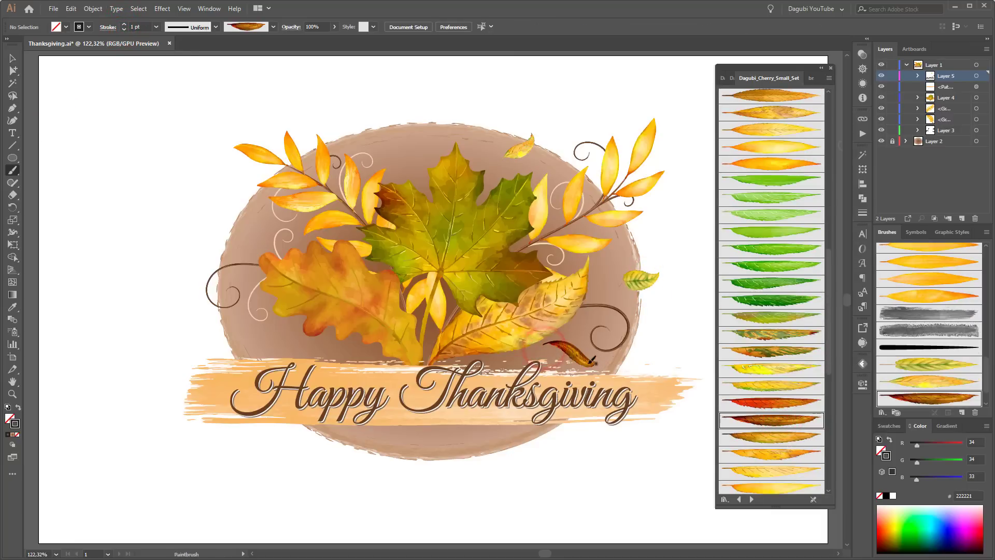
{"action": "left_click", "coordinate": [795, 438]}
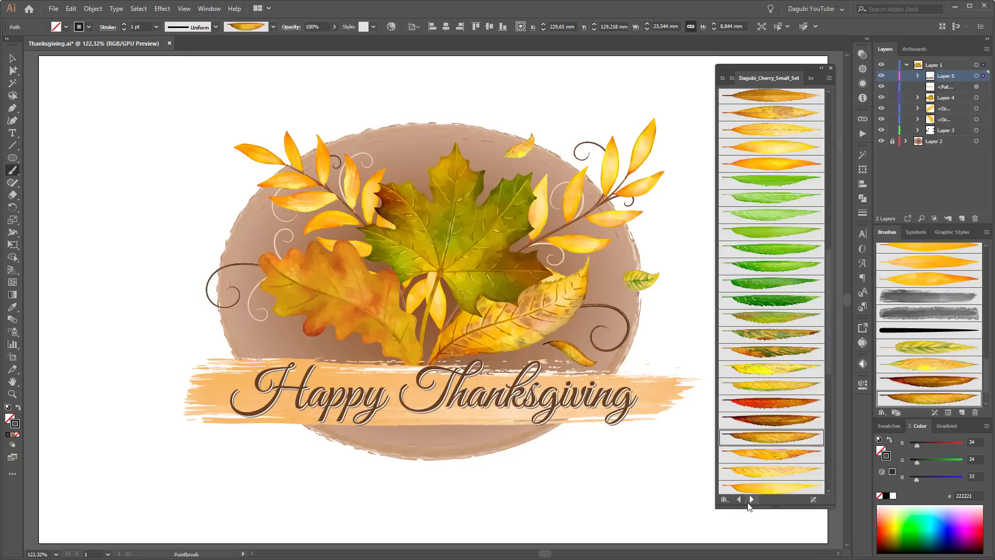
Paint a small mottled yellow-green leaf above the maple leaf, near the oval's top edge, using a Dagubi_Leaves_Small_Set brush.
{"action": "left_click", "coordinate": [751, 499]}
{"action": "scroll", "coordinate": [780, 403], "scroll_direction": "down", "scroll_amount": 3}
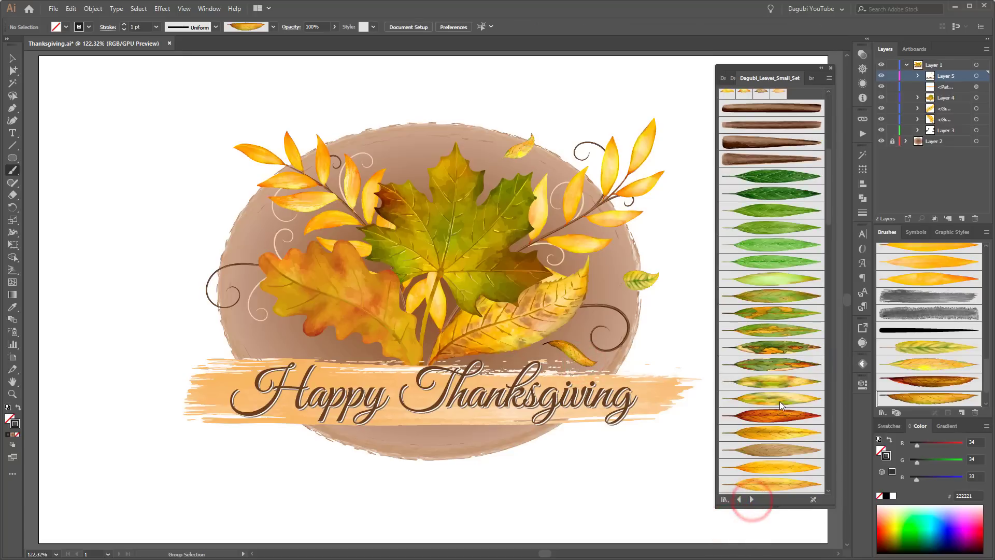
{"action": "left_click", "coordinate": [779, 382]}
{"action": "left_click_drag", "start_coordinate": [407, 166], "coordinate": [394, 128]}
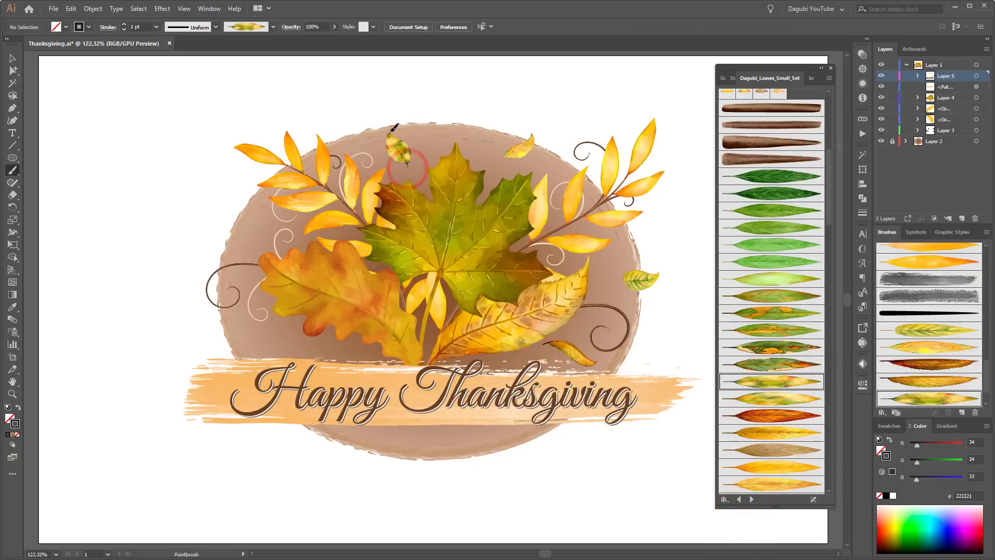
Paint a green-yellow maple leaf about 34 × 8 mm below the word Thanksgiving using a Dagubi_Maple_Small_Set brush, and deselect it.
{"action": "left_click", "coordinate": [751, 499]}
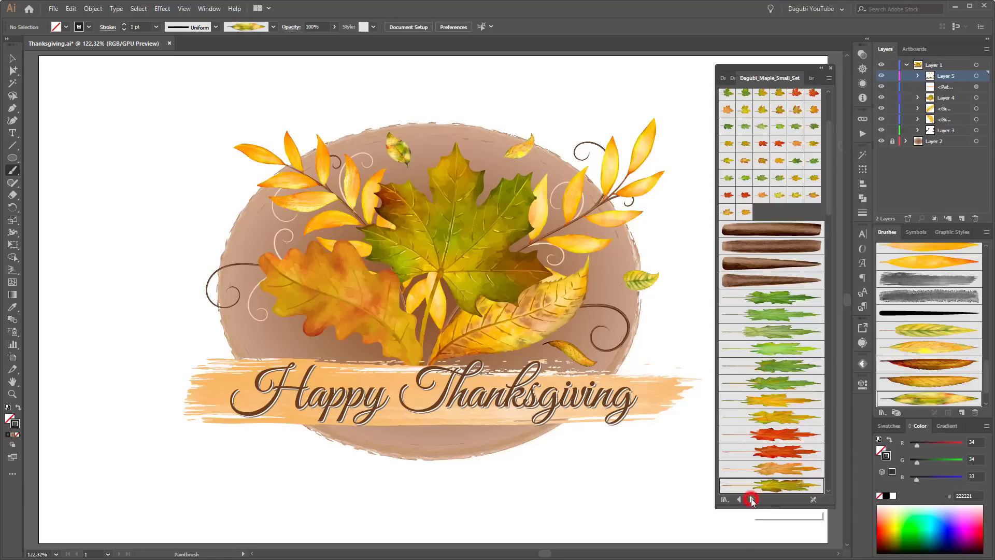
{"action": "left_click", "coordinate": [752, 499]}
{"action": "left_click", "coordinate": [785, 329]}
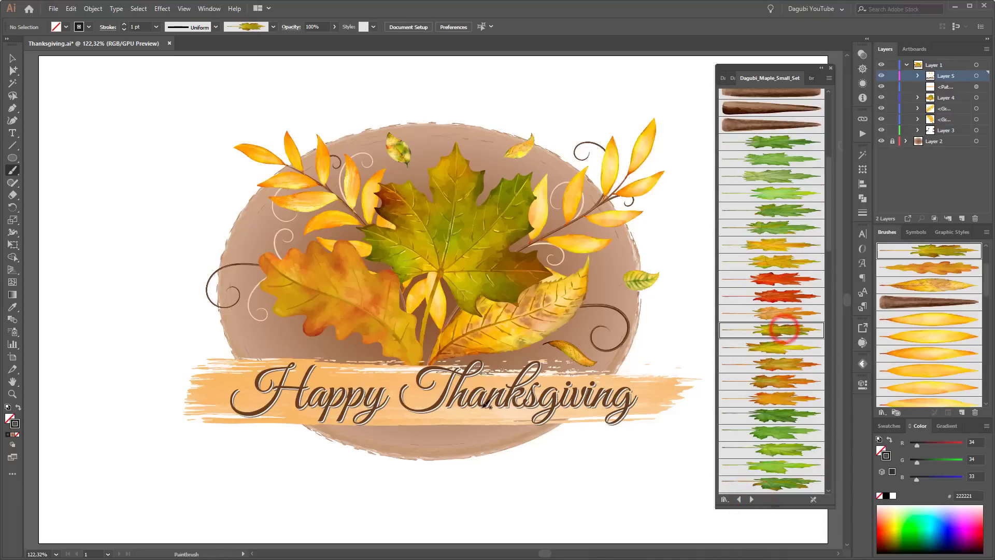
{"action": "mouse_move", "coordinate": [472, 433]}
{"action": "left_mouse_down"}
{"action": "mouse_move", "coordinate": [555, 437]}
{"action": "mouse_move", "coordinate": [537, 446]}
{"action": "left_mouse_up"}
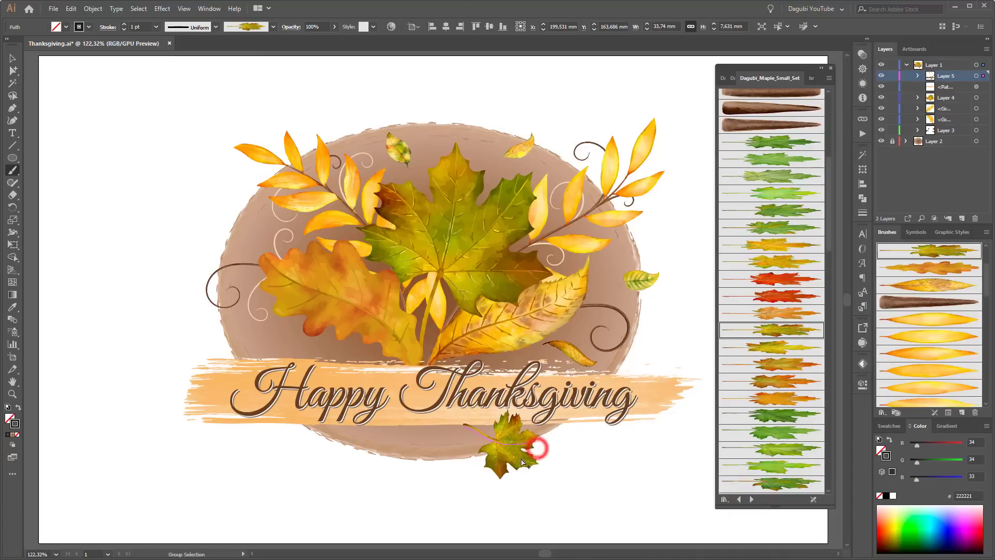
{"action": "left_click", "coordinate": [674, 514]}
Paint a smaller orange-green maple leaf below the banner's left part, under the word Happy.
{"action": "scroll", "coordinate": [796, 378], "scroll_direction": "down", "scroll_amount": 5}
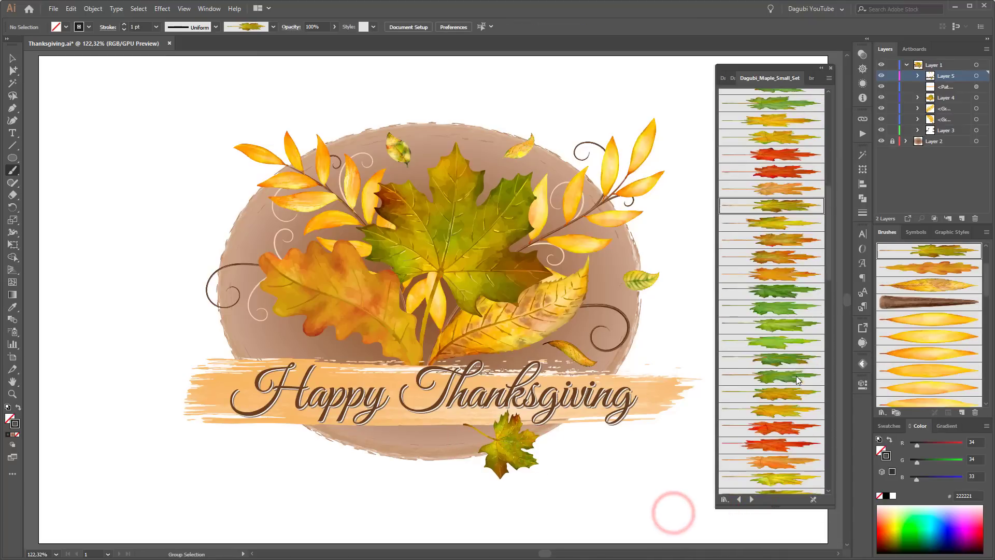
{"action": "left_click", "coordinate": [793, 415]}
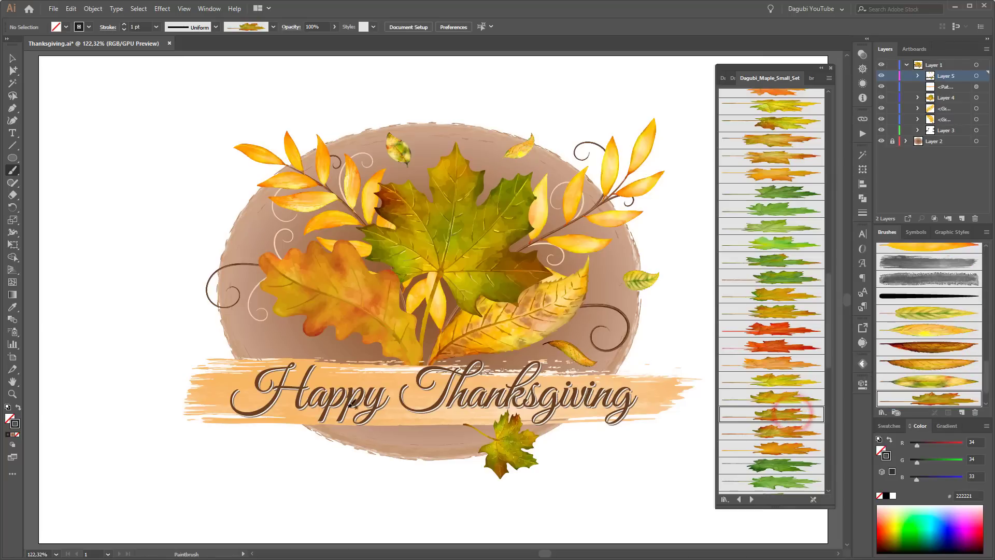
{"action": "left_click_drag", "start_coordinate": [290, 428], "coordinate": [238, 438]}
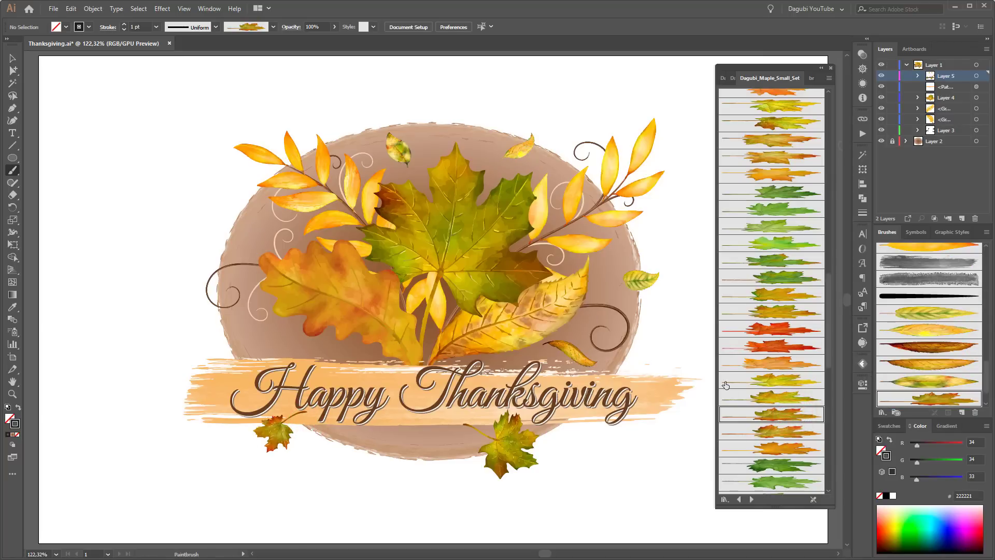
Paint an oak leaf about 24 × 3 mm above the banner's left end using Dagubi_Oak_Small_Set, and change its brush to light yellow-orange Art Brush 21.
{"action": "left_click", "coordinate": [752, 500]}
{"action": "left_click", "coordinate": [752, 501]}
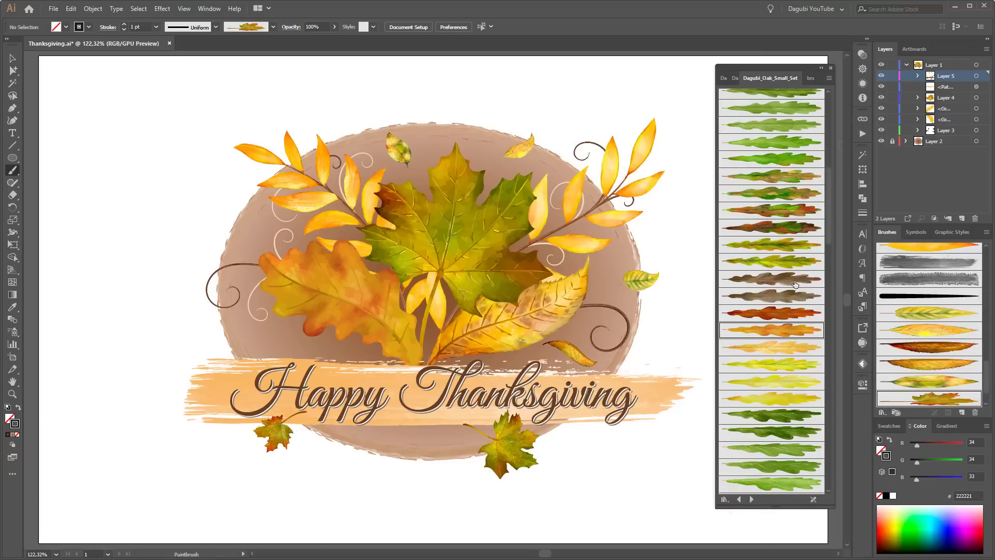
{"action": "left_click", "coordinate": [793, 245]}
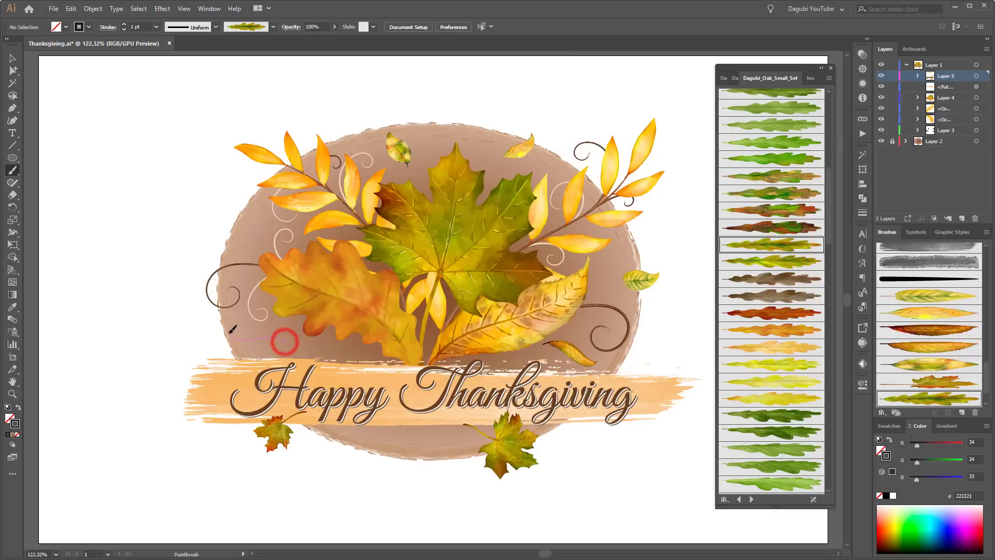
{"action": "left_click_drag", "start_coordinate": [284, 339], "coordinate": [233, 329]}
{"action": "left_click", "coordinate": [771, 347]}
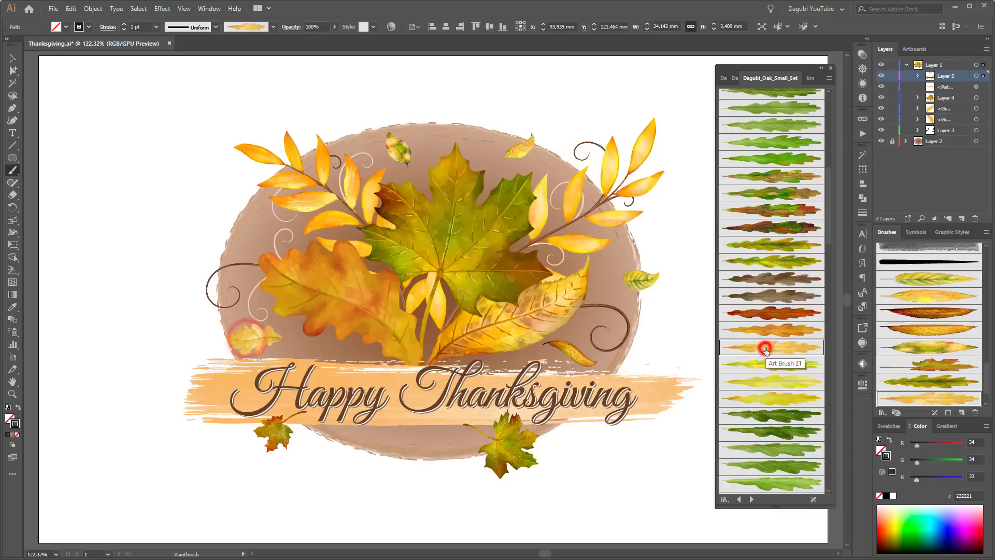
{"action": "left_click", "coordinate": [660, 505]}
Paint an orange oak leaf below the banner, between the two small maple leaves.
{"action": "scroll", "coordinate": [789, 381], "scroll_direction": "down", "scroll_amount": 5}
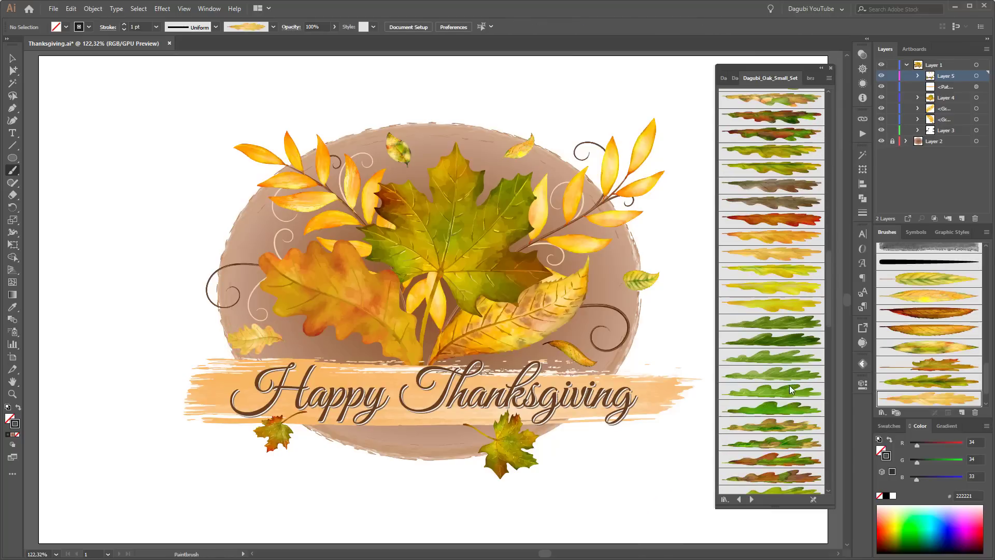
{"action": "left_click", "coordinate": [775, 426]}
{"action": "scroll", "coordinate": [775, 435], "scroll_direction": "down", "scroll_amount": 5}
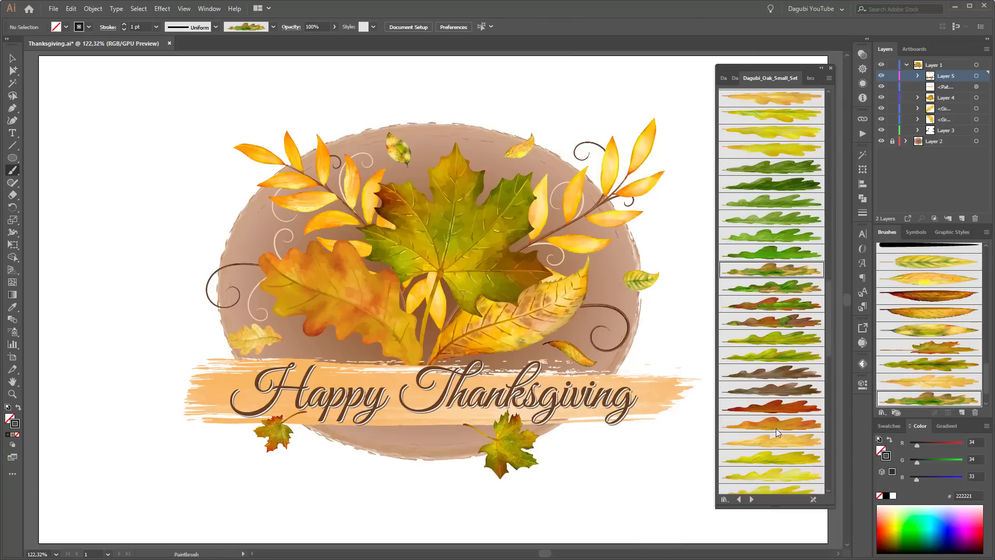
{"action": "left_click", "coordinate": [776, 425]}
{"action": "left_click_drag", "start_coordinate": [404, 415], "coordinate": [344, 437]}
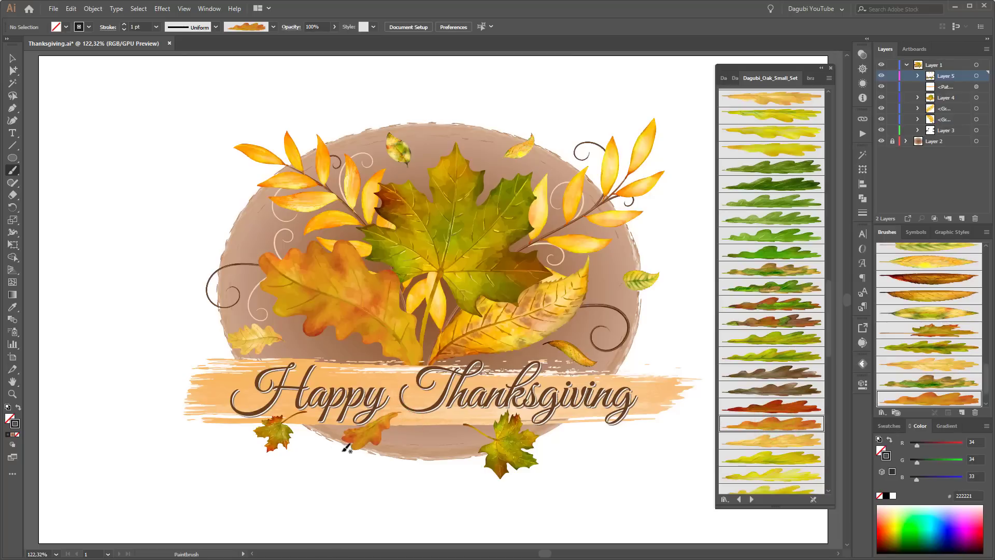
Close the oak brush library, collect the small leaf paths of Layer 5 into a new sublayer, check its visibility, and collapse Layer 5.
{"action": "left_click", "coordinate": [830, 68]}
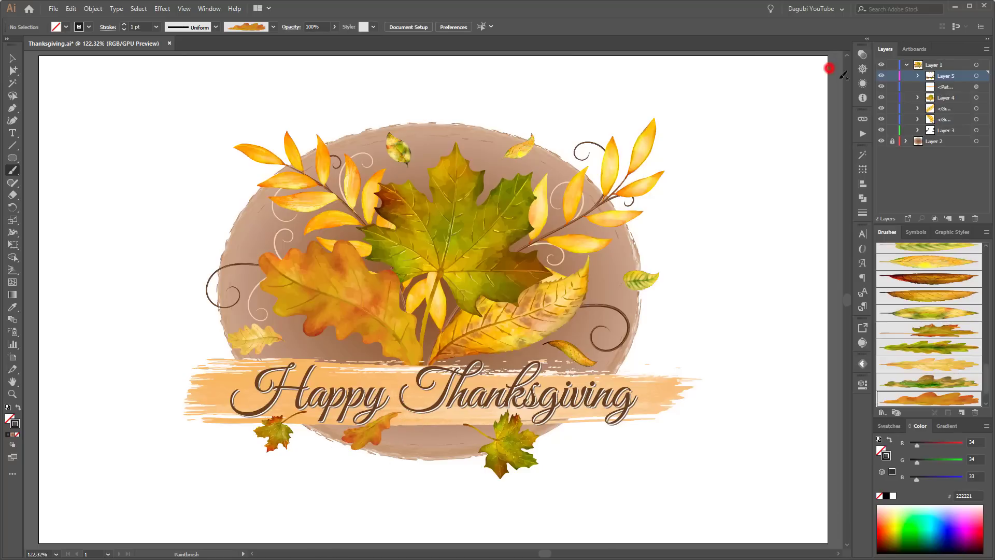
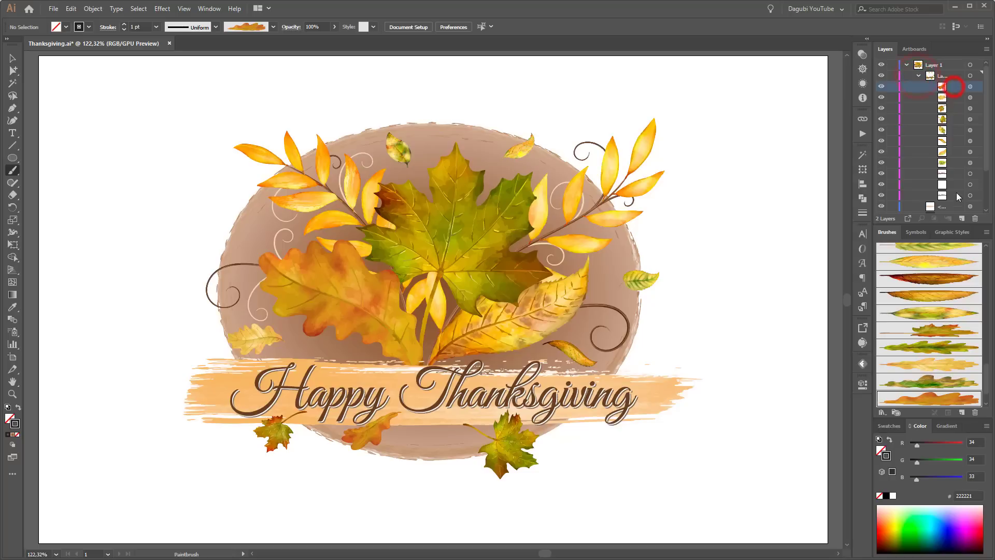
{"action": "left_click", "coordinate": [956, 86]}
{"action": "left_click", "coordinate": [956, 162], "text": "shift"}
{"action": "left_click_drag", "start_coordinate": [959, 91], "coordinate": [952, 79]}
{"action": "left_click", "coordinate": [986, 48]}
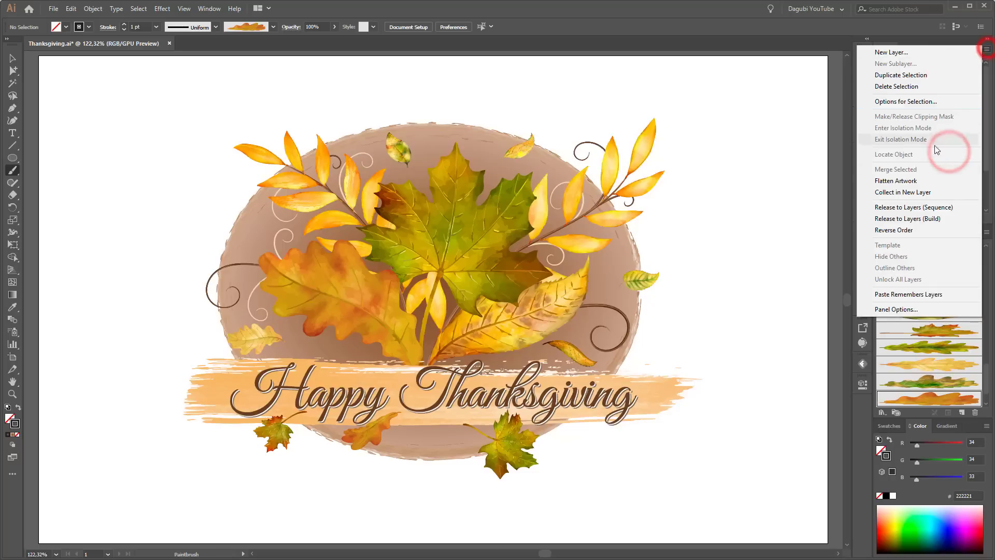
{"action": "left_click", "coordinate": [922, 193]}
{"action": "double_click", "coordinate": [882, 76]}
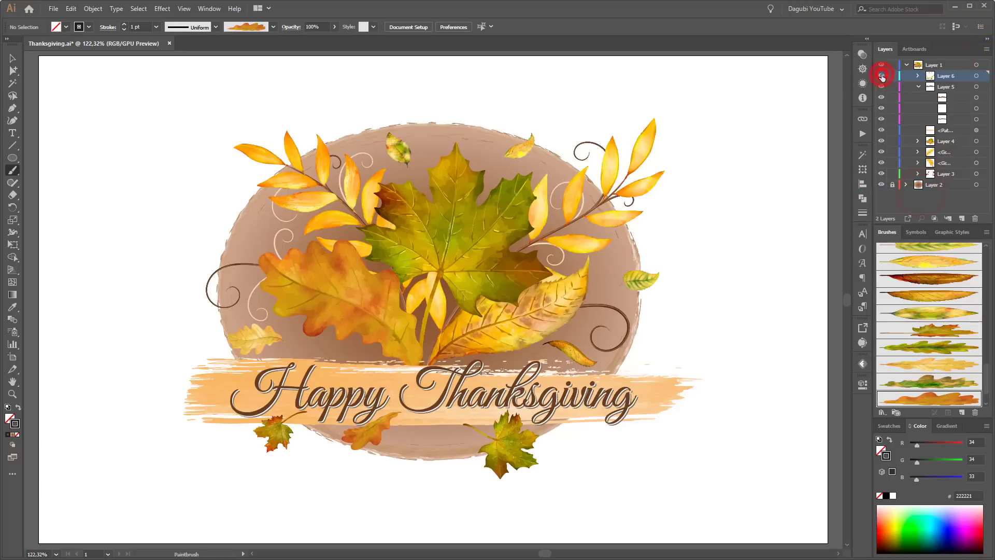
{"action": "left_click", "coordinate": [918, 87]}
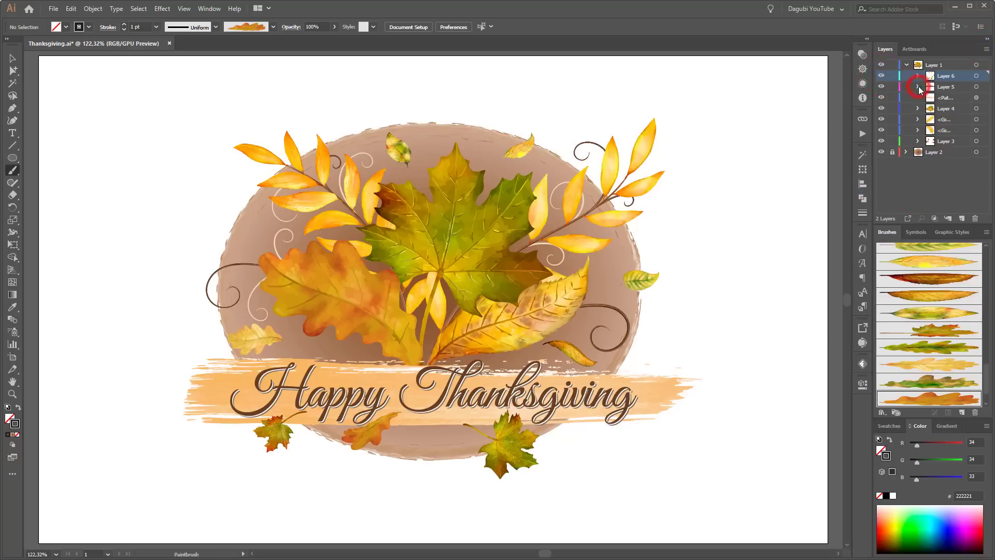
Open the Dagubi watercolor splatter brush library and enlarge it to show more brushes.
{"action": "left_click", "coordinate": [882, 413]}
{"action": "mouse_move", "coordinate": [926, 485]}
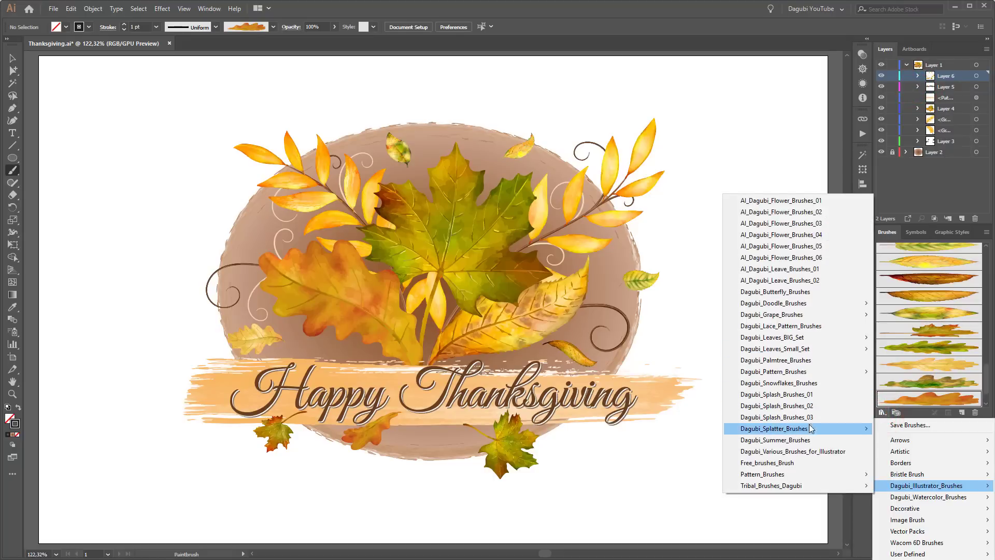
{"action": "mouse_move", "coordinate": [786, 430]}
{"action": "left_click", "coordinate": [669, 462]}
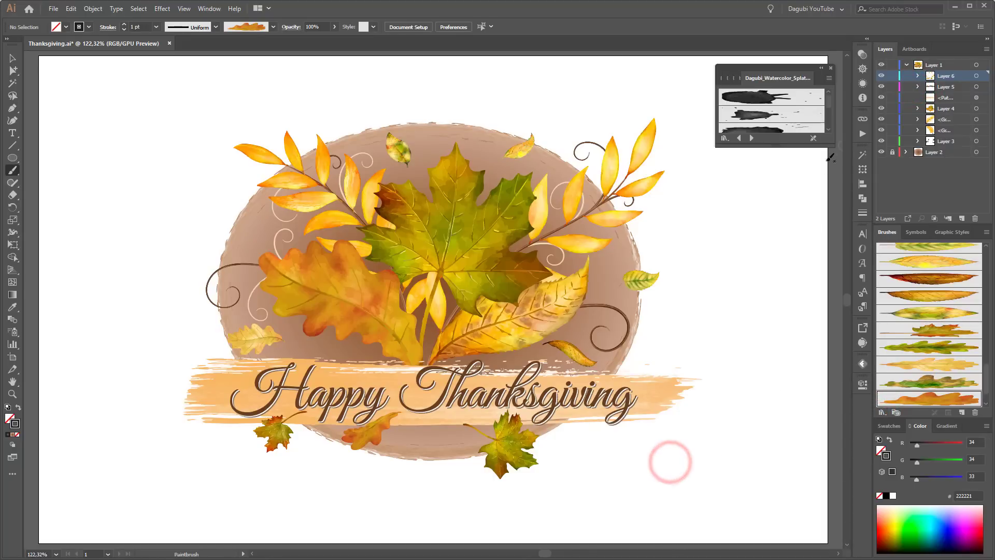
{"action": "mouse_move", "coordinate": [829, 148]}
{"action": "left_mouse_down"}
{"action": "mouse_move", "coordinate": [881, 518]}
{"action": "mouse_move", "coordinate": [902, 483]}
{"action": "left_mouse_up"}
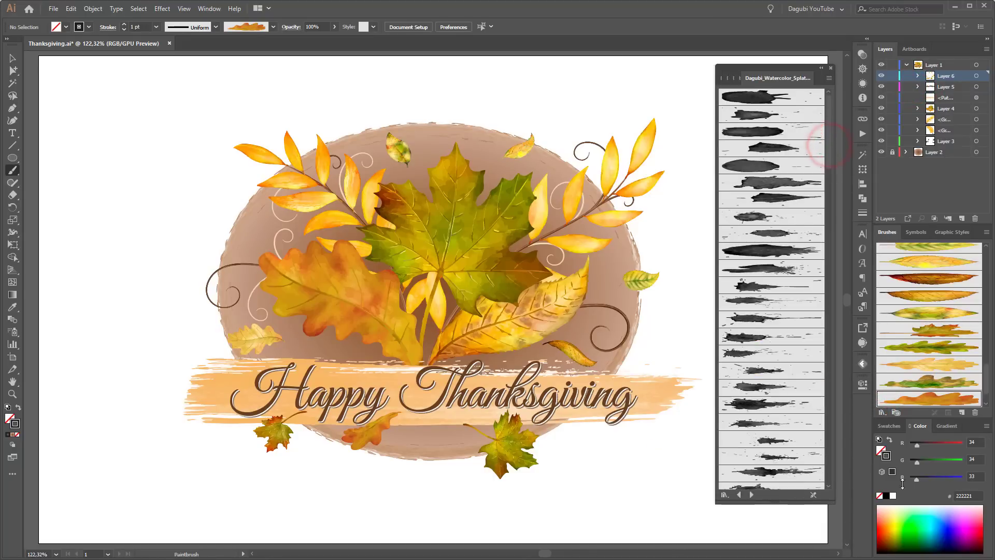
Paint a light orange splatter about 40 × 31 mm on Layer 1, diagonally across the banner's left part.
{"action": "left_click", "coordinate": [892, 429]}
{"action": "left_click", "coordinate": [880, 466]}
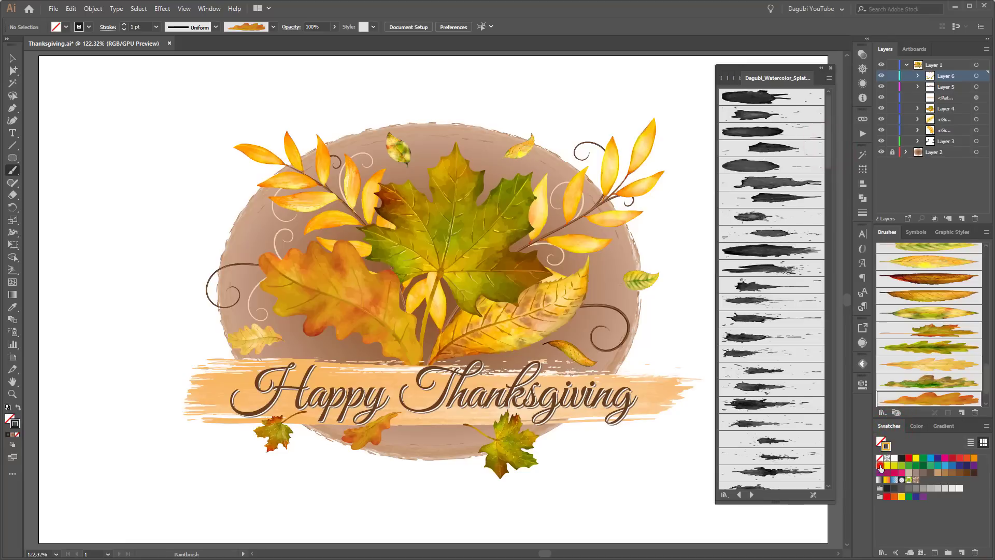
{"action": "scroll", "coordinate": [782, 262], "scroll_direction": "down", "scroll_amount": 10}
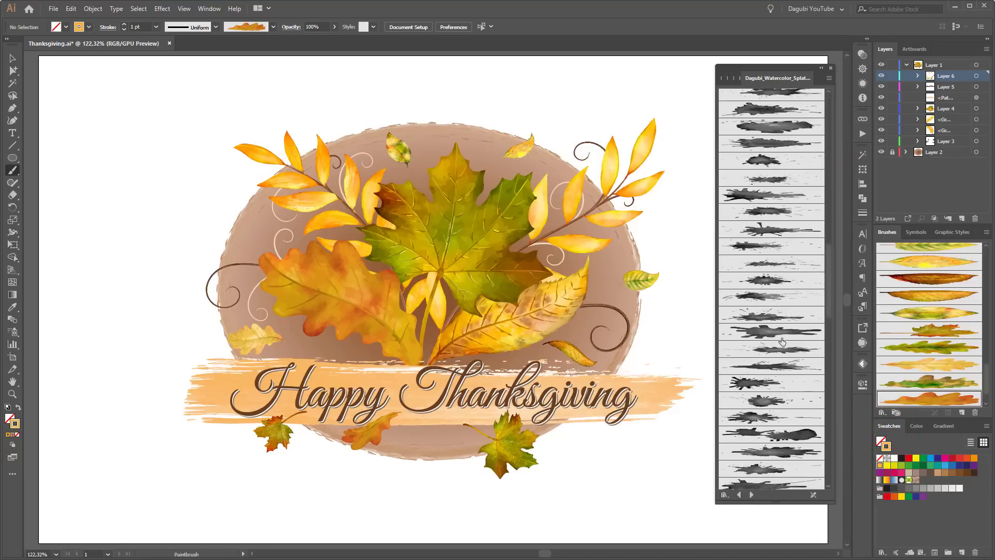
{"action": "left_click", "coordinate": [770, 315]}
{"action": "left_click", "coordinate": [949, 65]}
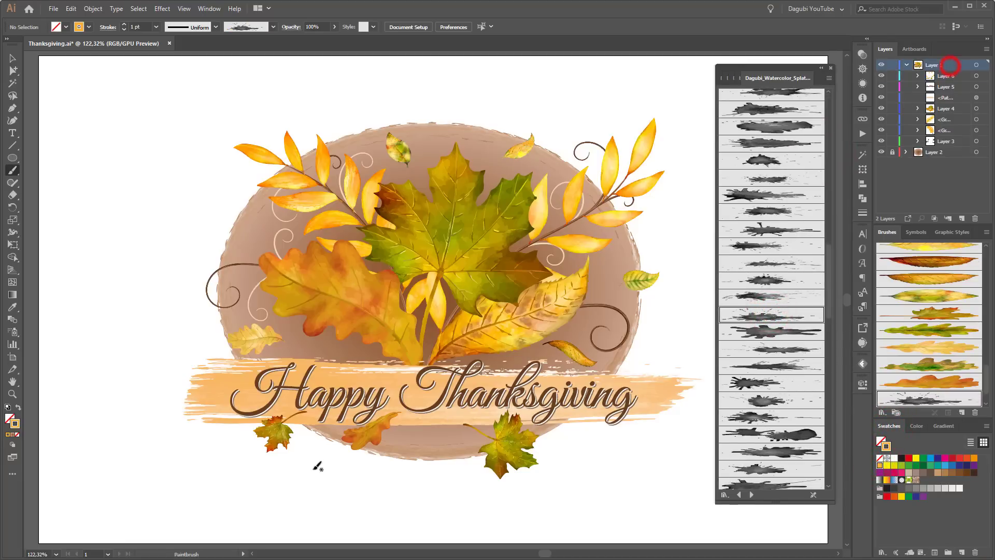
{"action": "left_click_drag", "start_coordinate": [305, 382], "coordinate": [215, 447]}
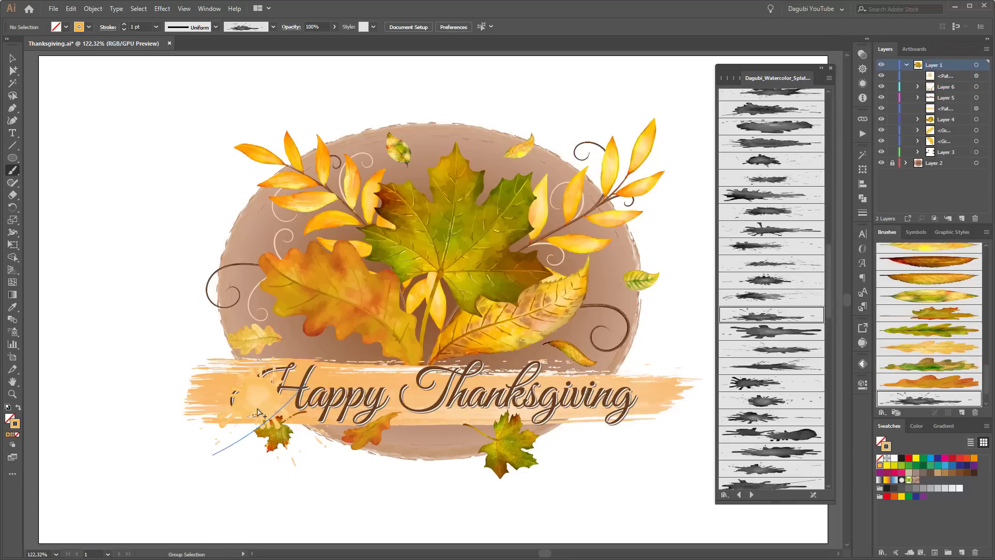
Scale the splatter up to about 61 × 47 mm with Free Transform and shift it slightly down and to the right.
{"action": "key", "text": "e"}
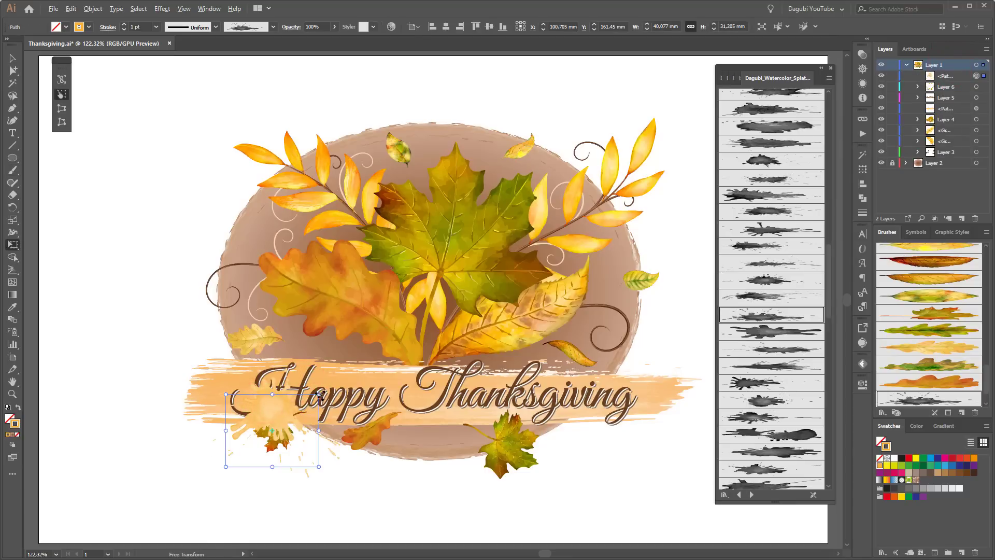
{"action": "left_click_drag", "start_coordinate": [319, 394], "coordinate": [343, 375]}
{"action": "left_click", "coordinate": [124, 29]}
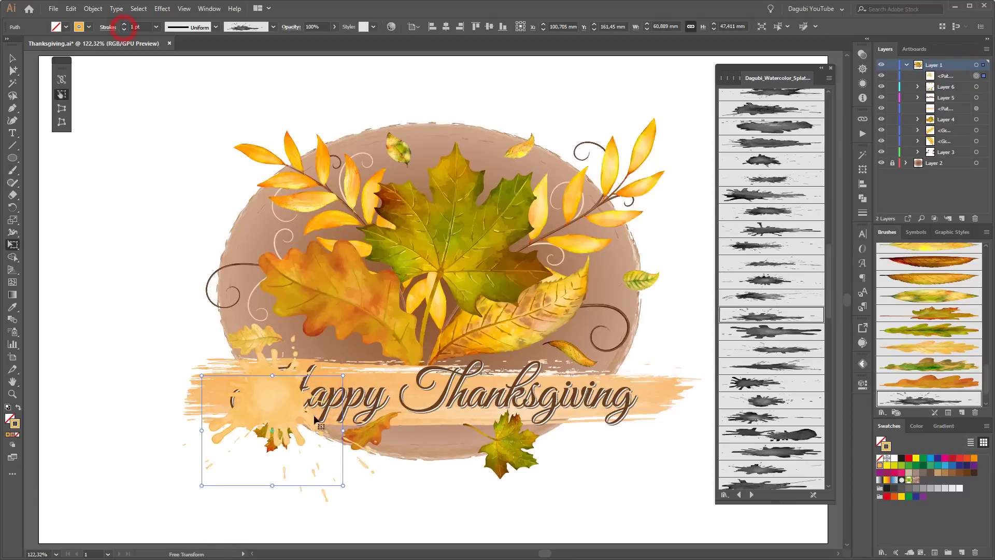
{"action": "left_click_drag", "start_coordinate": [280, 392], "coordinate": [288, 398]}
Move the splatter beneath the text sublayer Layer 5, recolor its stroke to pale orange ffd79c, and deselect it.
{"action": "left_click_drag", "start_coordinate": [943, 75], "coordinate": [945, 102]}
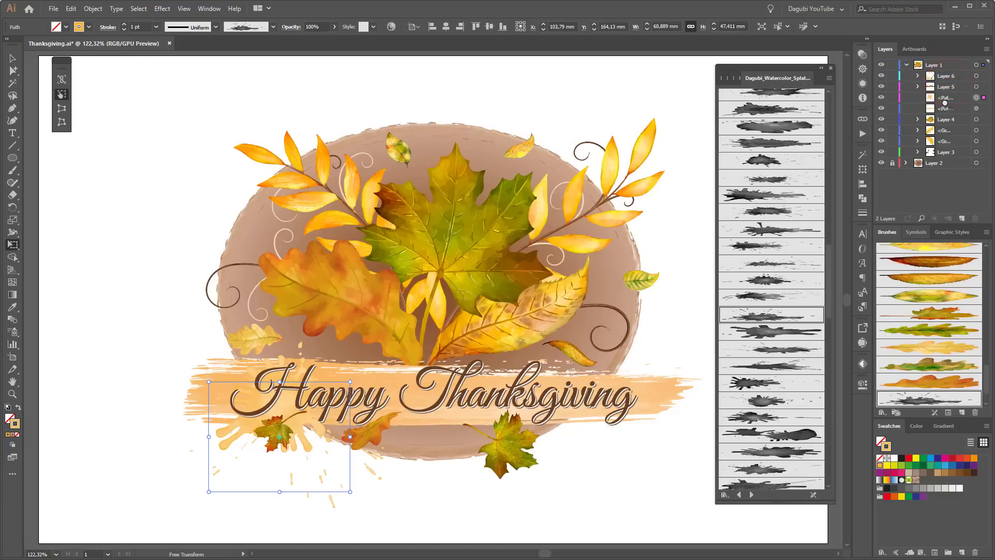
{"action": "left_click", "coordinate": [915, 428]}
{"action": "left_click", "coordinate": [954, 461]}
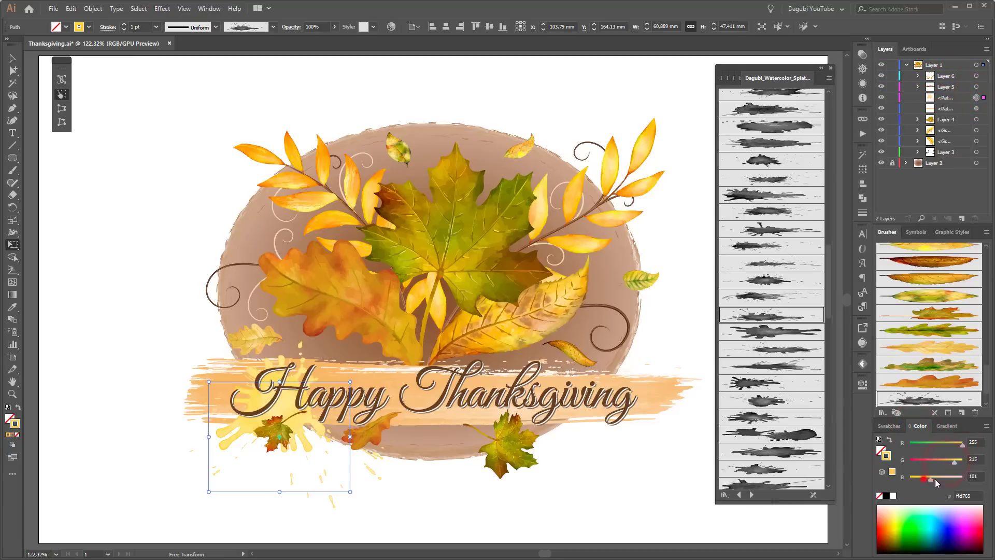
{"action": "left_click_drag", "start_coordinate": [936, 481], "coordinate": [943, 480]}
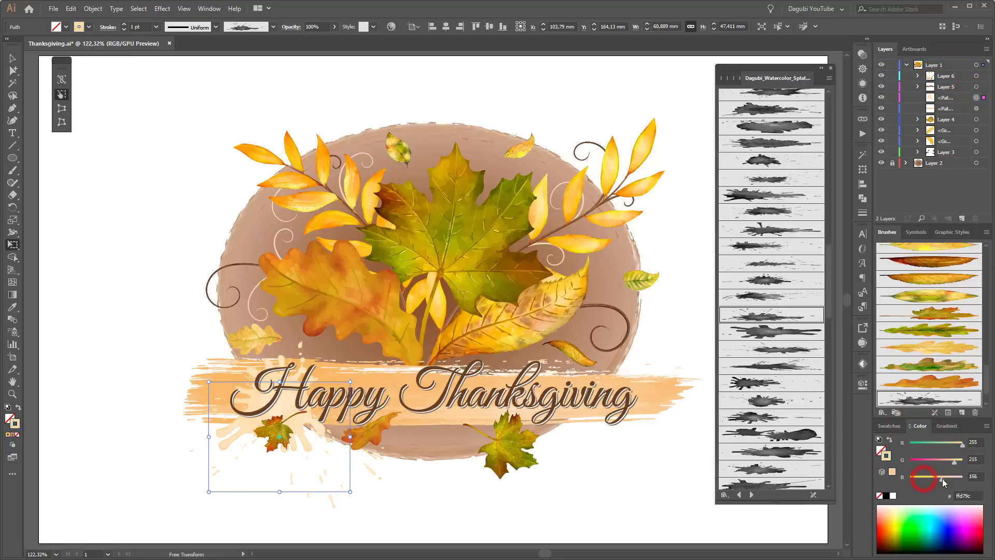
{"action": "left_click", "coordinate": [684, 511]}
Paint a second splatter about 48 × 51 mm between the words Happy and Thanksgiving, and place it beneath the first splatter in the layer stack.
{"action": "scroll", "coordinate": [784, 330], "scroll_direction": "down", "scroll_amount": 3}
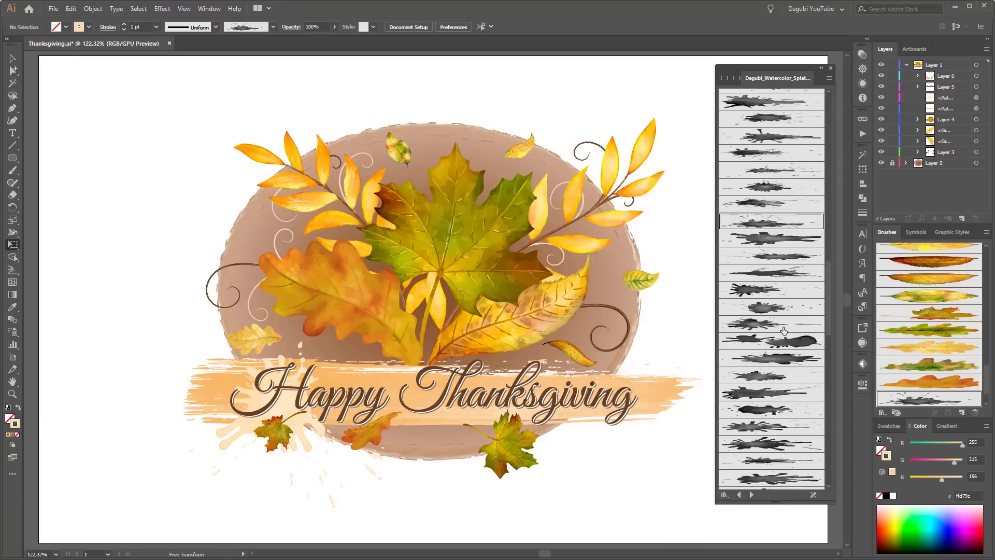
{"action": "scroll", "coordinate": [788, 354], "scroll_direction": "down", "scroll_amount": 3}
{"action": "left_click", "coordinate": [772, 432]}
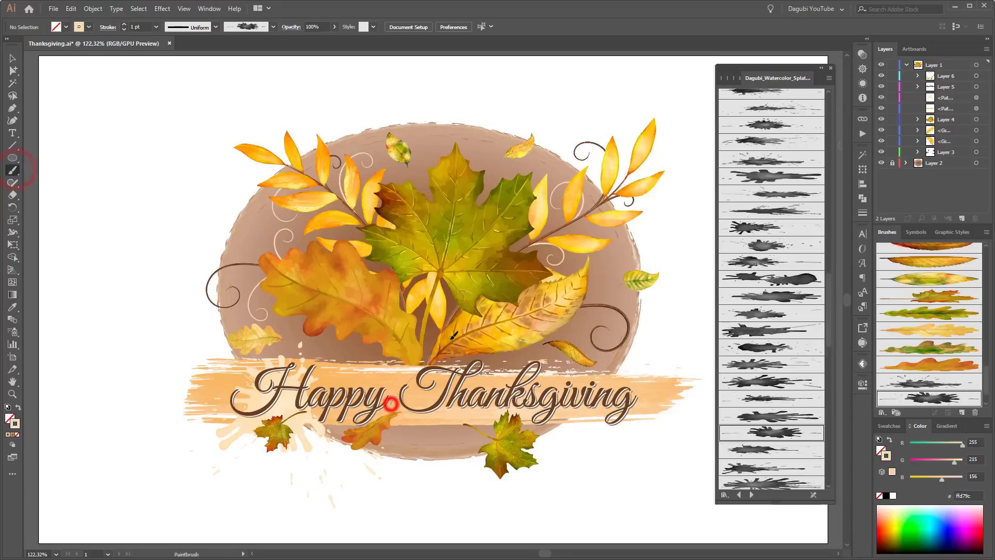
{"action": "left_click_drag", "start_coordinate": [454, 335], "coordinate": [374, 424]}
{"action": "left_click_drag", "start_coordinate": [424, 361], "coordinate": [421, 368]}
{"action": "left_click_drag", "start_coordinate": [960, 75], "coordinate": [954, 112]}
{"action": "left_click", "coordinate": [976, 109]}
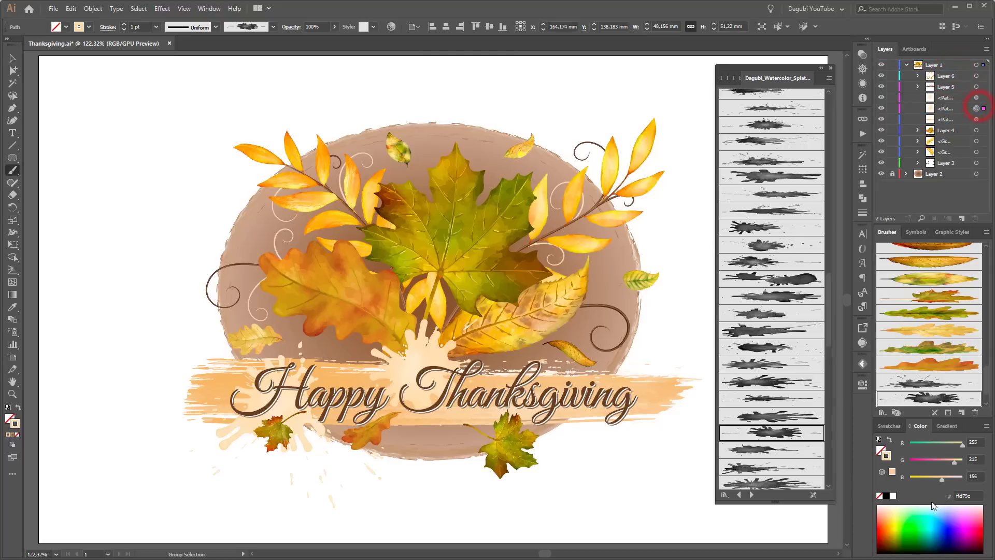
Recolor the middle splatter's stroke to ochre d69f45, move it slightly lower on the banner, and deselect it.
{"action": "left_click_drag", "start_coordinate": [949, 461], "coordinate": [950, 446]}
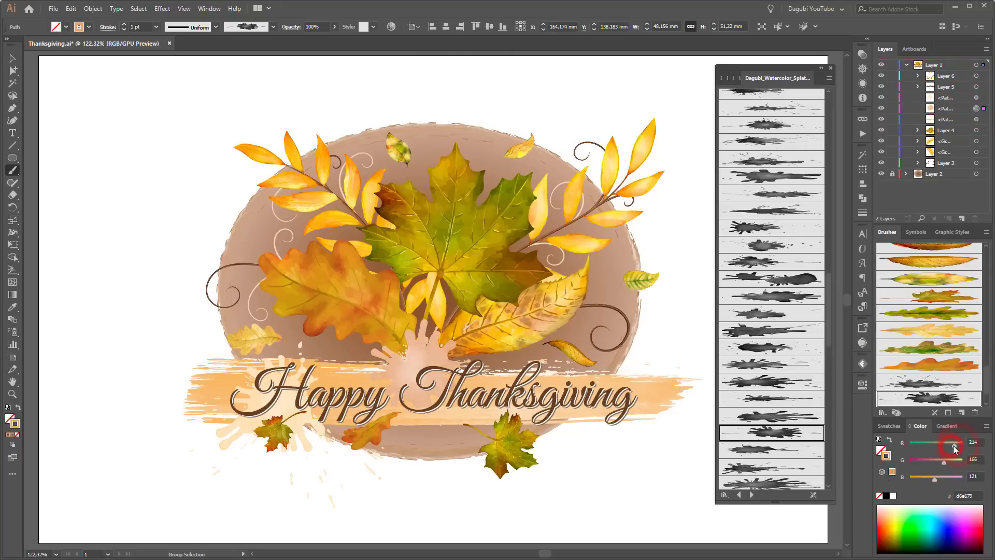
{"action": "left_click", "coordinate": [426, 354]}
{"action": "left_click_drag", "start_coordinate": [427, 369], "coordinate": [429, 379]}
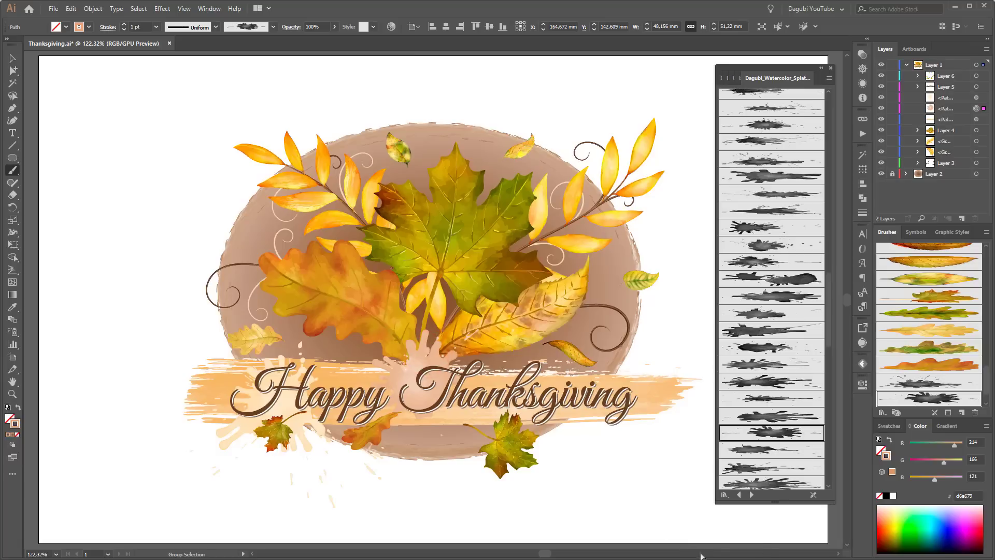
{"action": "left_click_drag", "start_coordinate": [940, 463], "coordinate": [923, 482]}
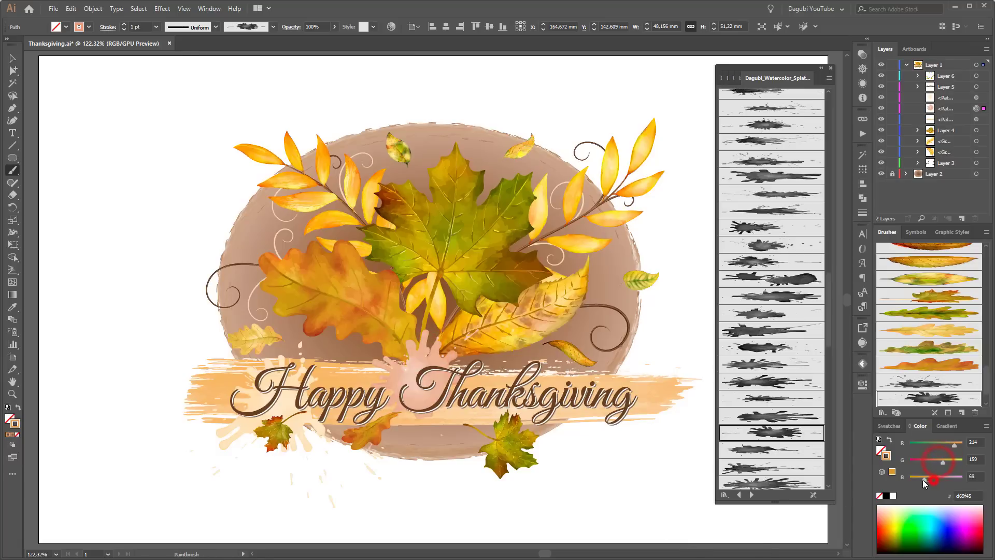
{"action": "left_click", "coordinate": [654, 514]}
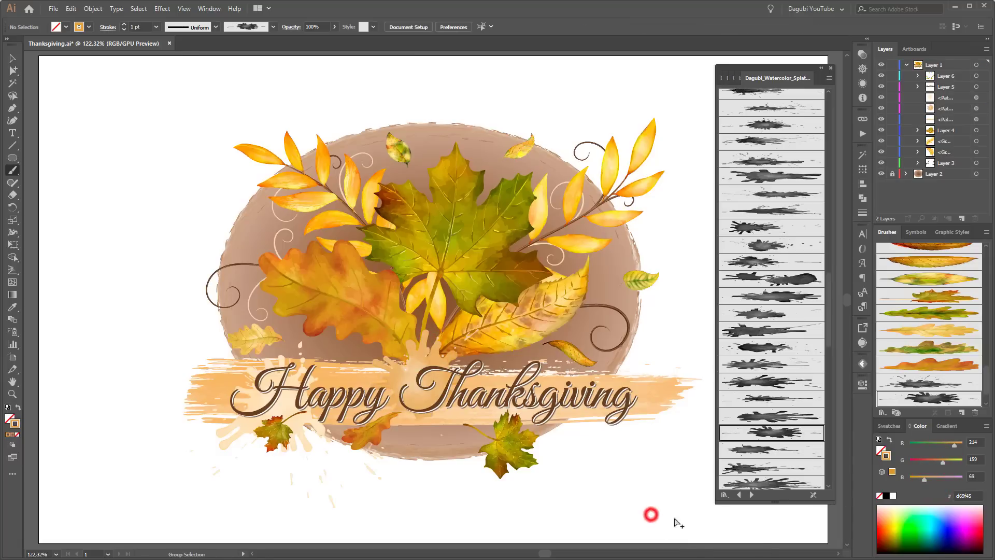
Paint a fine speckled splatter about 68 × 85 mm in reddish orange d6896b diagonally across the banner's right end.
{"action": "scroll", "coordinate": [796, 403], "scroll_direction": "down", "scroll_amount": 10}
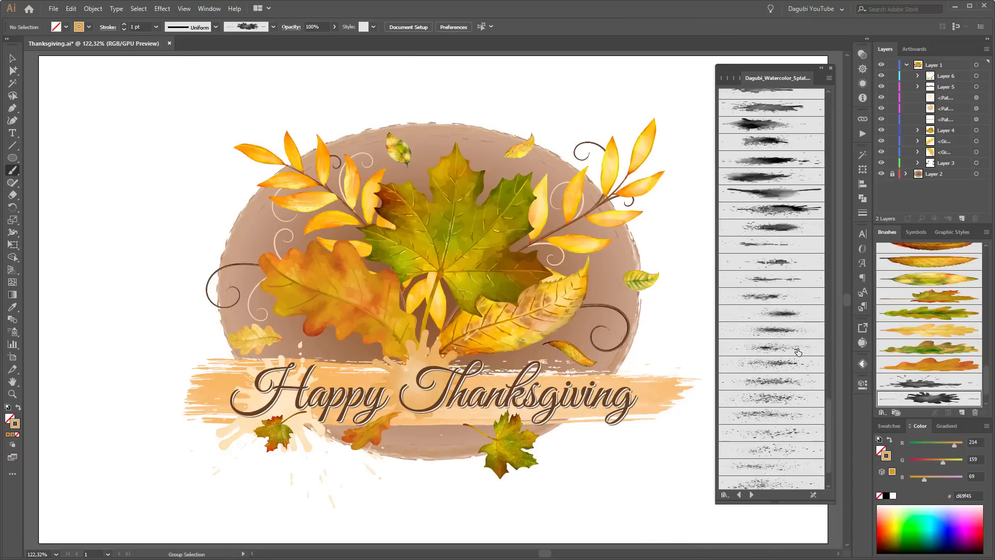
{"action": "left_click", "coordinate": [797, 346]}
{"action": "left_click_drag", "start_coordinate": [927, 482], "coordinate": [938, 461]}
{"action": "left_click_drag", "start_coordinate": [628, 485], "coordinate": [469, 289]}
Reposition the reddish speckles around the end of the word Thanksgiving, move them beneath Layer 5, and deselect them.
{"action": "mouse_move", "coordinate": [577, 392]}
{"action": "left_mouse_down"}
{"action": "mouse_move", "coordinate": [599, 453]}
{"action": "mouse_move", "coordinate": [597, 421]}
{"action": "left_mouse_up"}
{"action": "left_click_drag", "start_coordinate": [979, 97], "coordinate": [981, 98]}
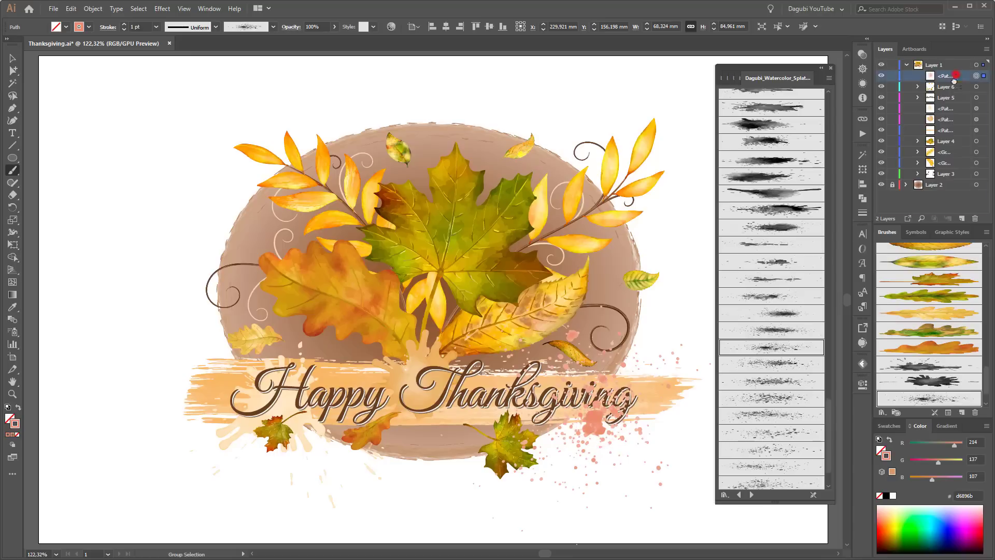
{"action": "left_click_drag", "start_coordinate": [613, 455], "coordinate": [597, 441]}
{"action": "left_click", "coordinate": [750, 533]}
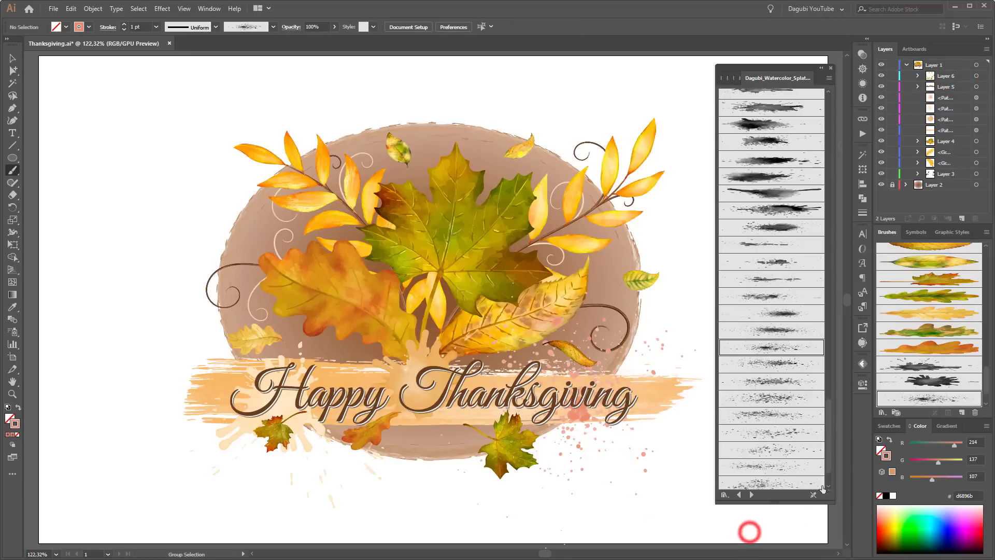
Try a speckled splatter stroke in cream ffe9cf across the word Happy and the large orange oak leaf.
{"action": "mouse_move", "coordinate": [938, 462]}
{"action": "left_mouse_down"}
{"action": "mouse_move", "coordinate": [953, 462]}
{"action": "mouse_move", "coordinate": [935, 480]}
{"action": "mouse_move", "coordinate": [953, 480]}
{"action": "mouse_move", "coordinate": [958, 461]}
{"action": "left_mouse_up"}
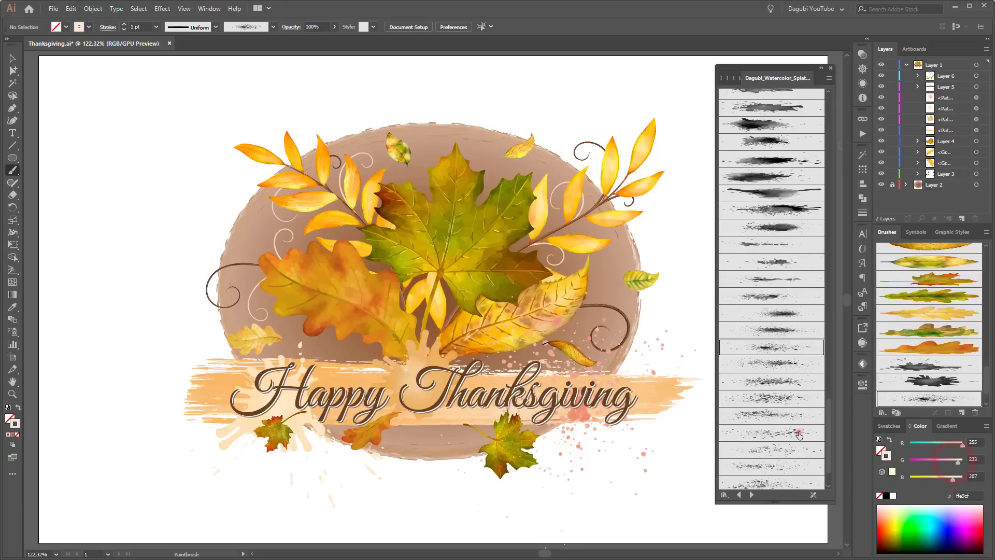
{"action": "left_click", "coordinate": [796, 431]}
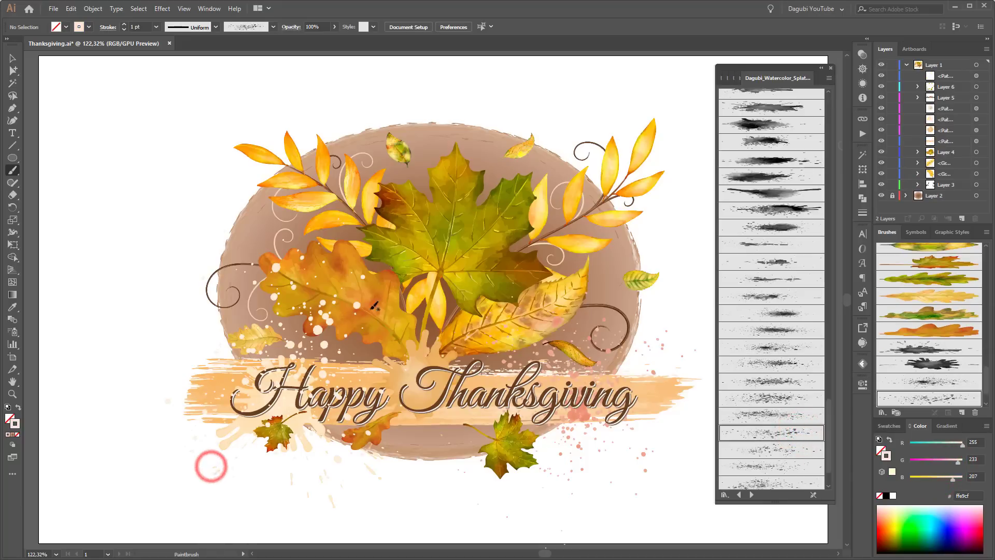
{"action": "left_click_drag", "start_coordinate": [211, 467], "coordinate": [328, 329]}
{"action": "key", "text": "ctrl+z"}
Paint a finer speckle splatter about 66 × 78 mm across Happy and the oak leaf, recolor it ffffe1, deselect it, and close the brush library.
{"action": "scroll", "coordinate": [762, 363], "scroll_direction": "down", "scroll_amount": 3}
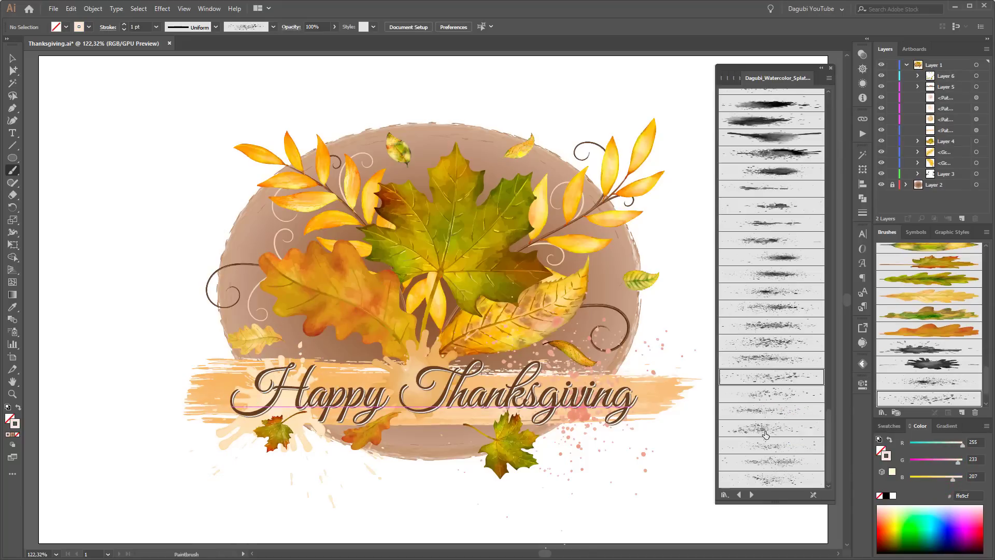
{"action": "left_click", "coordinate": [762, 444]}
{"action": "left_click_drag", "start_coordinate": [243, 471], "coordinate": [334, 355]}
{"action": "left_click_drag", "start_coordinate": [954, 478], "coordinate": [967, 461]}
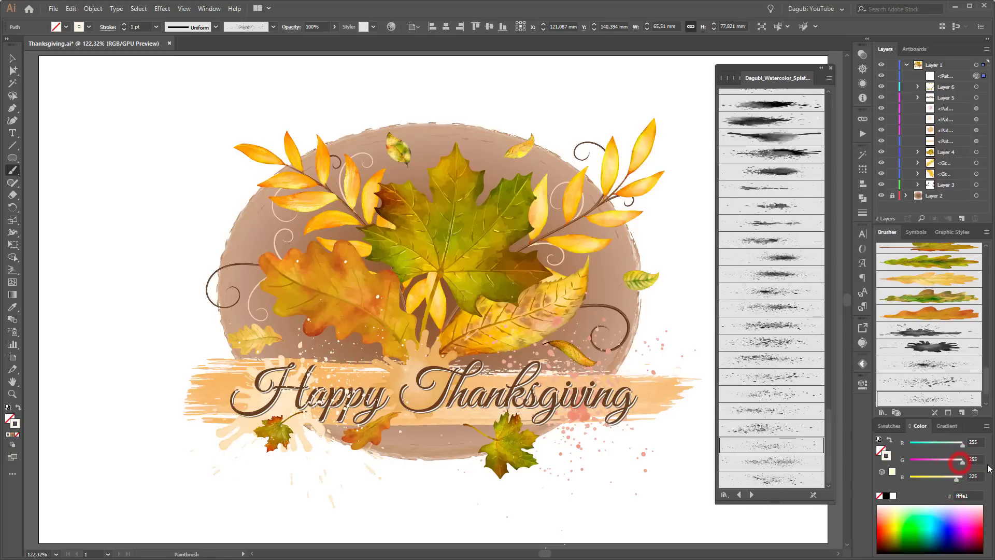
{"action": "left_click", "coordinate": [788, 525], "text": "ctrl"}
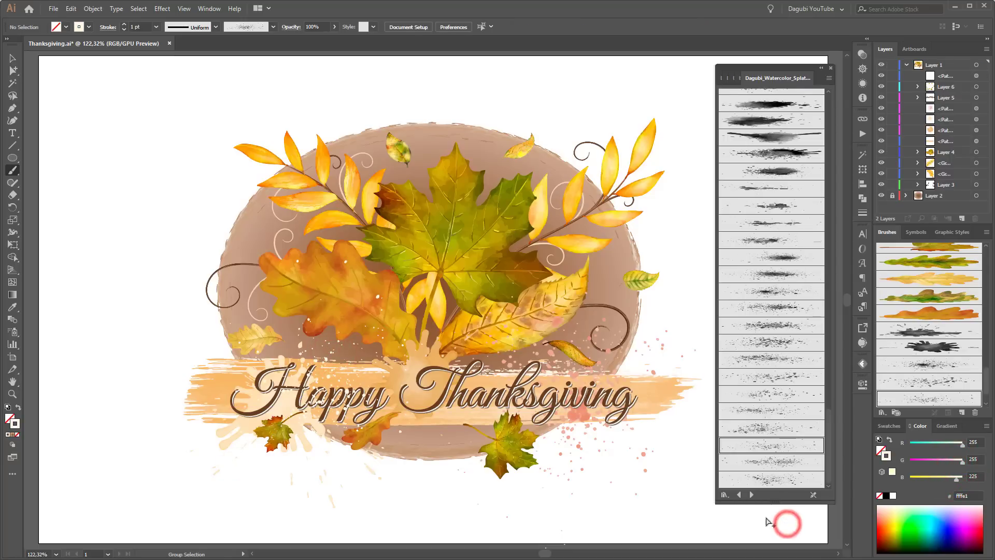
{"action": "left_click", "coordinate": [831, 68]}
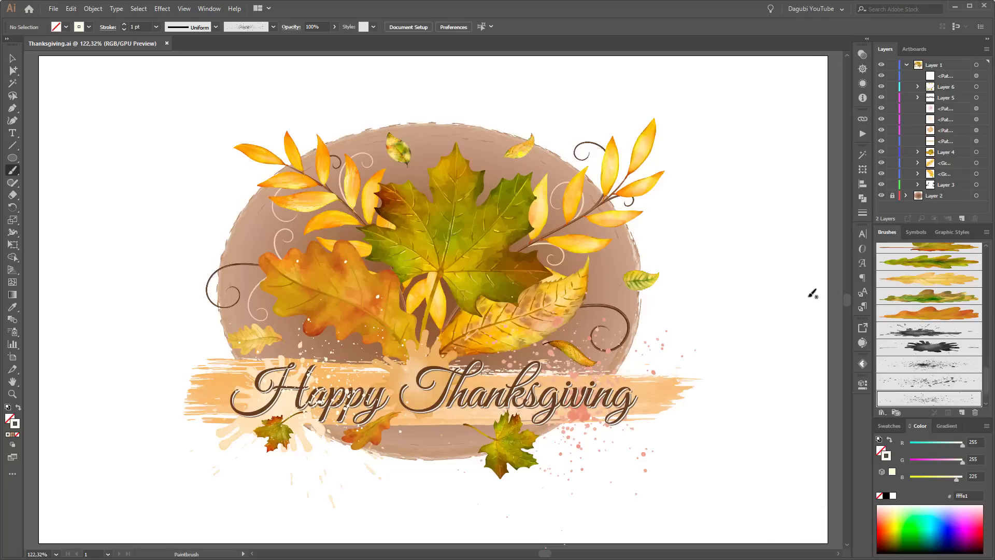
Hide the selection edges and start a previewed drop shadow for the right-hand branch group, colored dark brown 282018.
{"action": "left_click", "coordinate": [977, 163]}
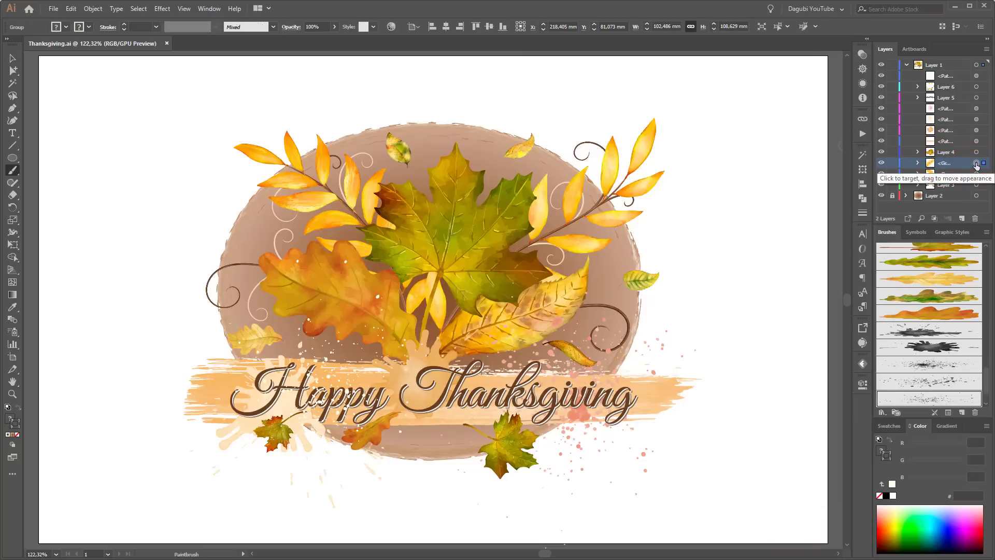
{"action": "key", "text": "ctrl+h"}
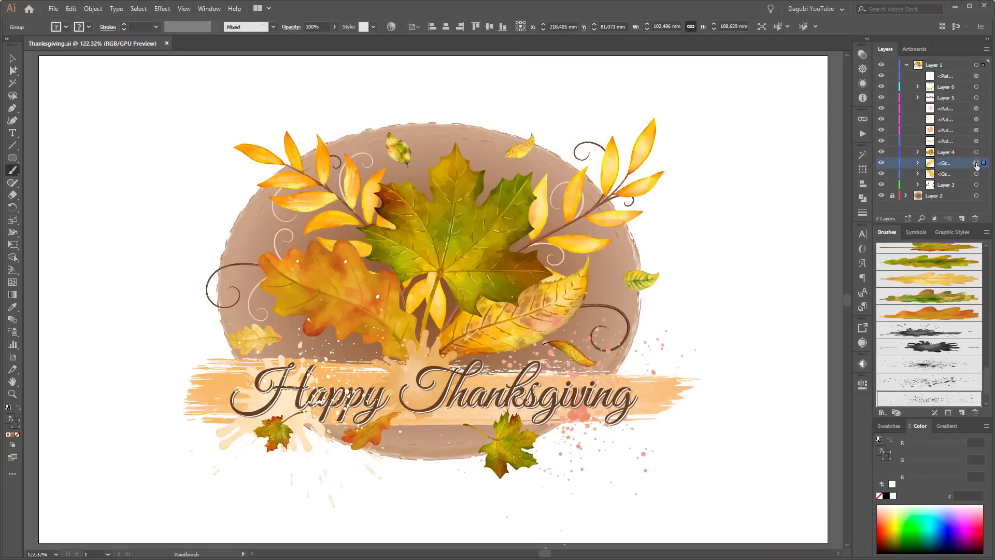
{"action": "left_click", "coordinate": [162, 9]}
{"action": "mouse_move", "coordinate": [218, 125]}
{"action": "left_click", "coordinate": [304, 125]}
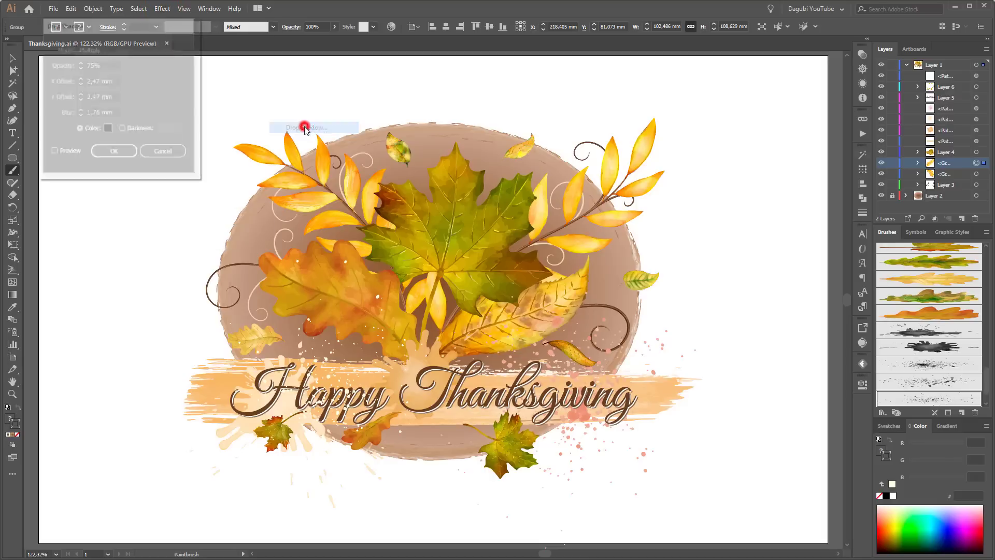
{"action": "left_click", "coordinate": [61, 153]}
{"action": "left_click_drag", "start_coordinate": [151, 24], "coordinate": [205, 99]}
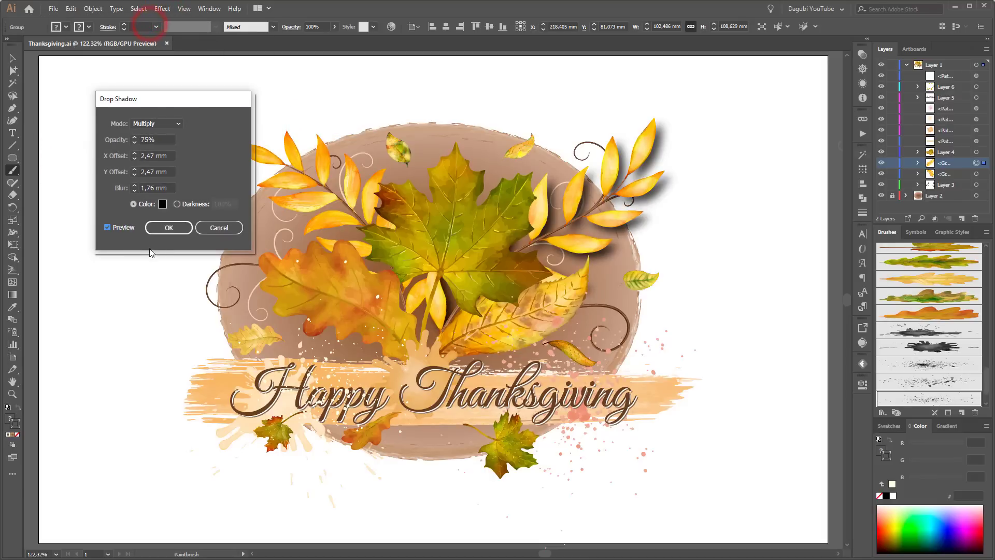
{"action": "left_click", "coordinate": [162, 205]}
{"action": "left_click", "coordinate": [160, 160]}
{"action": "left_click", "coordinate": [66, 147]}
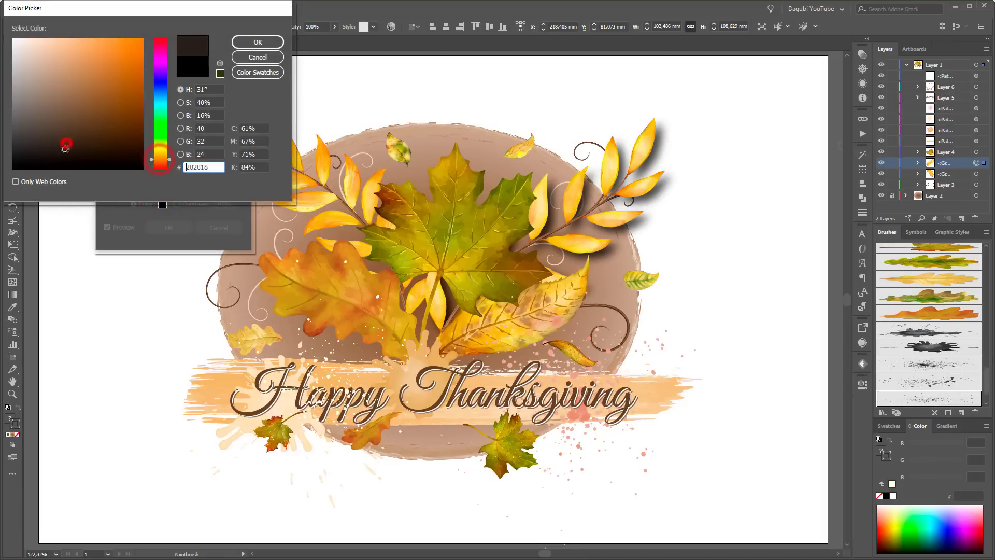
{"action": "left_click", "coordinate": [264, 42]}
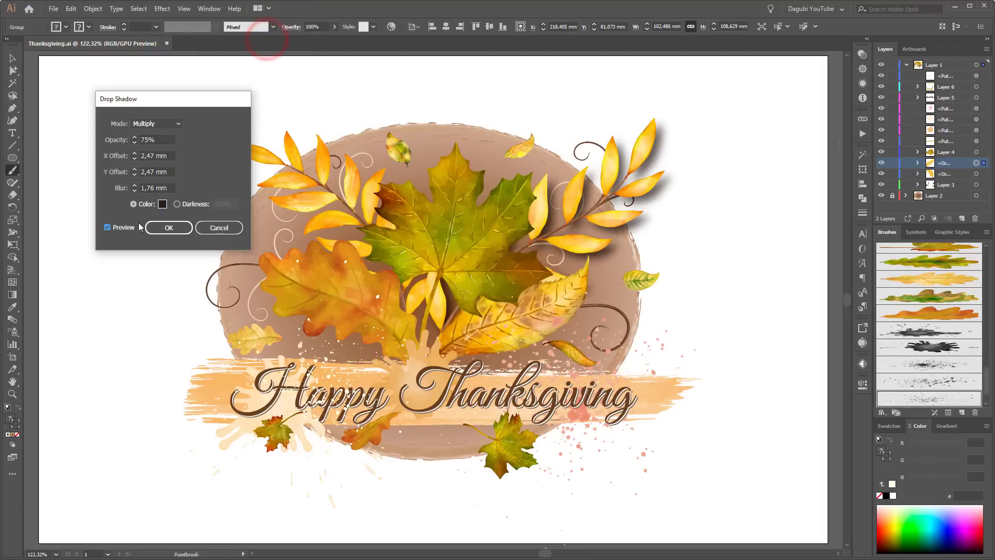
Set the branch shadow's blur to 0.5 mm, Y offset to 1 mm and X offset to 2 mm.
{"action": "double_click", "coordinate": [148, 188]}
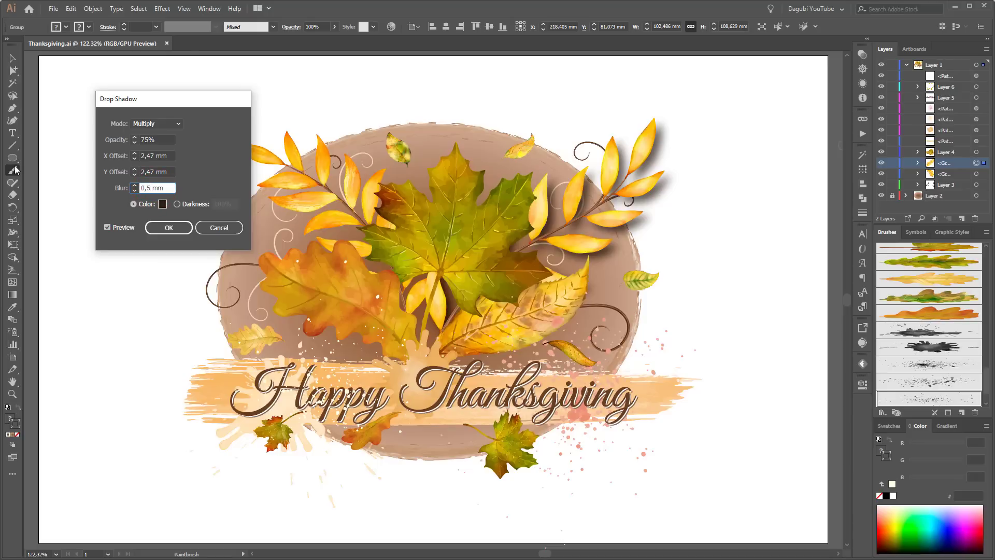
{"action": "left_click", "coordinate": [134, 174]}
{"action": "left_click", "coordinate": [134, 175]}
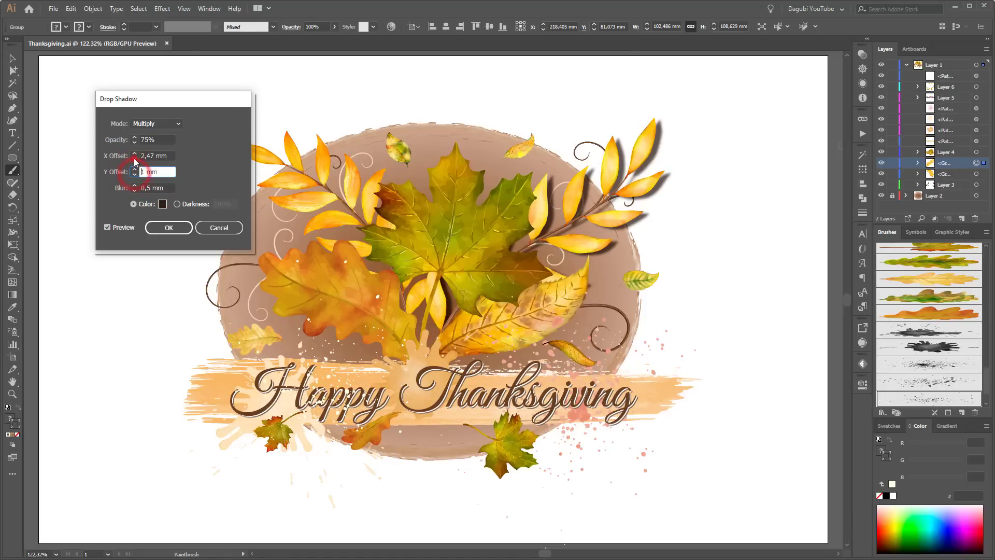
{"action": "left_click", "coordinate": [134, 158]}
{"action": "left_click", "coordinate": [134, 159]}
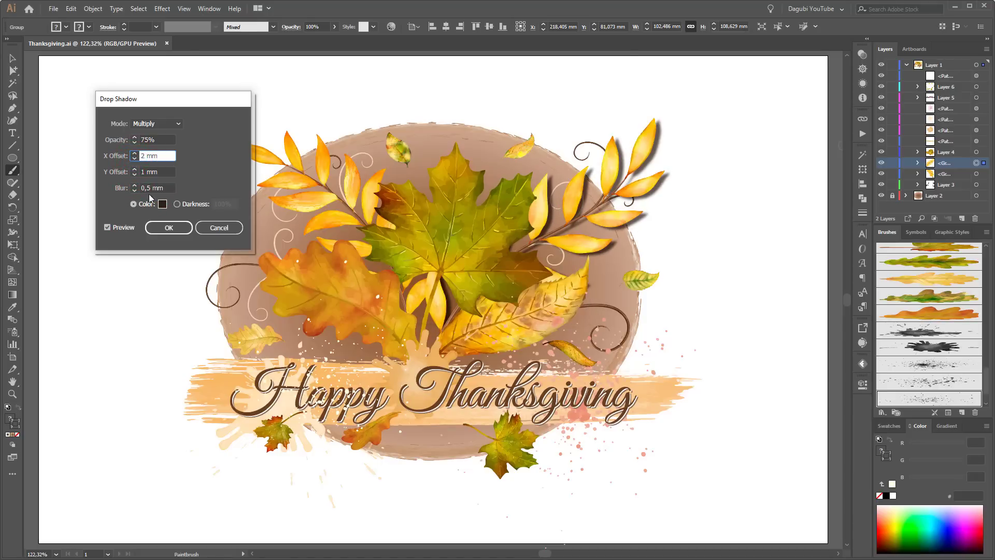
Refine the branch shadow to 50% opacity, 1 mm X offset, 0.5 mm blur and color 2d2015, and apply it.
{"action": "double_click", "coordinate": [148, 139]}
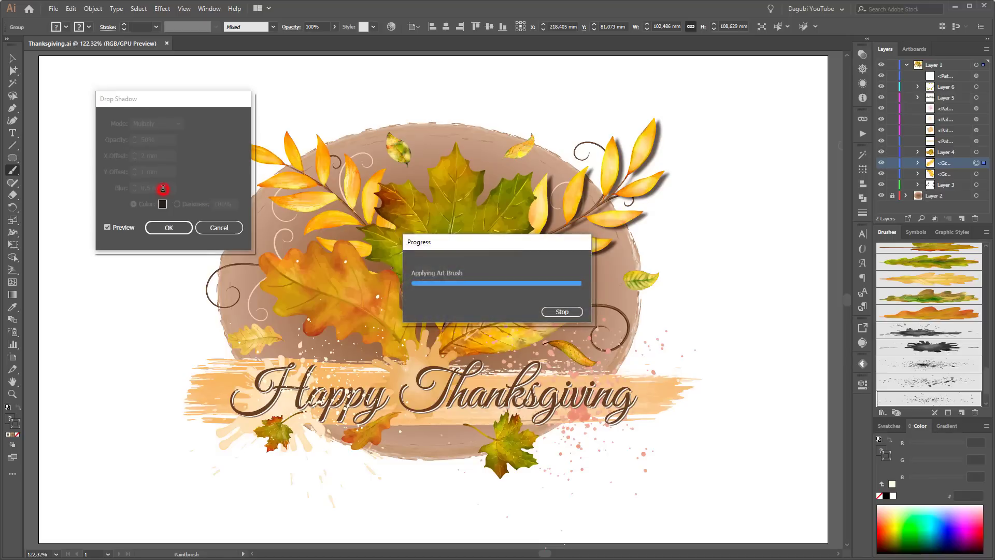
{"action": "double_click", "coordinate": [158, 187]}
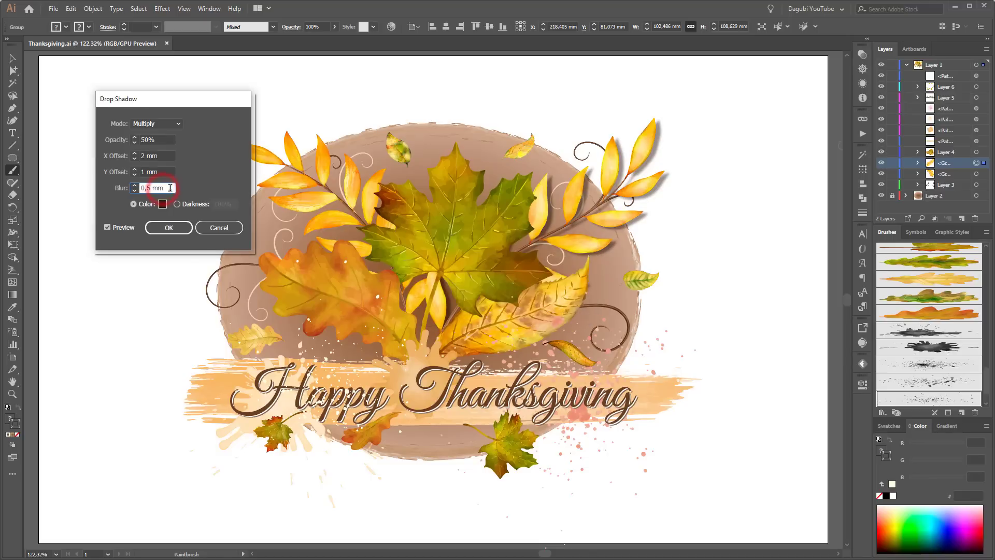
{"action": "left_click", "coordinate": [134, 158]}
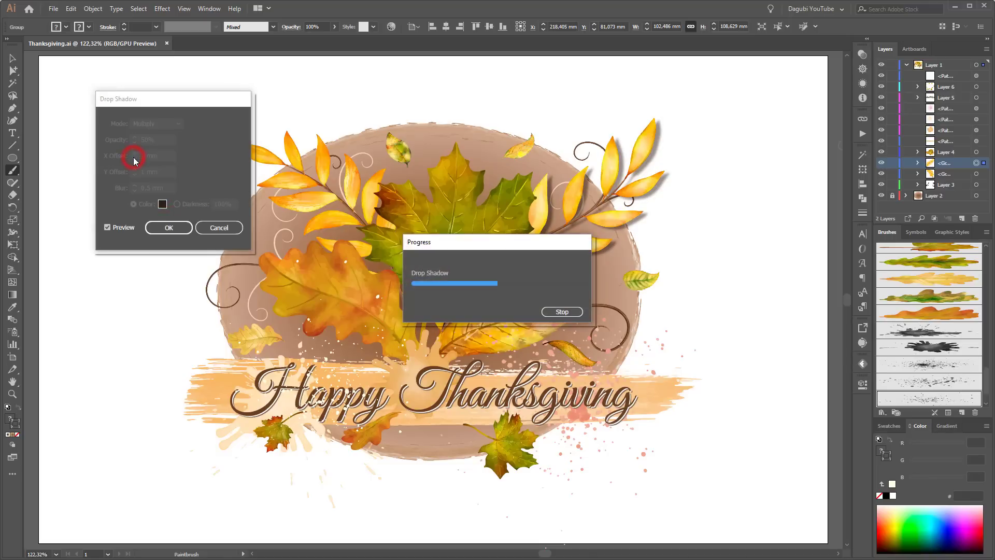
{"action": "left_click", "coordinate": [162, 204]}
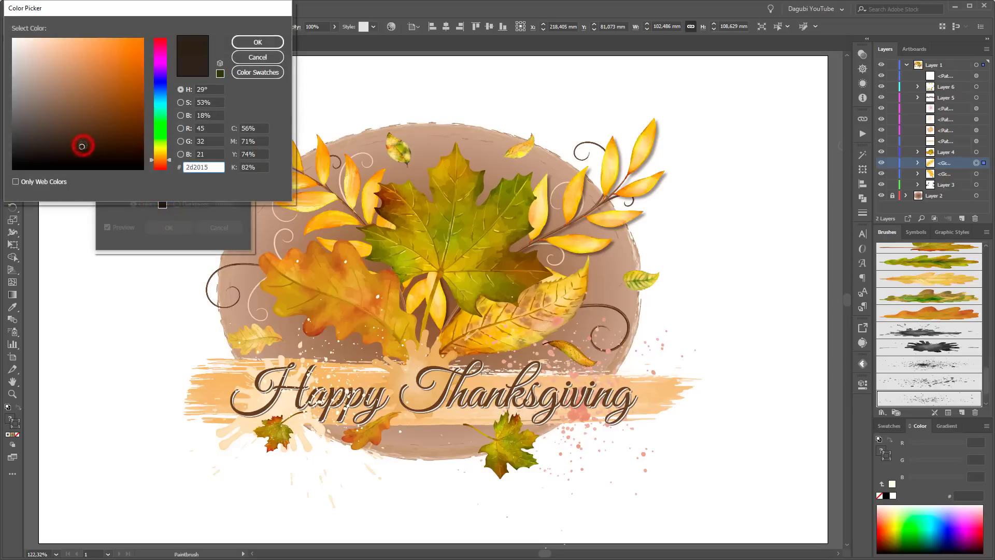
{"action": "left_click", "coordinate": [250, 41]}
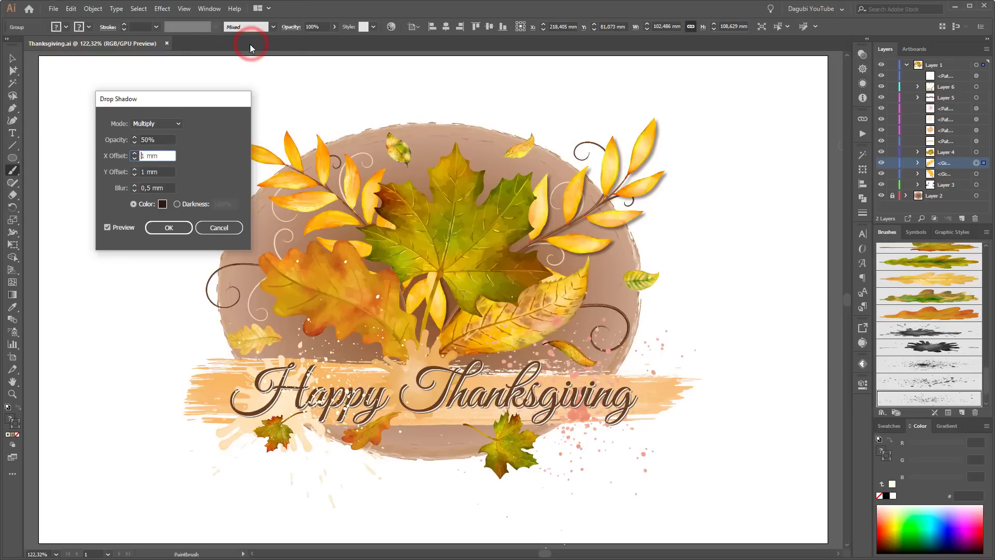
{"action": "left_click", "coordinate": [170, 227]}
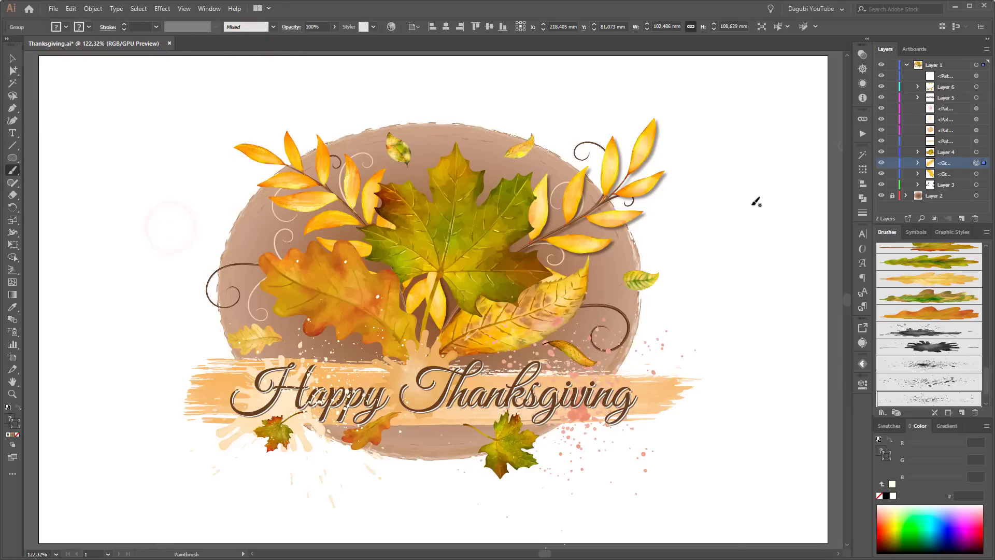
Apply a Multiply drop shadow to the left-hand branch group with 50% opacity, 1 mm offsets and 0.5 mm blur.
{"action": "left_click", "coordinate": [162, 8]}
{"action": "mouse_move", "coordinate": [217, 128]}
{"action": "left_click", "coordinate": [303, 126]}
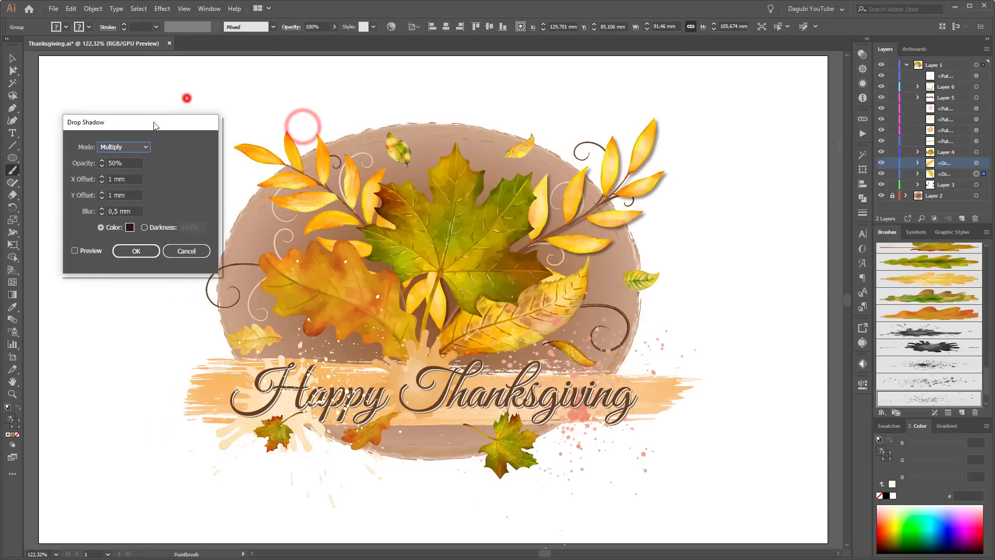
{"action": "left_click", "coordinate": [82, 251]}
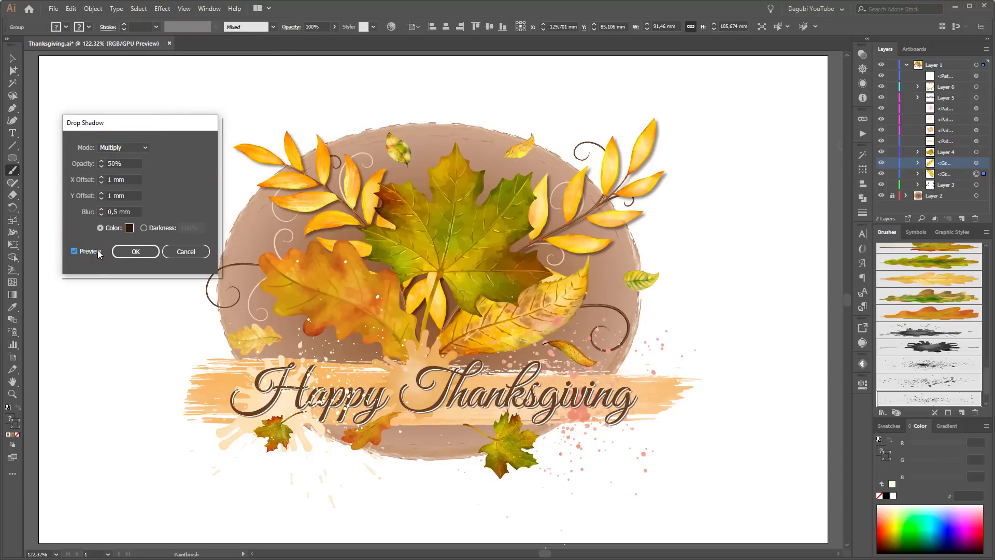
{"action": "left_click", "coordinate": [115, 211]}
{"action": "type", "text": "8"}
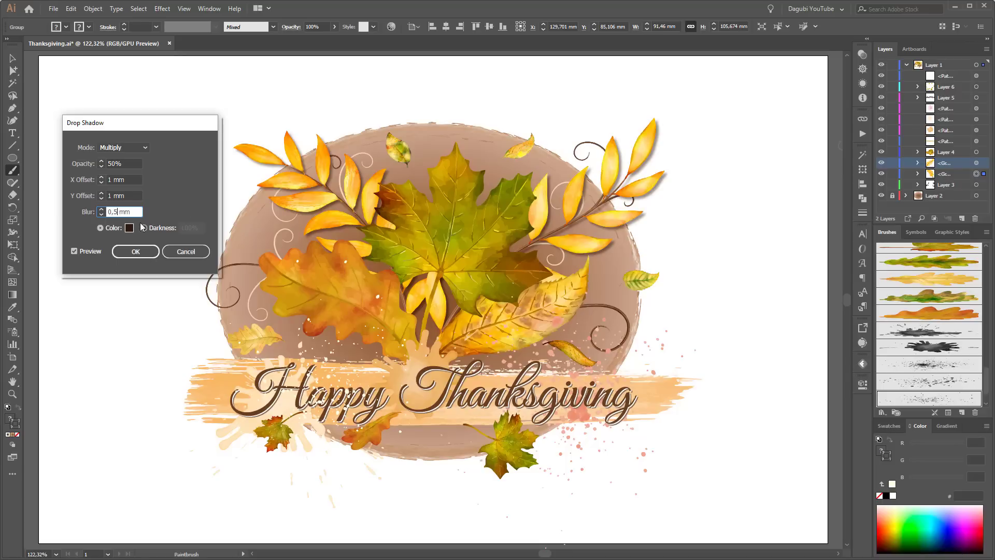
{"action": "left_click", "coordinate": [133, 249]}
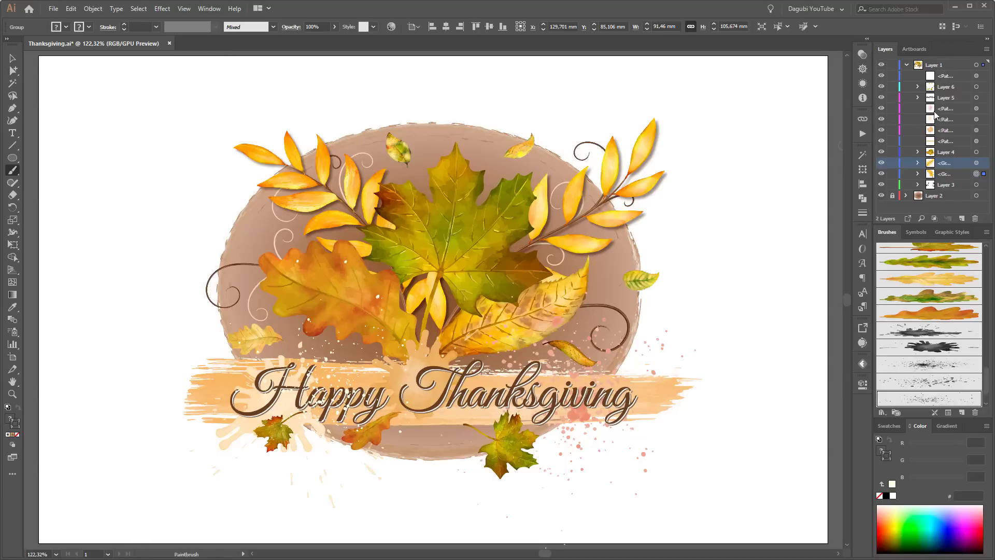
Apply a drop shadow to the tendrils on Layer 3 with 50% opacity, 1 mm offsets and 0.5 mm blur.
{"action": "left_click", "coordinate": [958, 185]}
{"action": "left_click", "coordinate": [882, 185]}
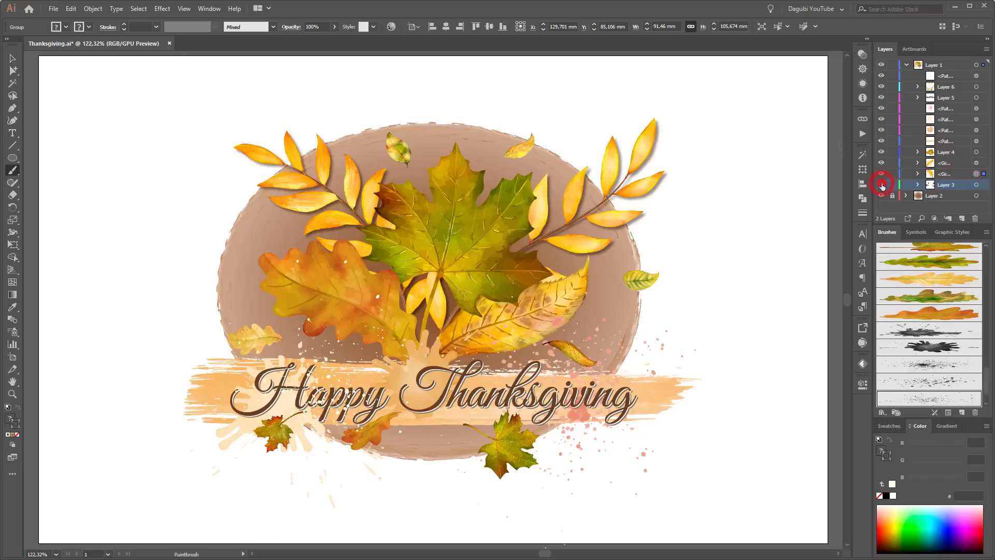
{"action": "left_click", "coordinate": [882, 185]}
{"action": "left_click", "coordinate": [977, 185]}
{"action": "left_click", "coordinate": [162, 9]}
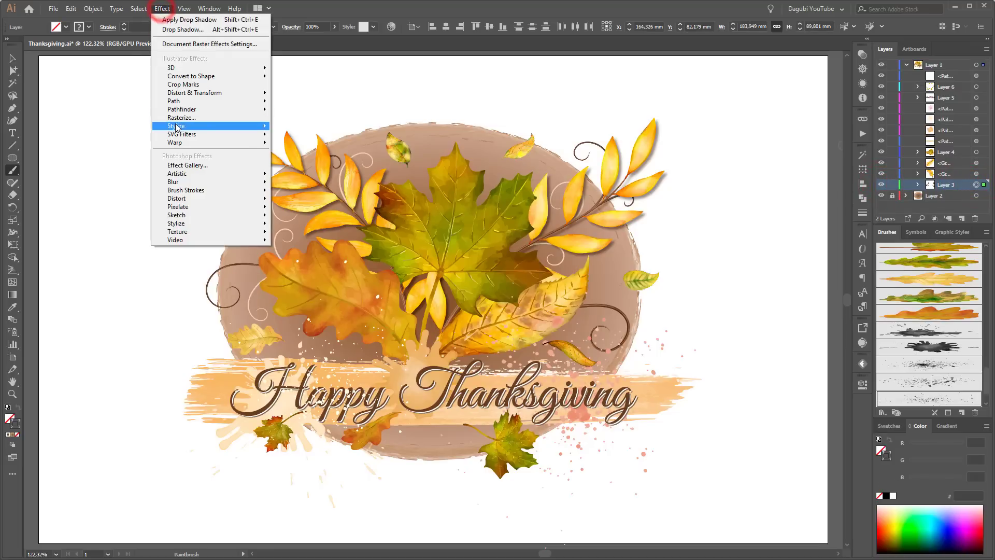
{"action": "mouse_move", "coordinate": [244, 126]}
{"action": "left_click", "coordinate": [290, 126]}
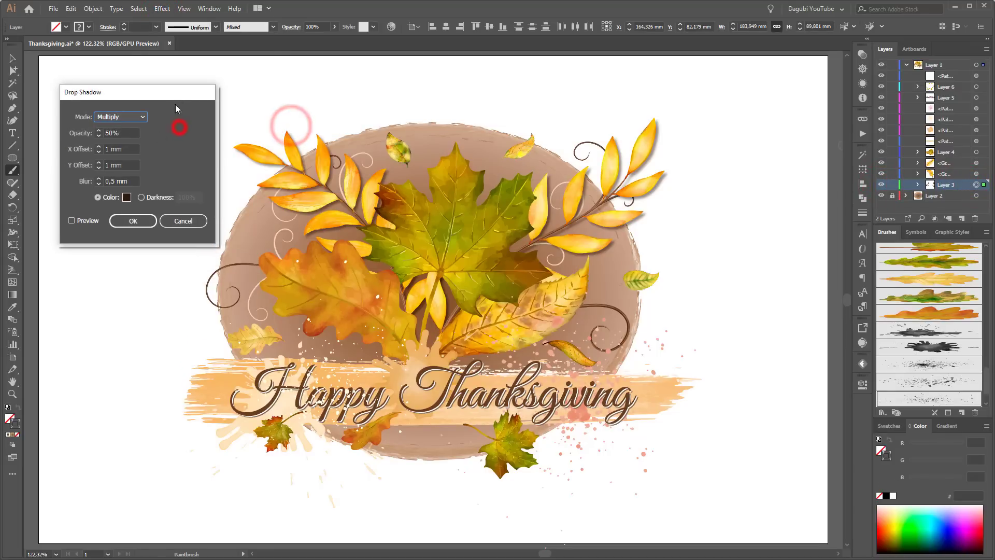
{"action": "left_click", "coordinate": [85, 220]}
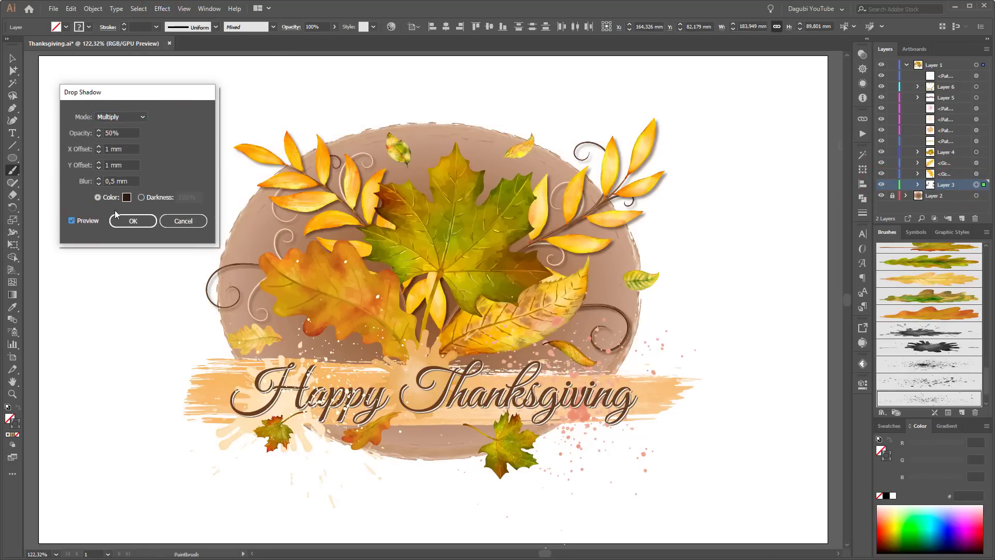
{"action": "left_click", "coordinate": [129, 221]}
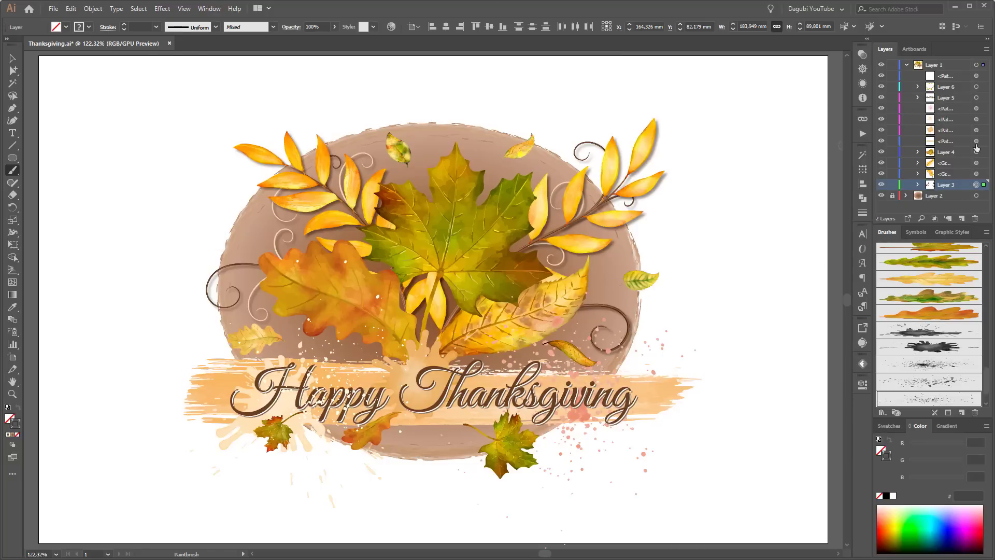
Apply a drop shadow to the large orange oak leaf in Layer 4 with 2 mm X and Y offsets and 50% opacity.
{"action": "left_click", "coordinate": [882, 153]}
{"action": "left_click", "coordinate": [882, 153]}
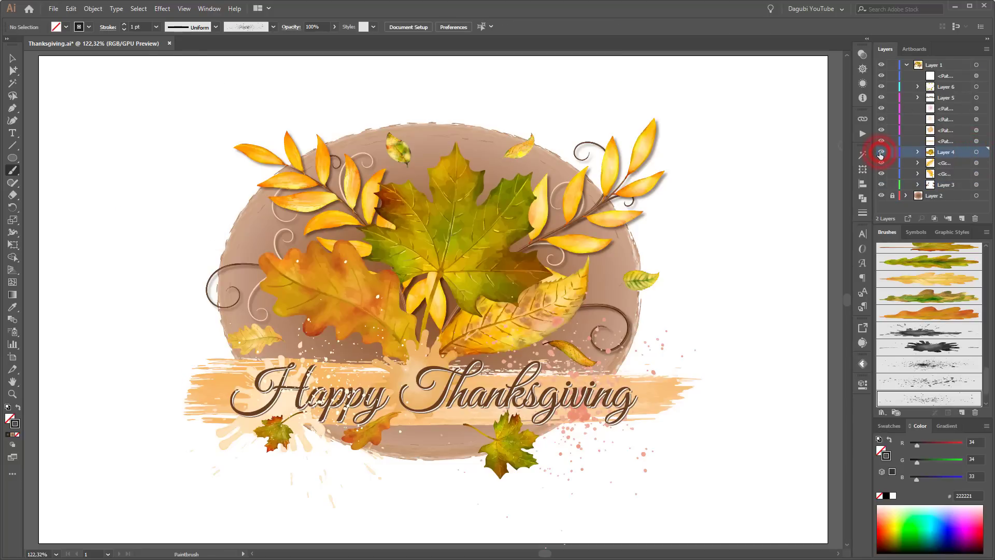
{"action": "left_click", "coordinate": [918, 152]}
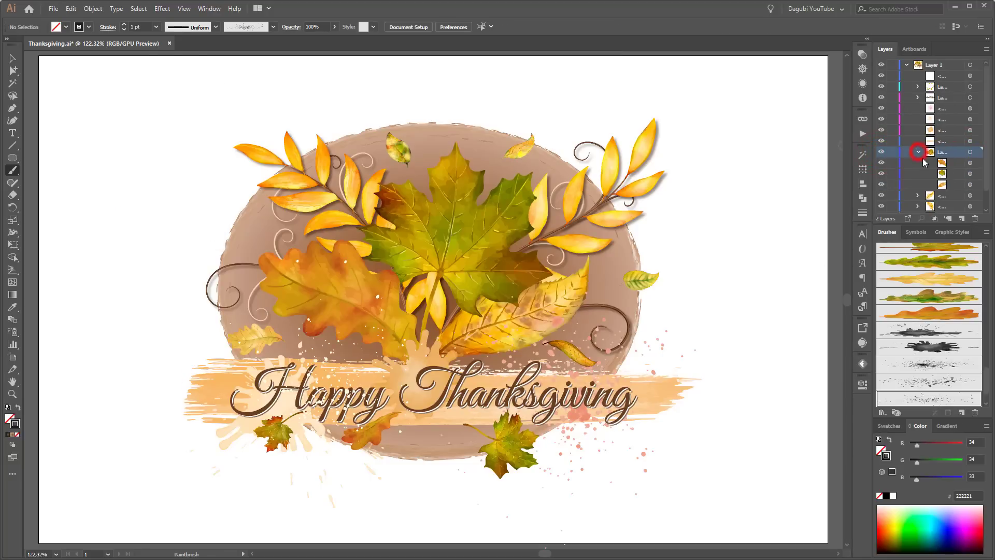
{"action": "left_click", "coordinate": [971, 163]}
{"action": "left_click", "coordinate": [162, 8]}
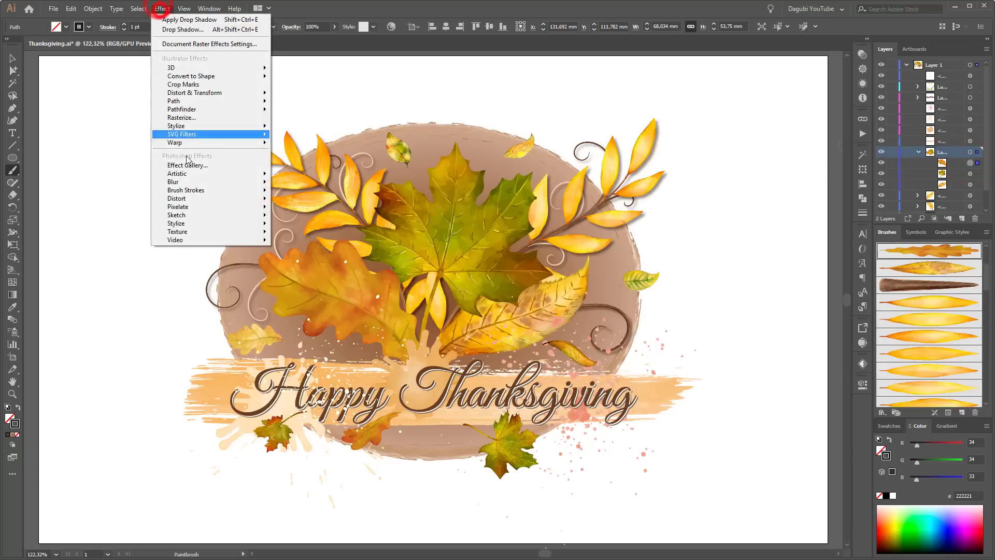
{"action": "mouse_move", "coordinate": [233, 129]}
{"action": "left_click", "coordinate": [294, 126]}
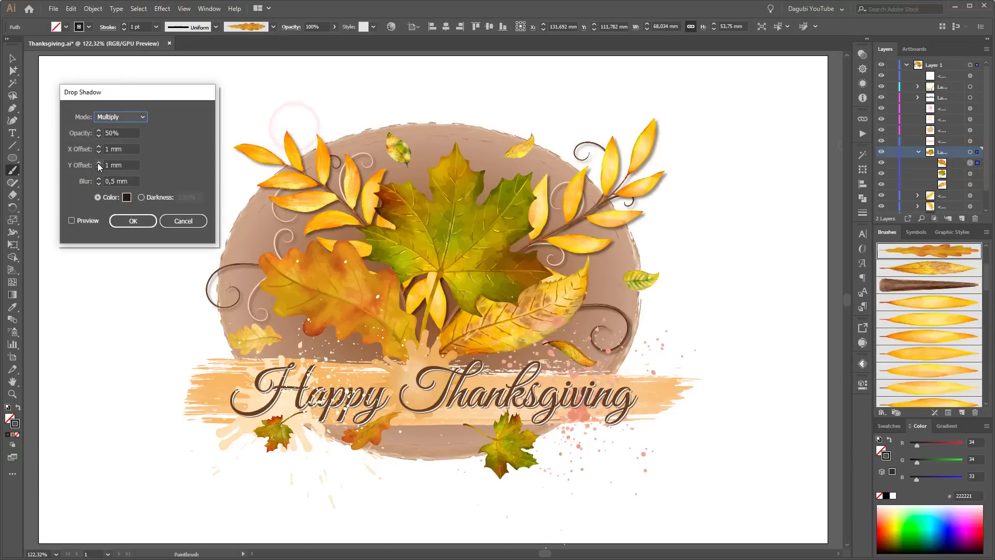
{"action": "left_click", "coordinate": [98, 163]}
{"action": "left_click", "coordinate": [82, 220]}
{"action": "left_click", "coordinate": [99, 147]}
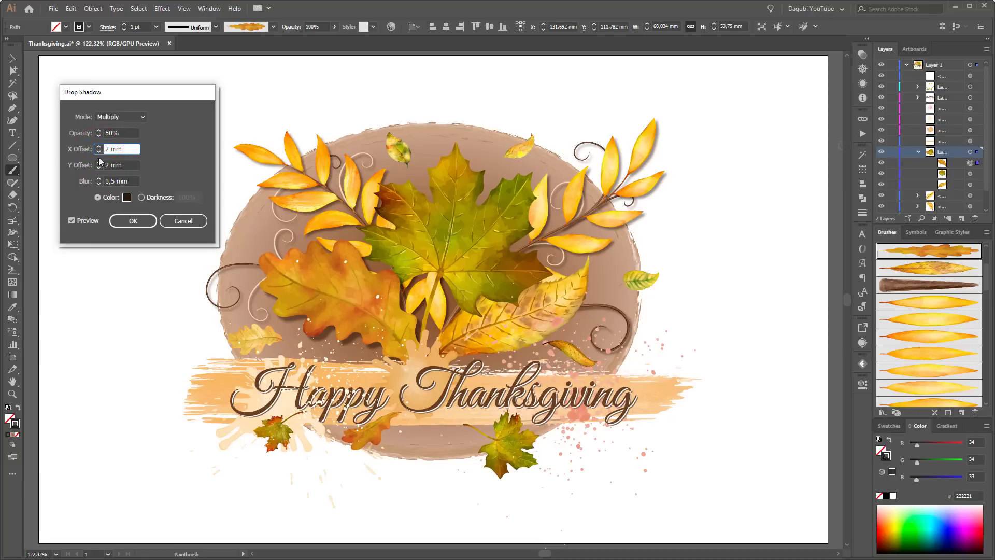
{"action": "left_click", "coordinate": [127, 220]}
Apply a drop shadow with 2 mm offsets, 50% opacity and 0.5 mm blur to both the large maple leaf and the large yellow leaf.
{"action": "left_click", "coordinate": [970, 173]}
{"action": "left_click", "coordinate": [971, 184], "text": "shift"}
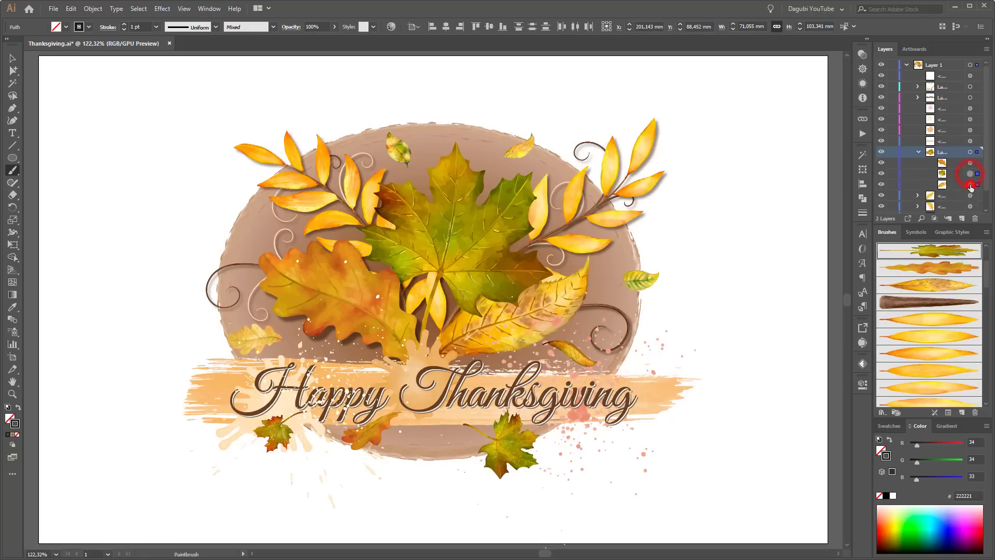
{"action": "left_click", "coordinate": [158, 12]}
{"action": "mouse_move", "coordinate": [207, 126]}
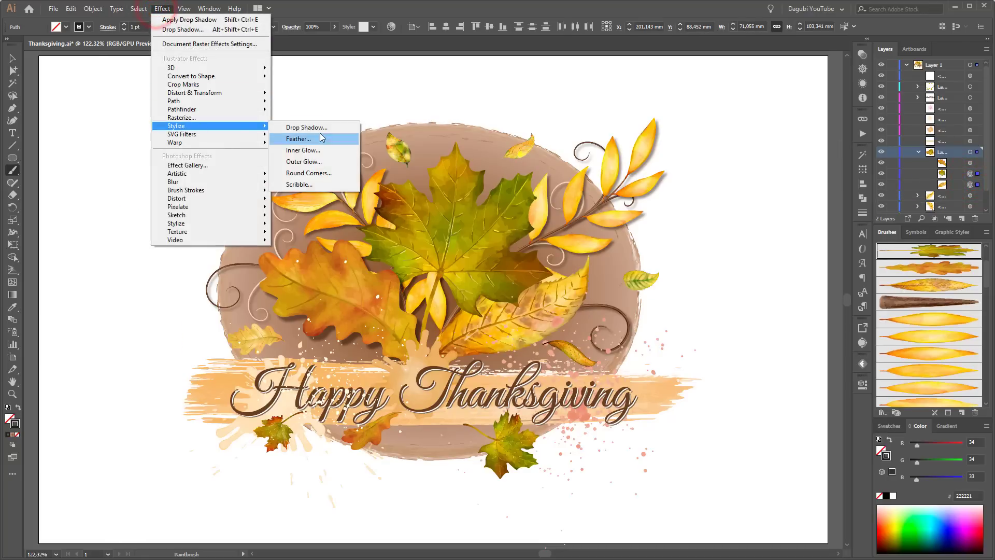
{"action": "left_click", "coordinate": [320, 126]}
{"action": "left_click", "coordinate": [83, 222]}
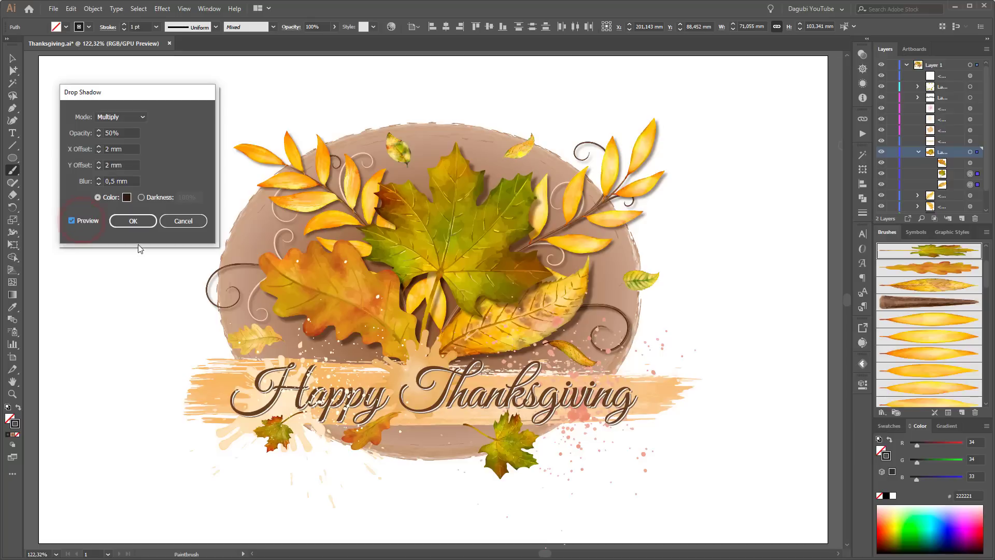
{"action": "left_click", "coordinate": [137, 221]}
Apply a Multiply drop shadow to the sublayer of small scattered leaves with 50% opacity, 1 mm offsets and 0.5 mm blur.
{"action": "left_click", "coordinate": [970, 86]}
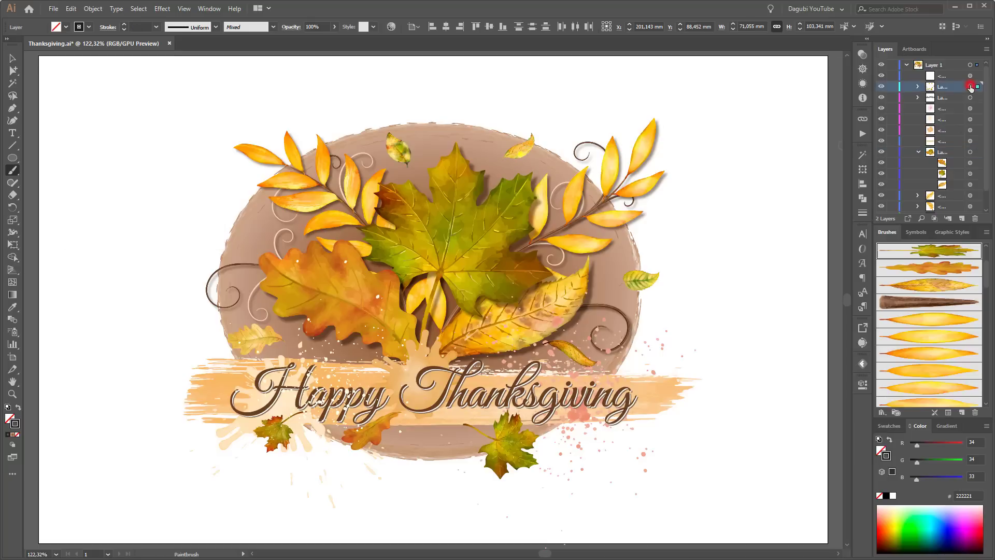
{"action": "left_click", "coordinate": [881, 86]}
{"action": "left_click", "coordinate": [881, 86]}
{"action": "left_click", "coordinate": [970, 87]}
{"action": "left_click", "coordinate": [162, 9]}
{"action": "mouse_move", "coordinate": [197, 126]}
{"action": "left_click", "coordinate": [284, 126]}
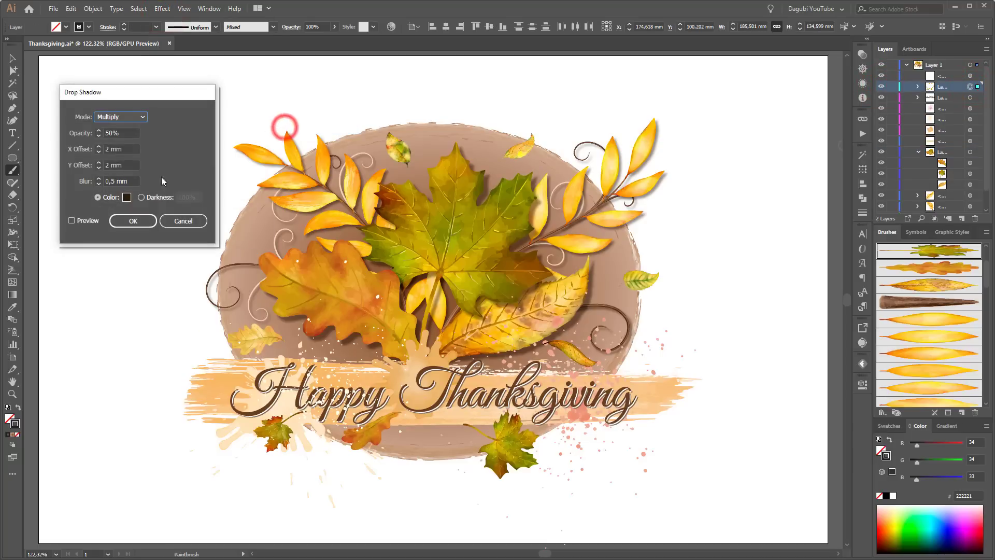
{"action": "left_click", "coordinate": [89, 218]}
{"action": "left_click", "coordinate": [99, 165]}
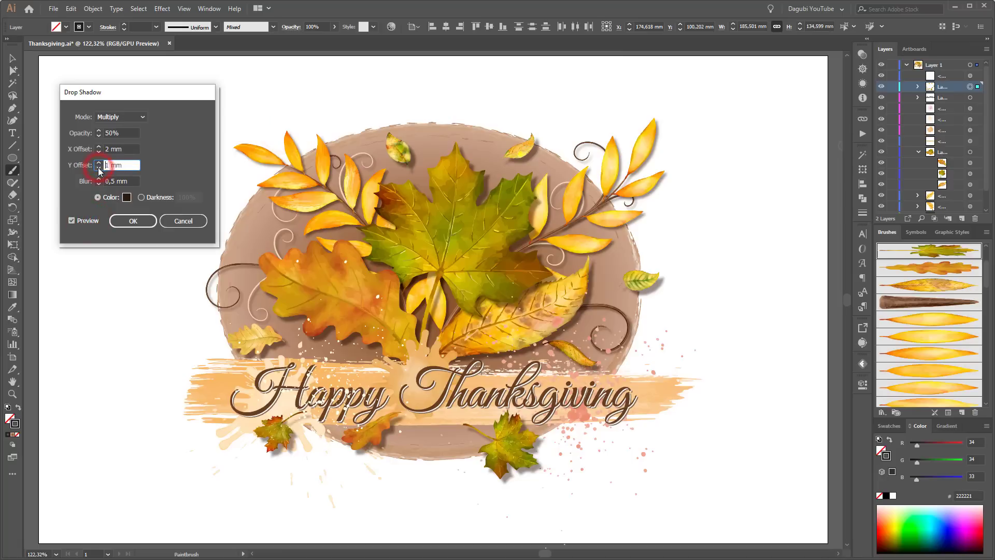
{"action": "left_click", "coordinate": [98, 151]}
{"action": "left_click", "coordinate": [99, 152]}
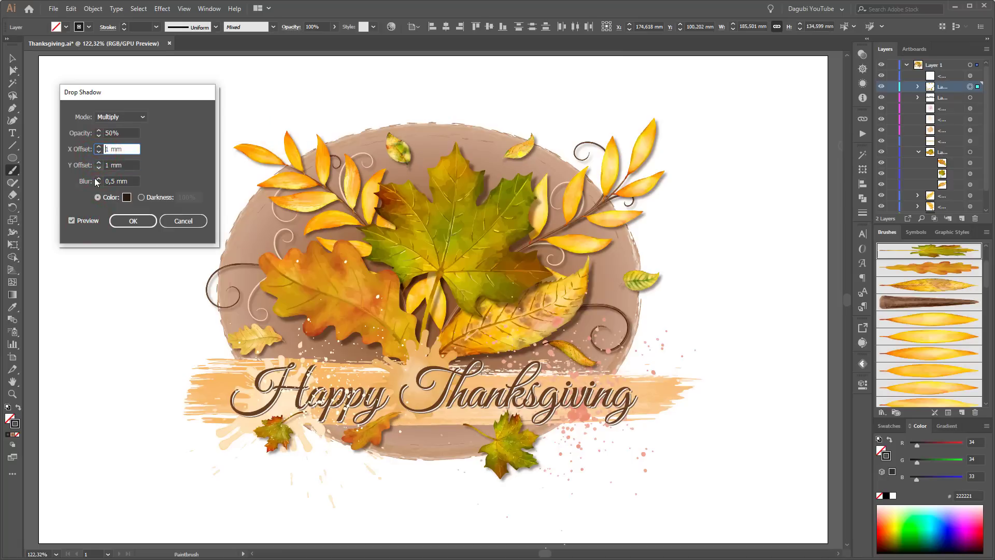
{"action": "left_click", "coordinate": [124, 221]}
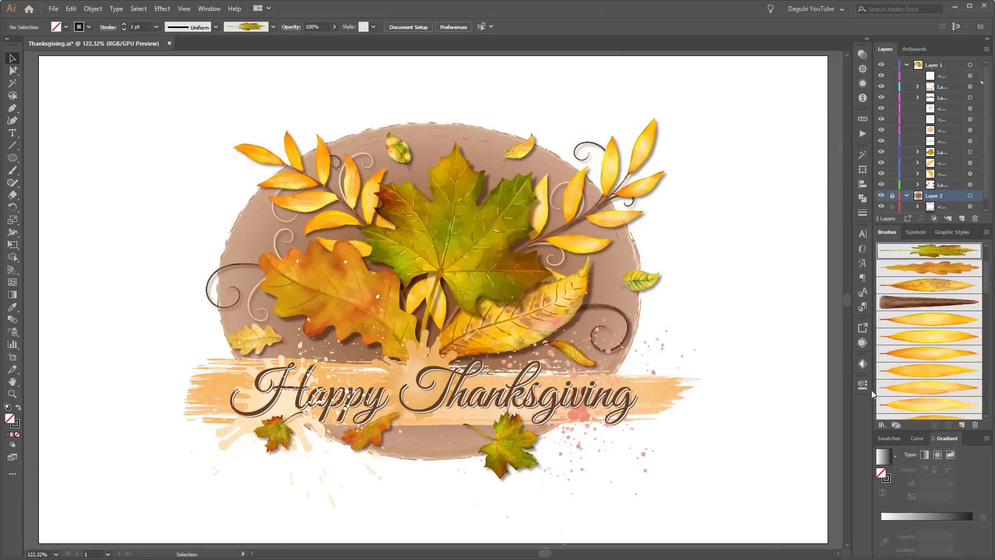
Load the Dagubi_Maple_Small_Set brush library and restyle the small maple leaf below "Thanksgiving" with a yellow-green perspective maple brush.
{"action": "left_click", "coordinate": [881, 424]}
{"action": "mouse_move", "coordinate": [917, 497]}
{"action": "mouse_move", "coordinate": [816, 362]}
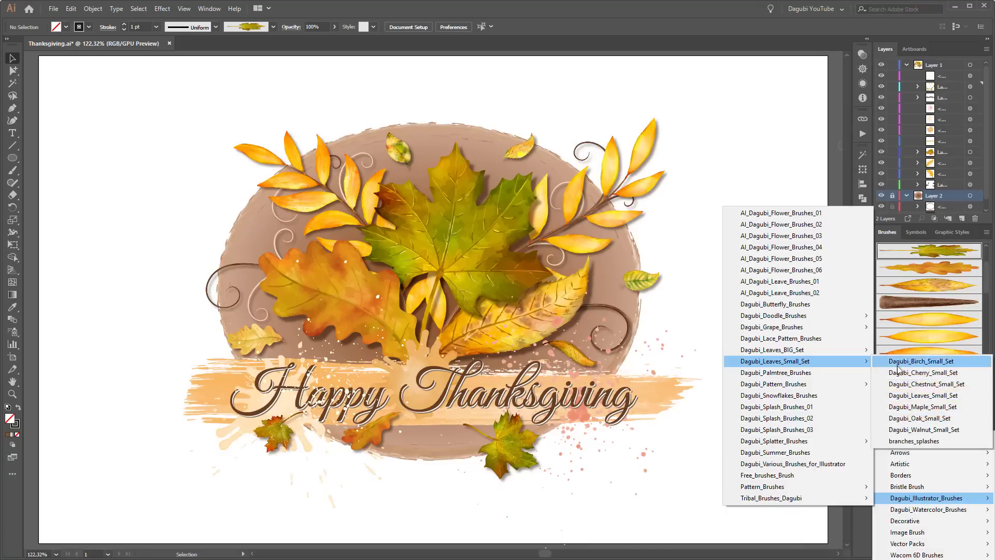
{"action": "left_click", "coordinate": [923, 407]}
{"action": "left_click", "coordinate": [516, 445]}
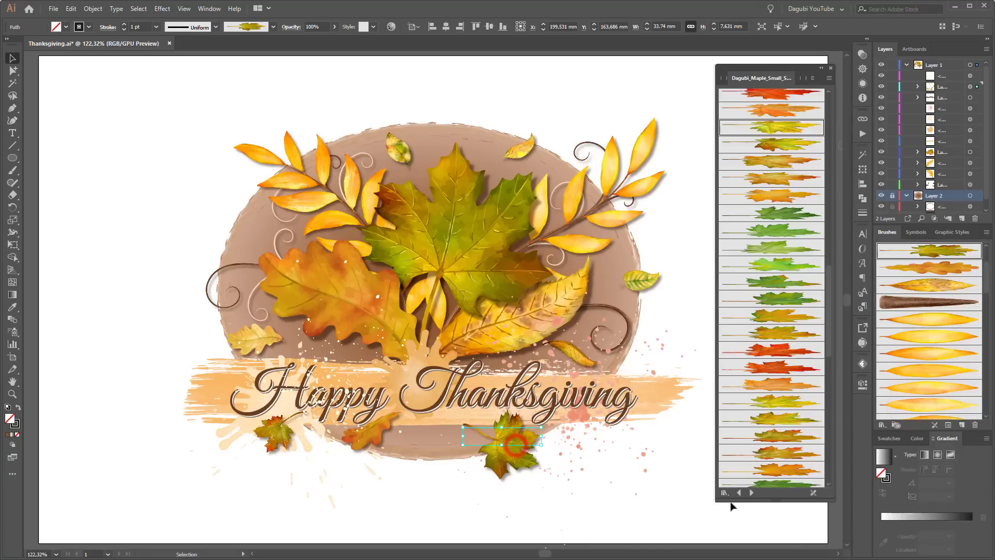
{"action": "scroll", "coordinate": [795, 400], "scroll_direction": "down", "scroll_amount": 5}
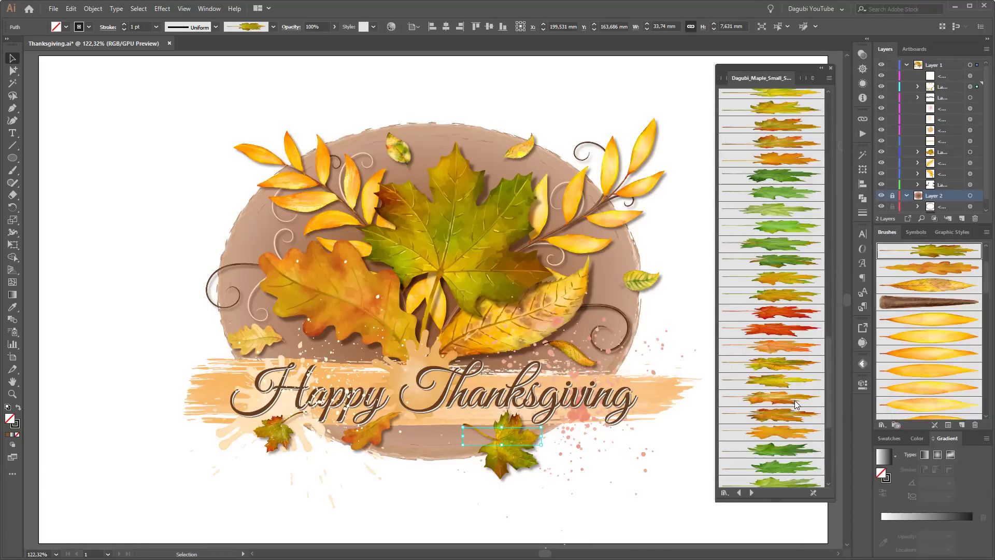
{"action": "scroll", "coordinate": [795, 400], "scroll_direction": "down", "scroll_amount": 3}
{"action": "left_click", "coordinate": [793, 354]}
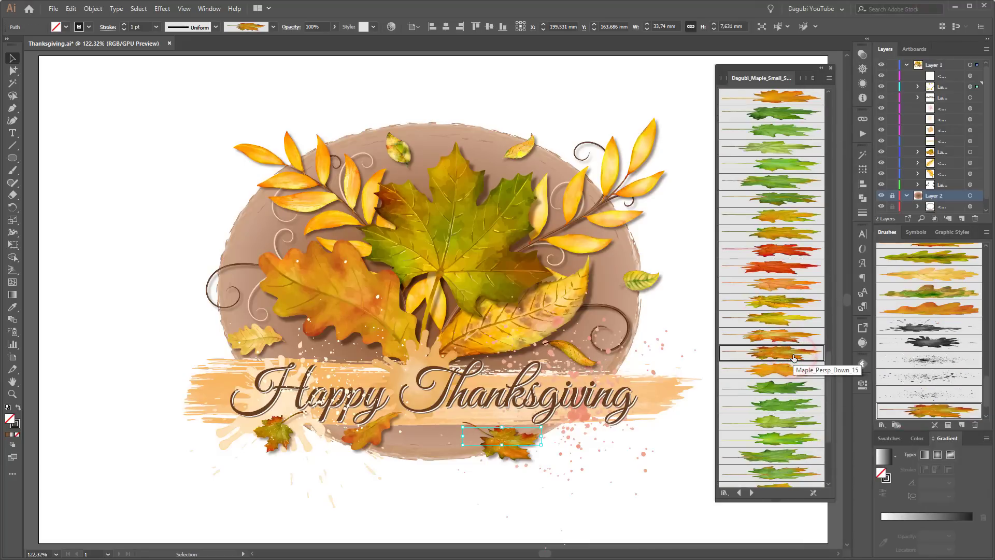
{"action": "left_click", "coordinate": [784, 321]}
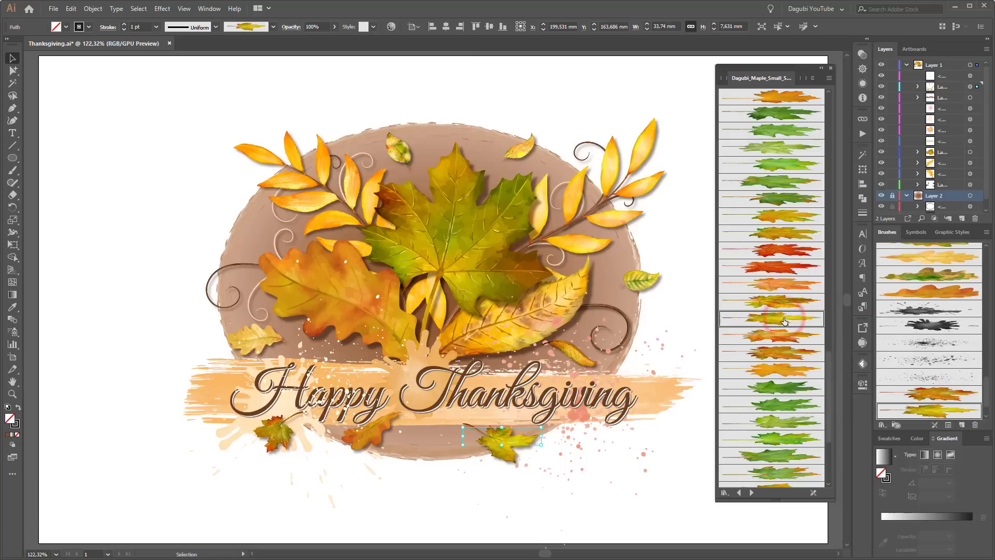
Restyle the large central maple leaf with an orange-red and green maple brush from the same library.
{"action": "left_click", "coordinate": [449, 188]}
{"action": "scroll", "coordinate": [757, 285], "scroll_direction": "up", "scroll_amount": 15}
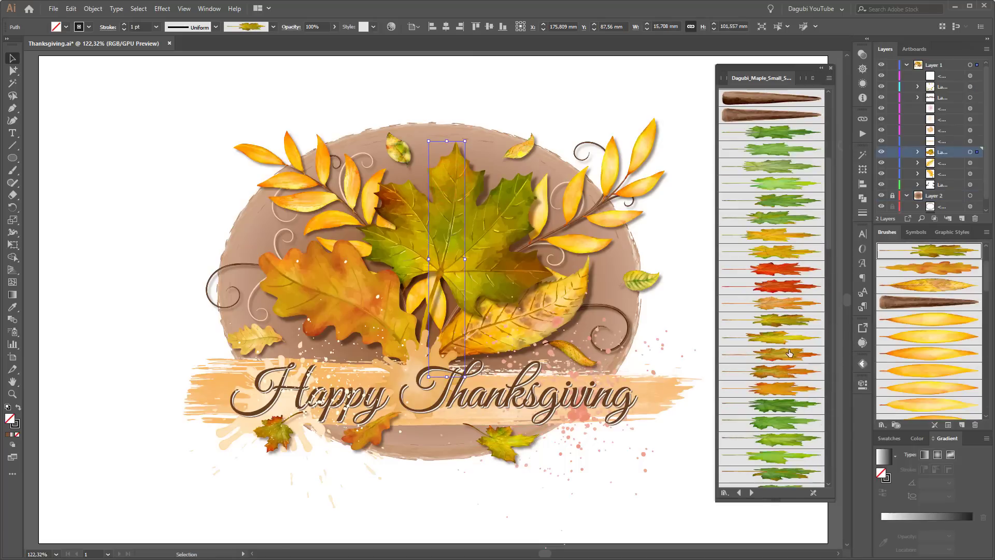
{"action": "left_click", "coordinate": [789, 354]}
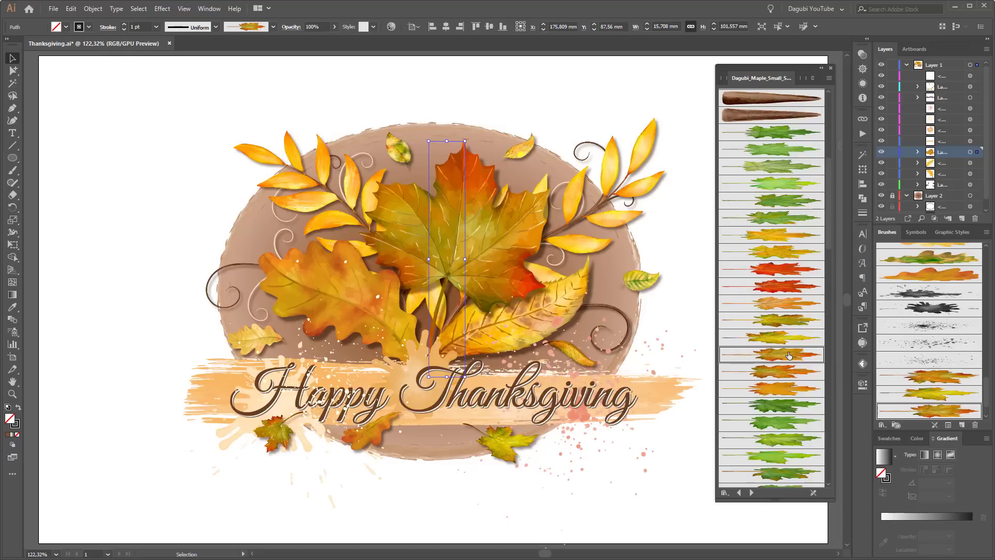
Shift the small oak leaf below the lettering about 3.5 mm to the right.
{"action": "left_click", "coordinate": [377, 439]}
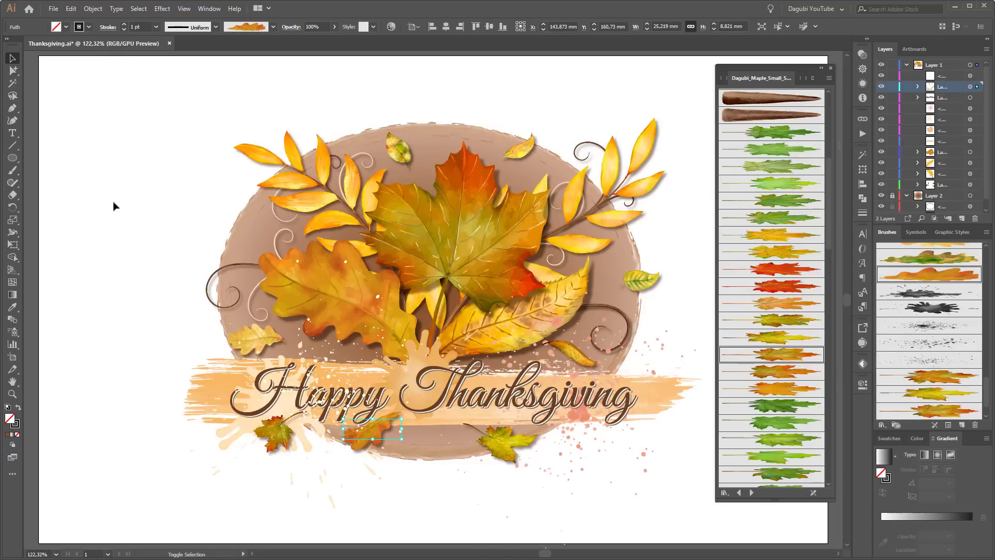
{"action": "key", "text": "shift+Right"}
Enlarge the white splatter path over "Happy" to about 86 × 102 mm and shift it up and to the right.
{"action": "left_click", "coordinate": [882, 77]}
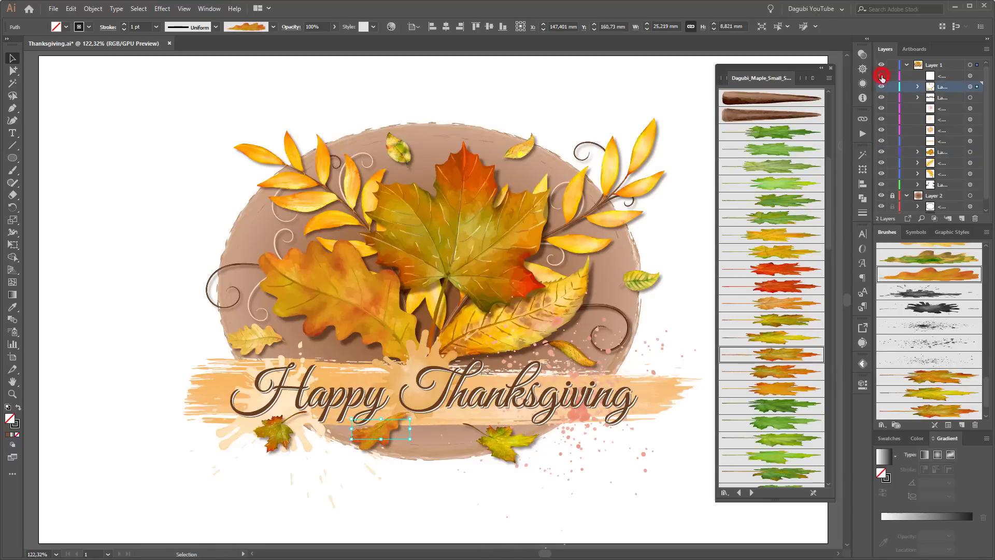
{"action": "left_click", "coordinate": [970, 76]}
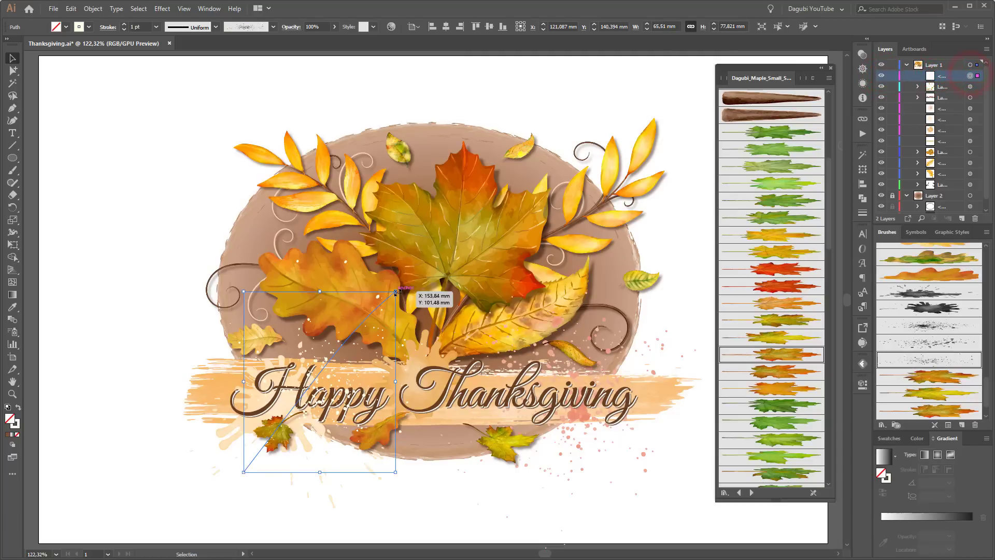
{"action": "left_click_drag", "start_coordinate": [396, 292], "coordinate": [426, 263]}
{"action": "left_click", "coordinate": [124, 30]}
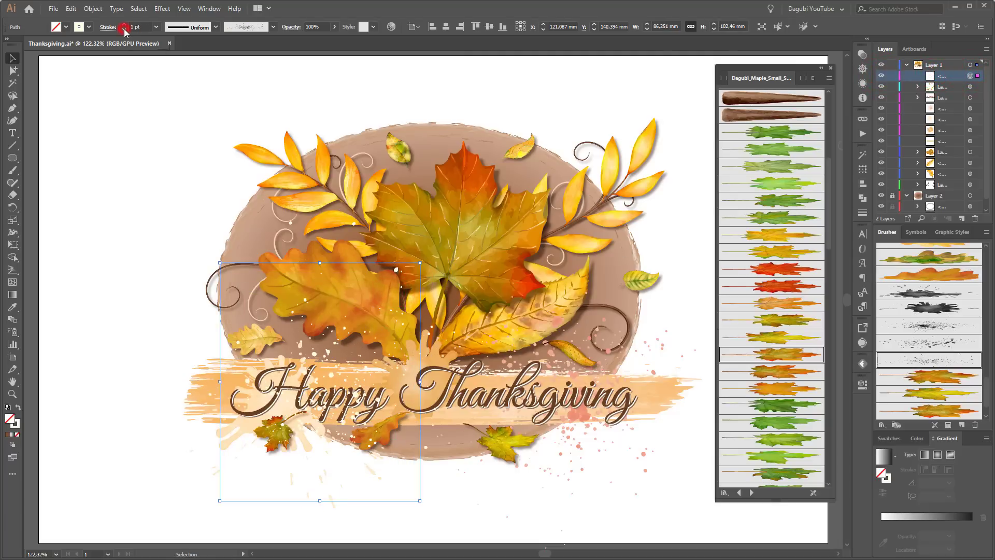
{"action": "left_click_drag", "start_coordinate": [343, 335], "coordinate": [354, 314]}
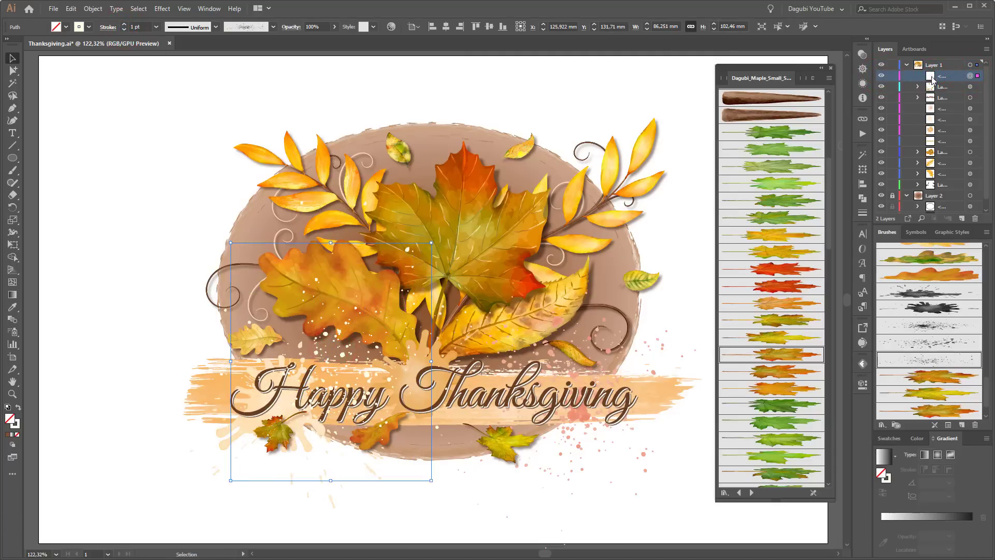
Reorder the white splatter path beneath the small leaves and lettering sublayers, and deselect it.
{"action": "left_click_drag", "start_coordinate": [932, 77], "coordinate": [932, 95]}
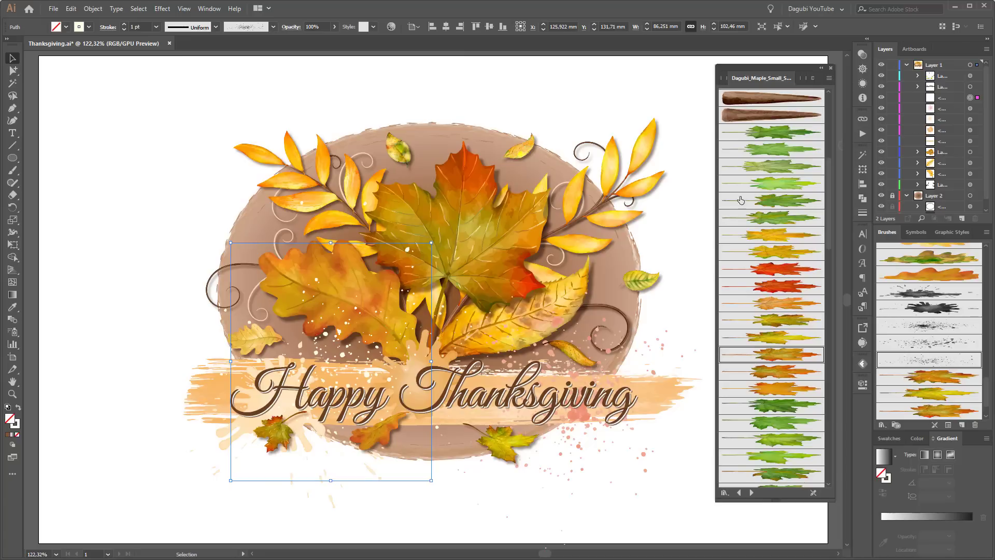
{"action": "left_click", "coordinate": [82, 106]}
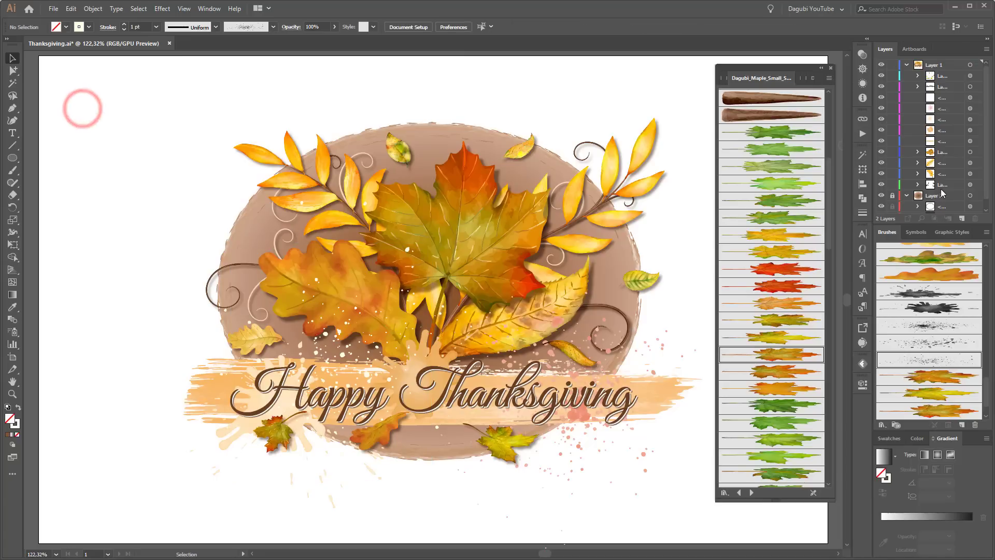
Unlock Layer 2 and recolor the inner gradient stop of the brown oval background to dark brown 684125.
{"action": "left_click", "coordinate": [943, 197]}
{"action": "left_click", "coordinate": [969, 208]}
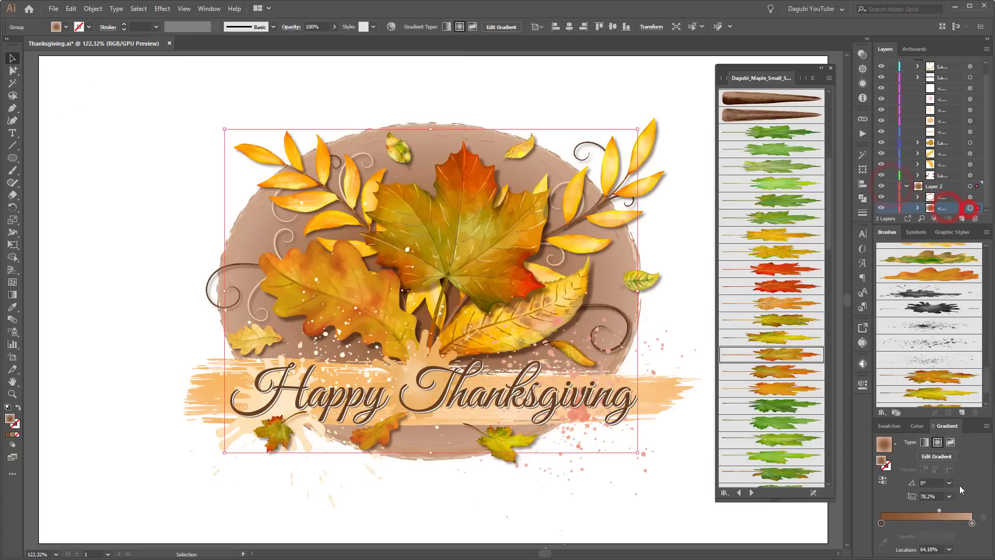
{"action": "double_click", "coordinate": [882, 523]}
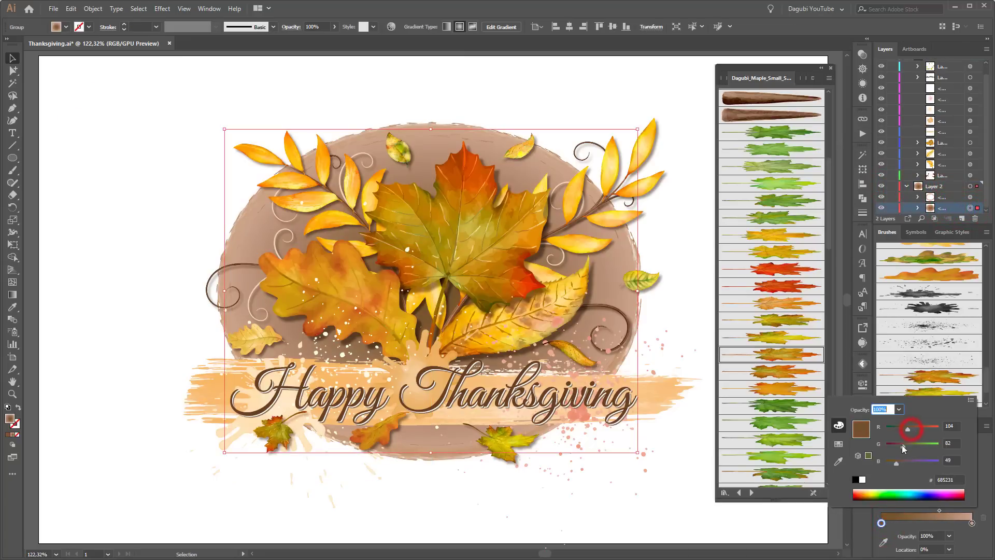
{"action": "left_click_drag", "start_coordinate": [902, 445], "coordinate": [900, 446]}
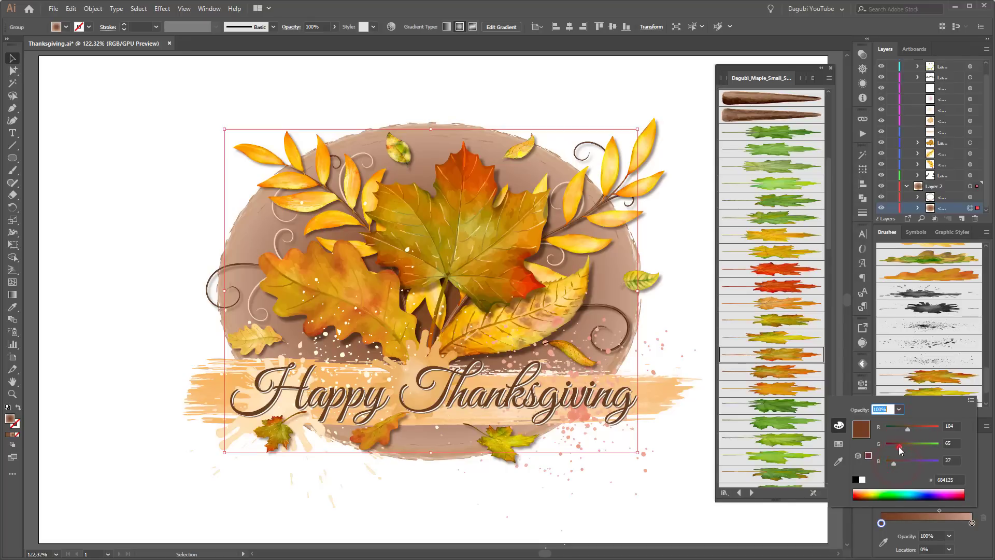
{"action": "left_click", "coordinate": [980, 543]}
Set the oval's gradient midpoint to 68.65% and close the maple brush library.
{"action": "left_click_drag", "start_coordinate": [941, 509], "coordinate": [944, 508]}
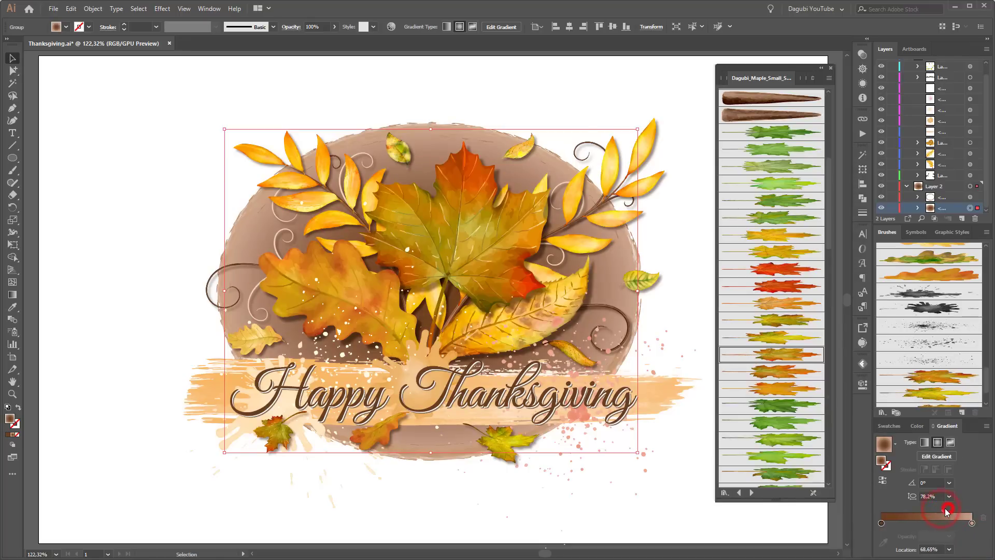
{"action": "left_click", "coordinate": [813, 534]}
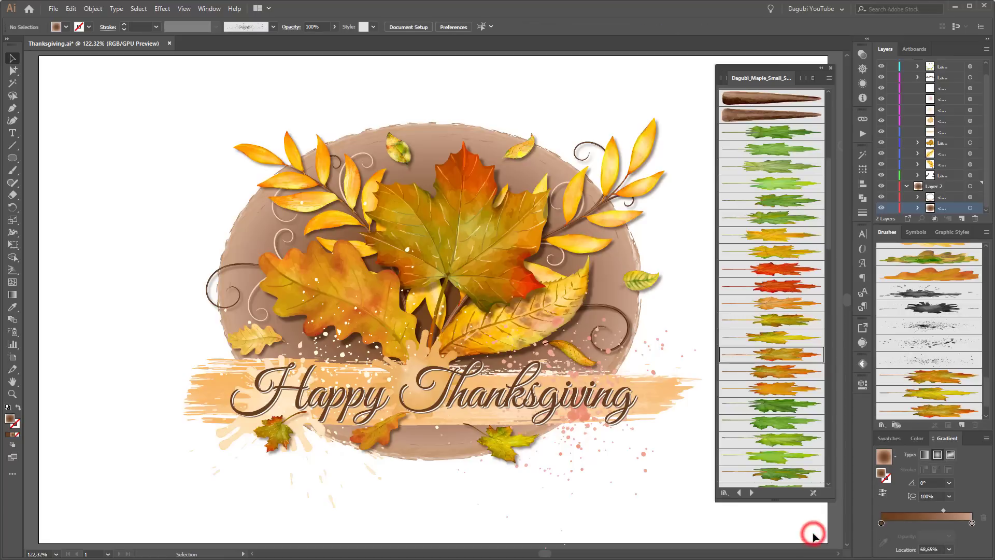
{"action": "left_click", "coordinate": [832, 69]}
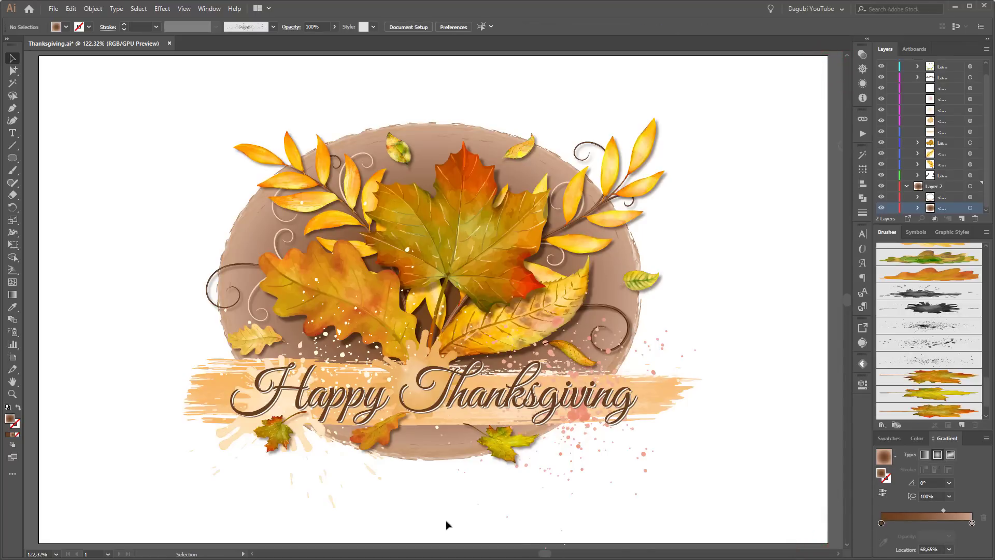